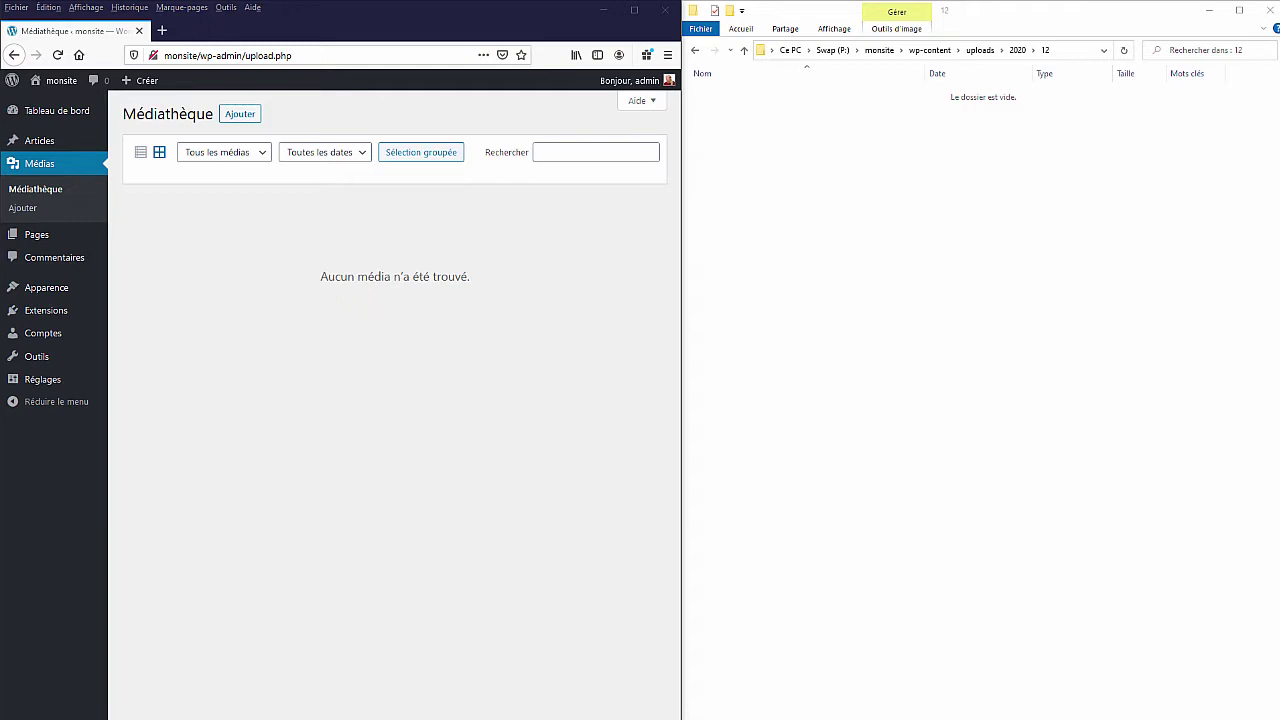
key("super+Up")
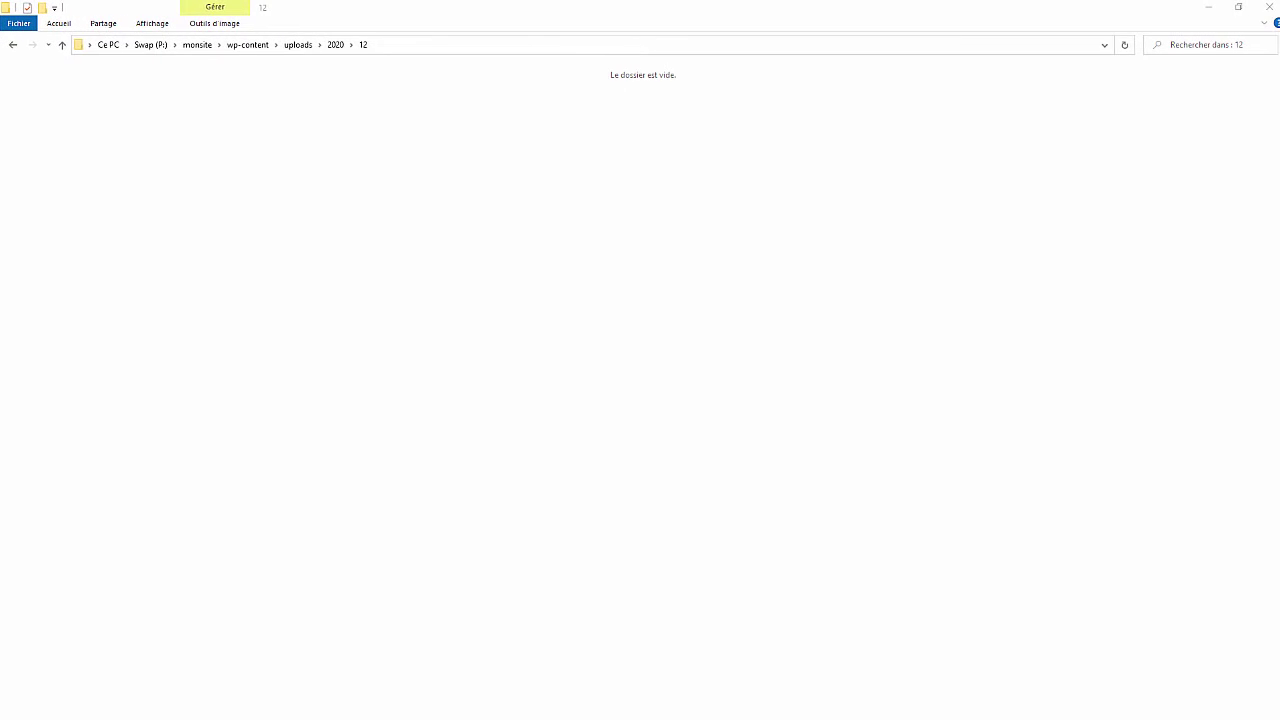
key("super+Down")
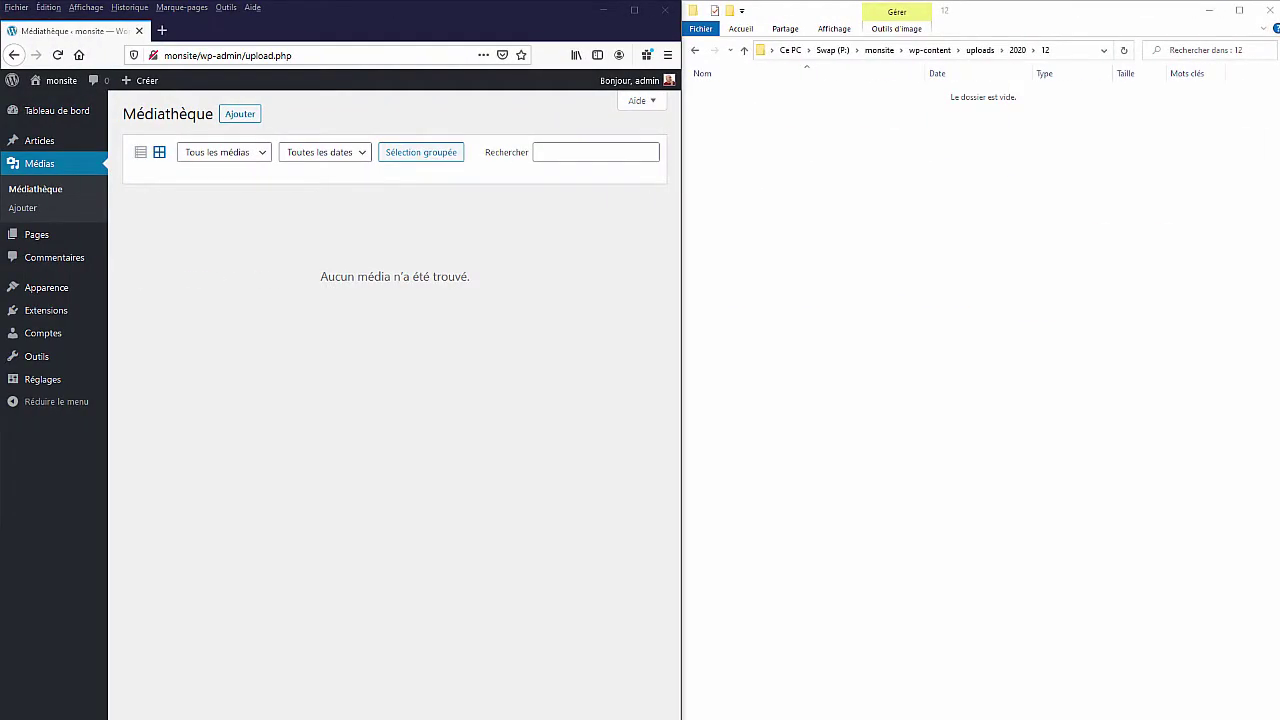
- Bring the img-tempo upload folder window into view, widen it and turn on the display of file details
left_click_drag(1279, 75, 767, 138)
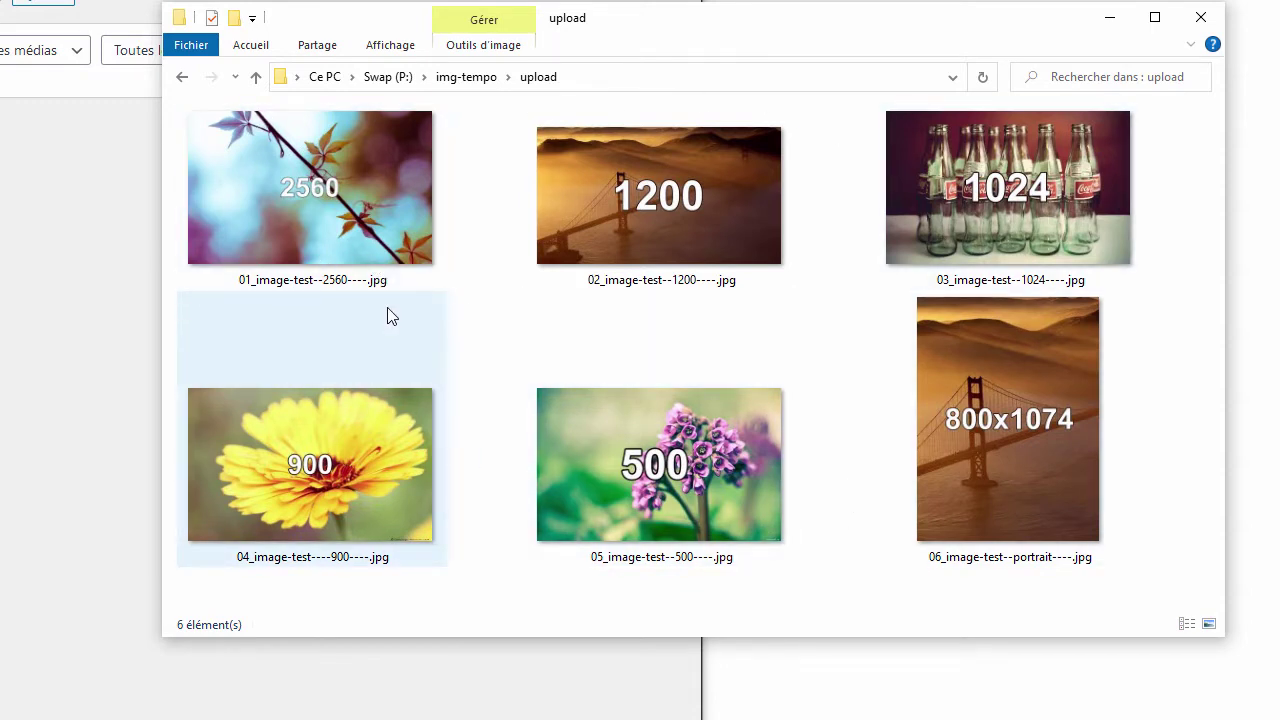
mouse_move(420, 208)
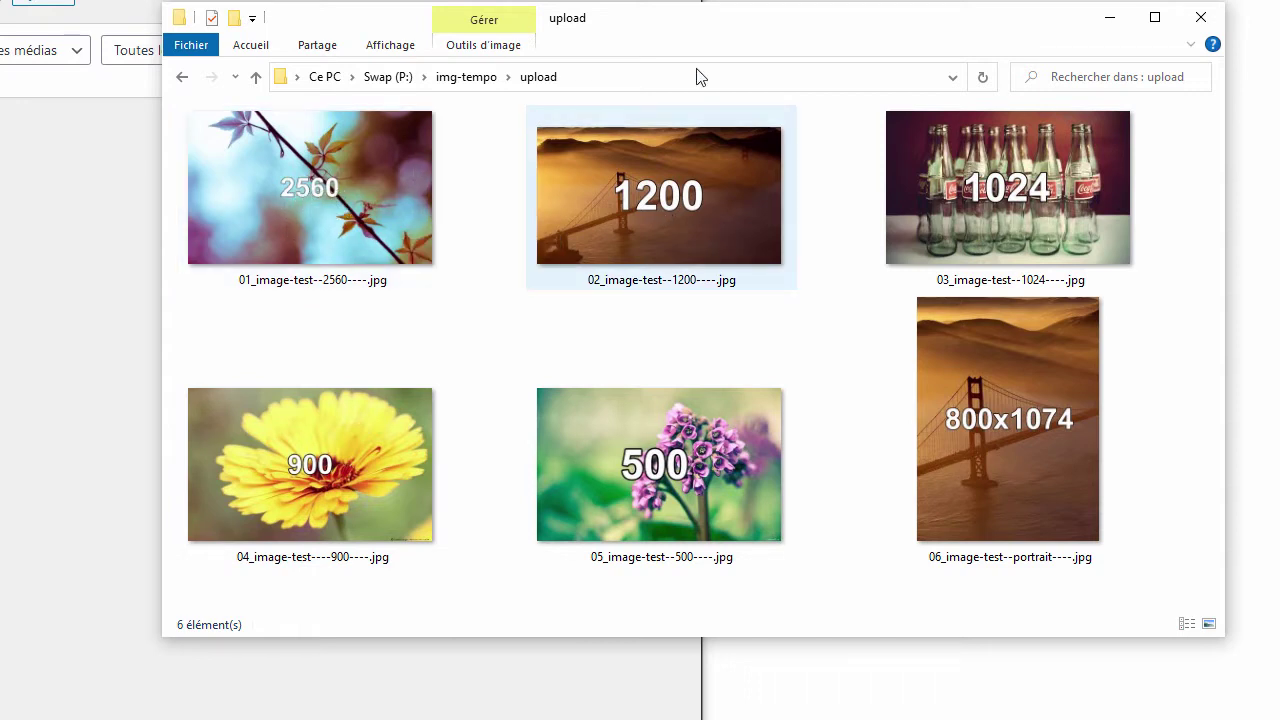
left_click_drag(801, 26, 567, 0)
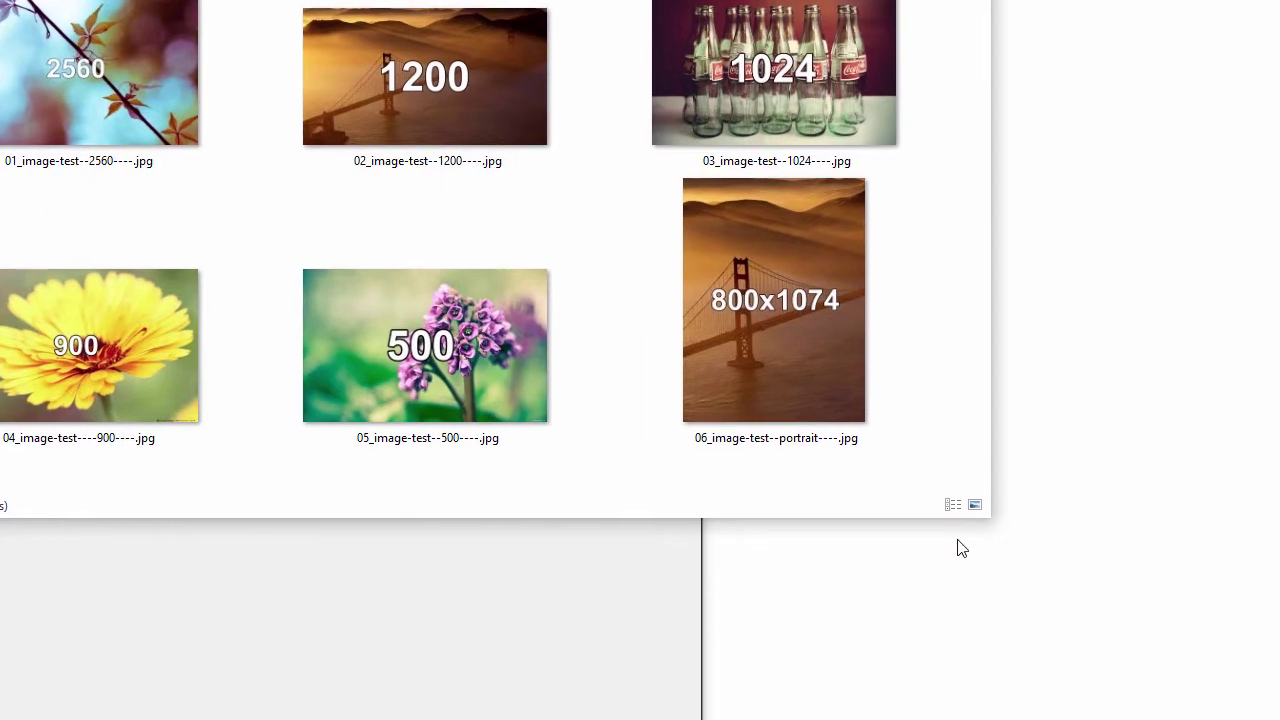
left_click_drag(995, 512, 1278, 512)
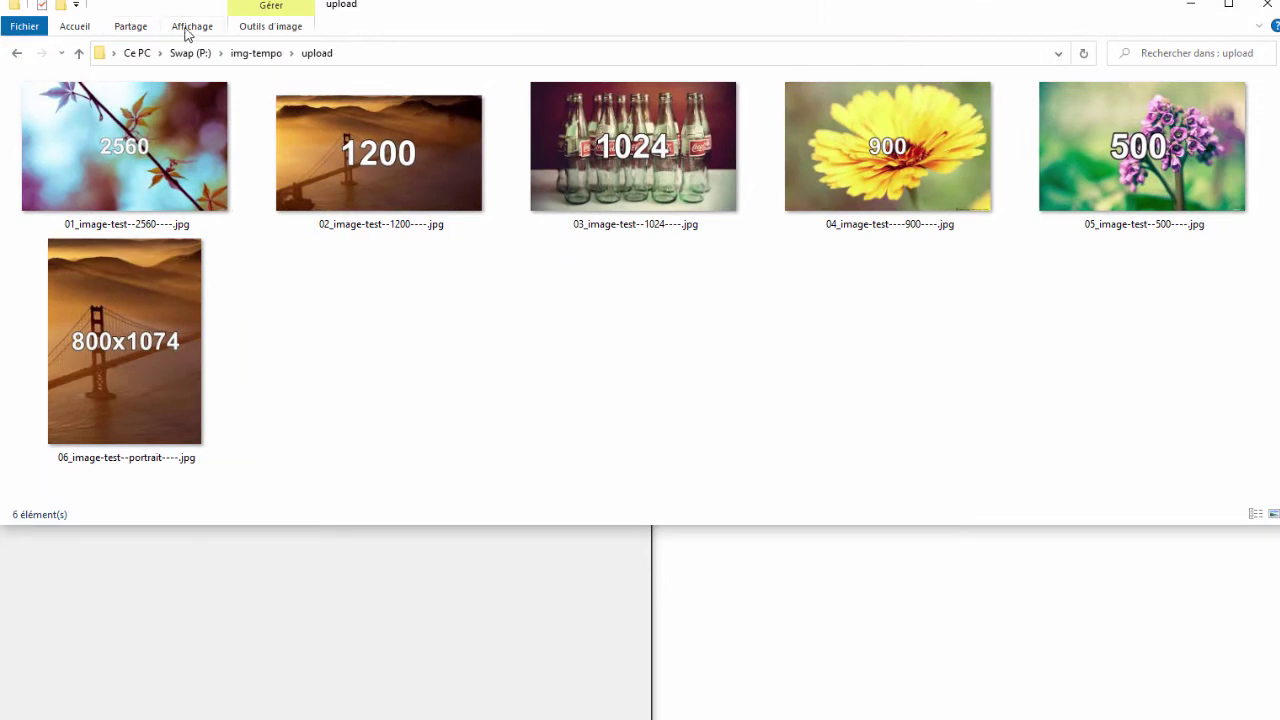
left_click(188, 28)
left_click(108, 80)
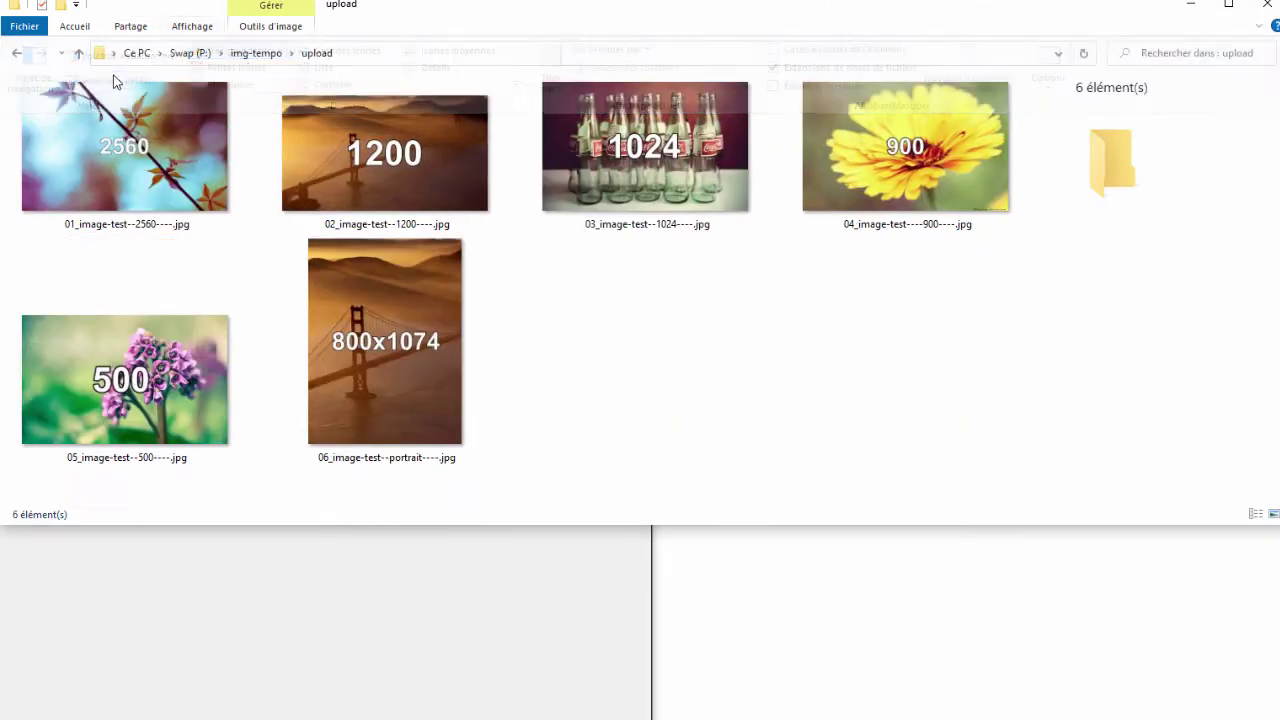
- Check the dimensions and file sizes of 01_image-test--2560----.jpg and 02_image-test--1200----.jpg in the img-tempo upload folder
left_click(93, 141)
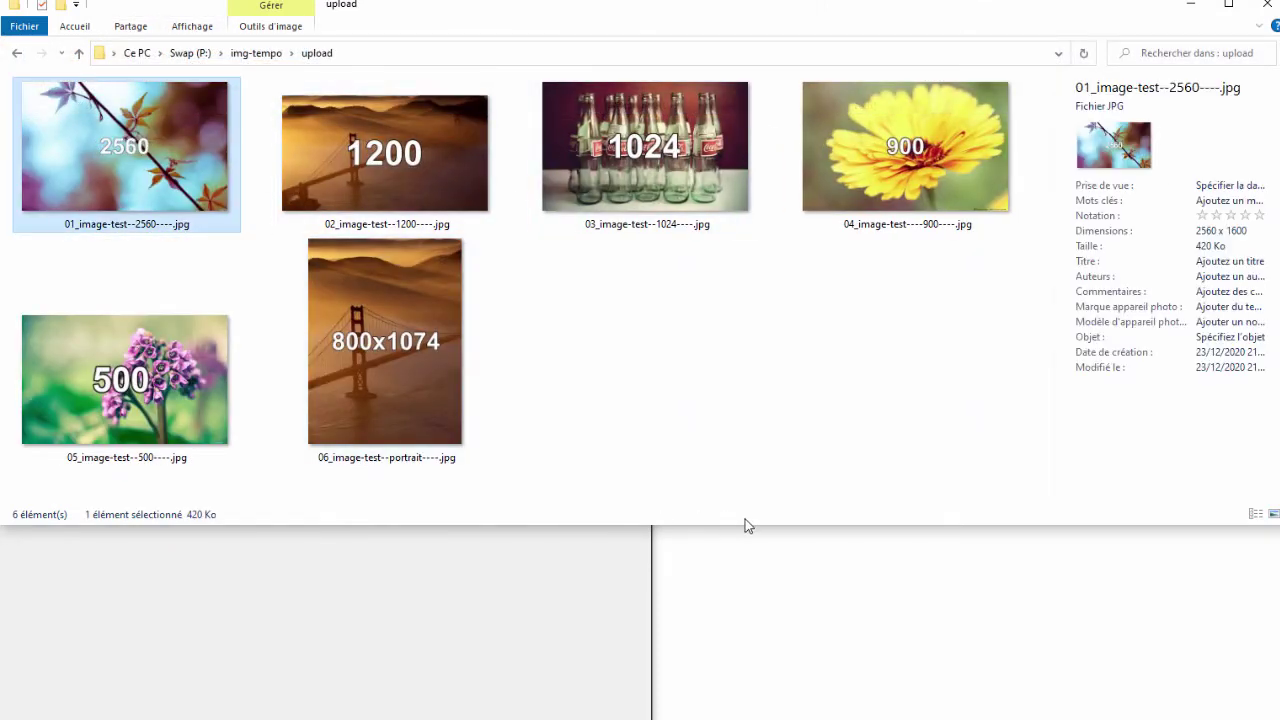
left_click_drag(745, 524, 754, 597)
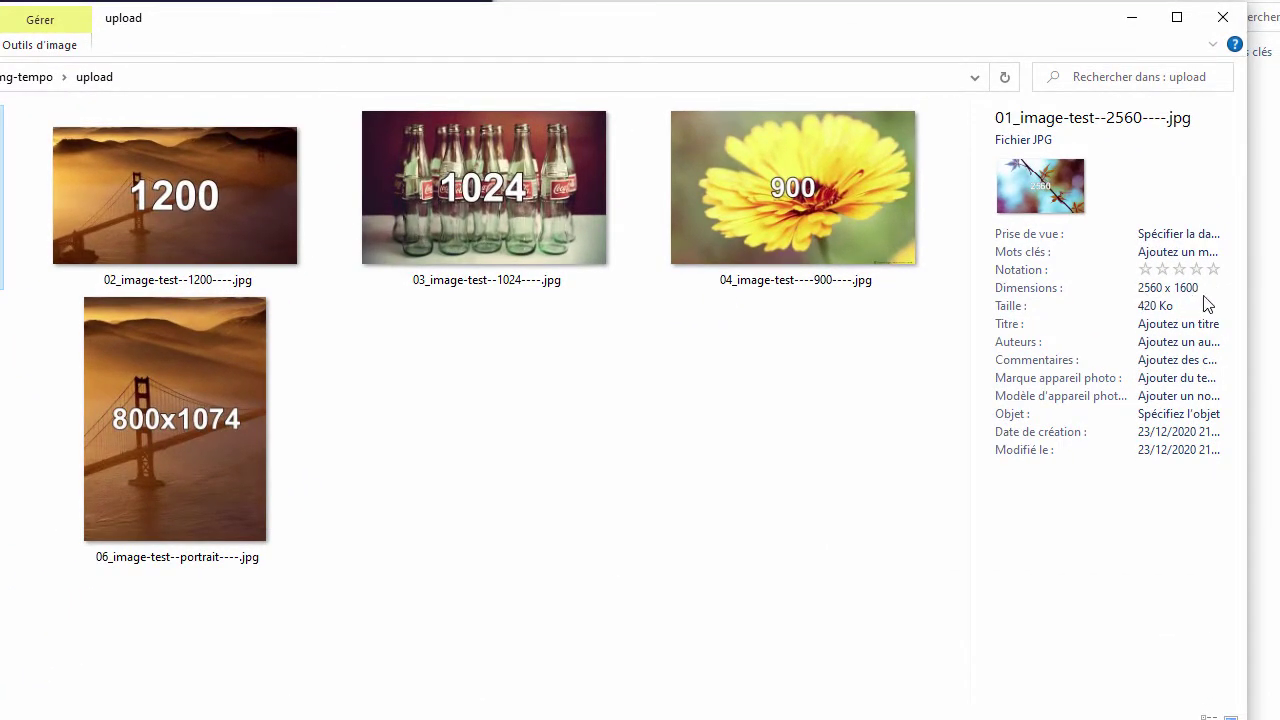
left_click(255, 222)
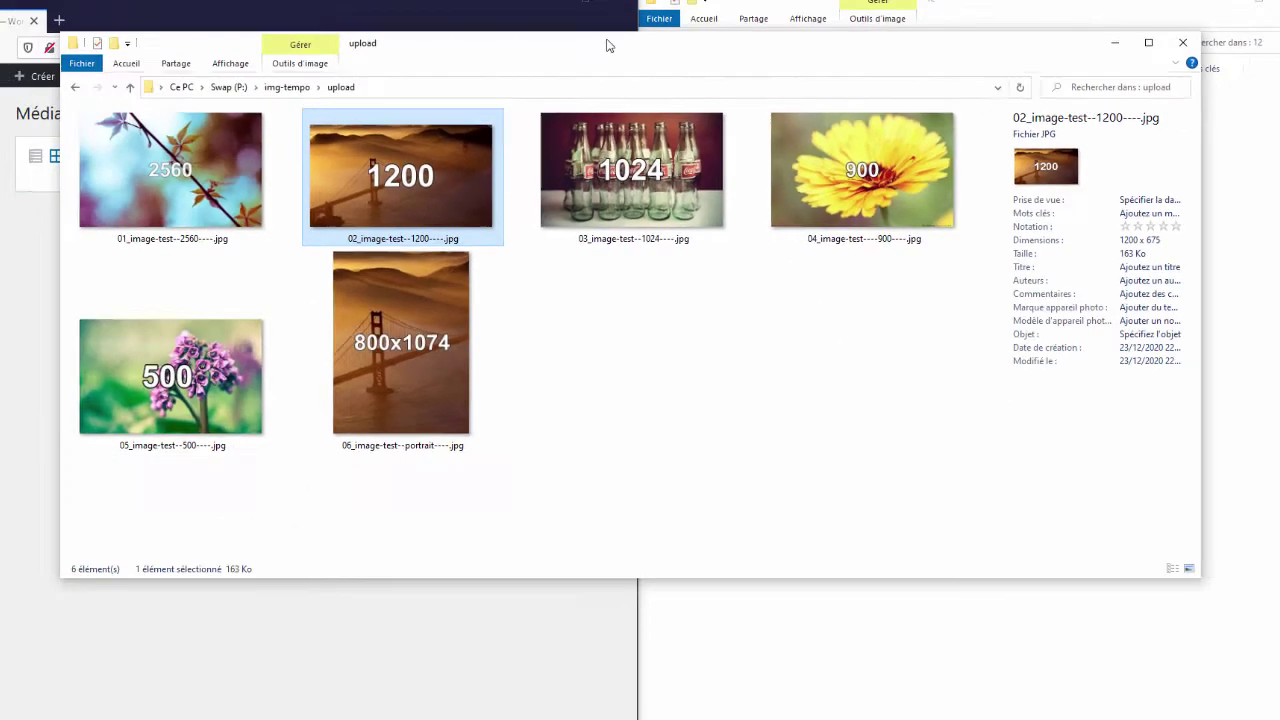
left_click_drag(560, 46, 751, 62)
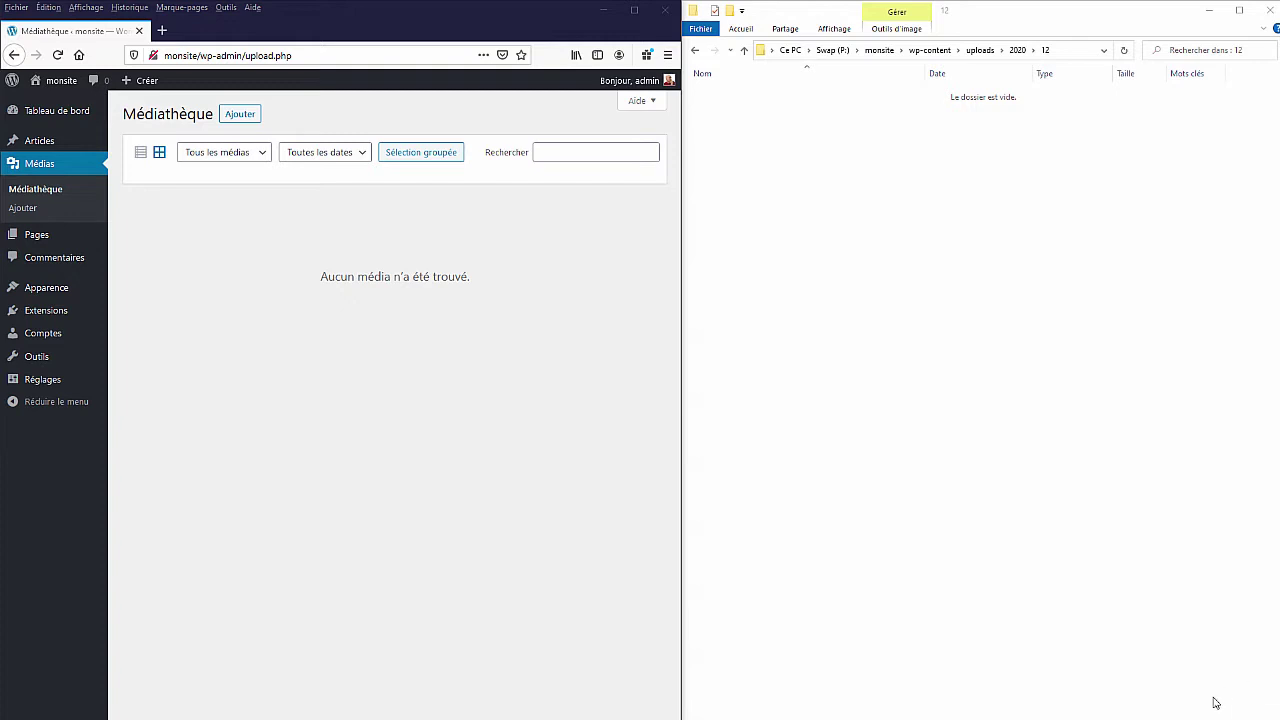
- Upload 01_image-test--2560----.jpg from the img-tempo upload folder to the WordPress media library
left_click(1131, 658)
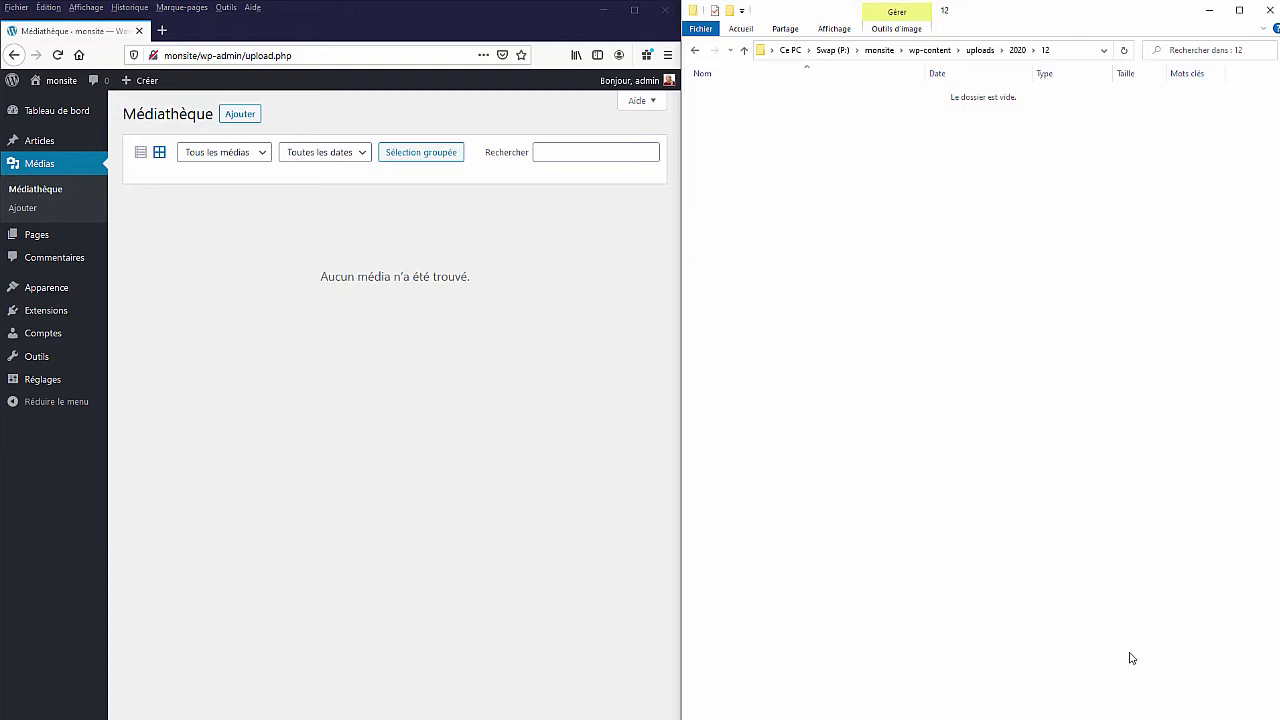
key("super+Up")
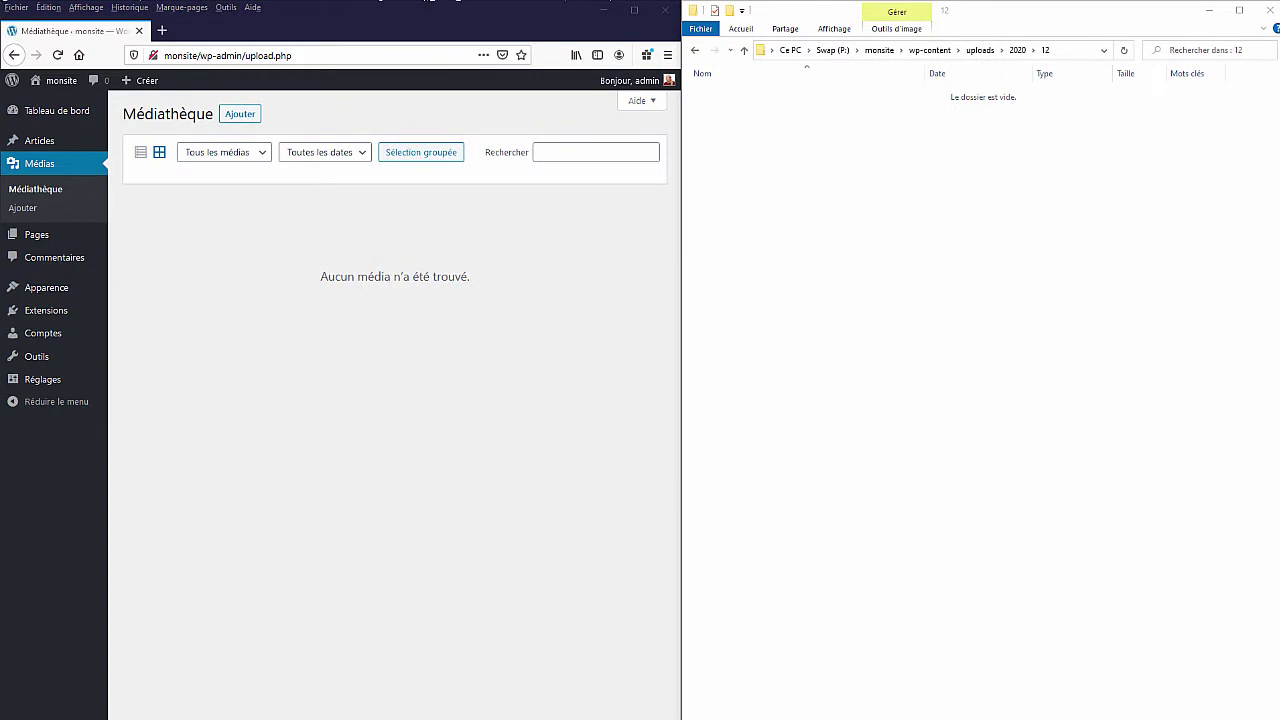
left_click_drag(1279, 92, 1279, 495)
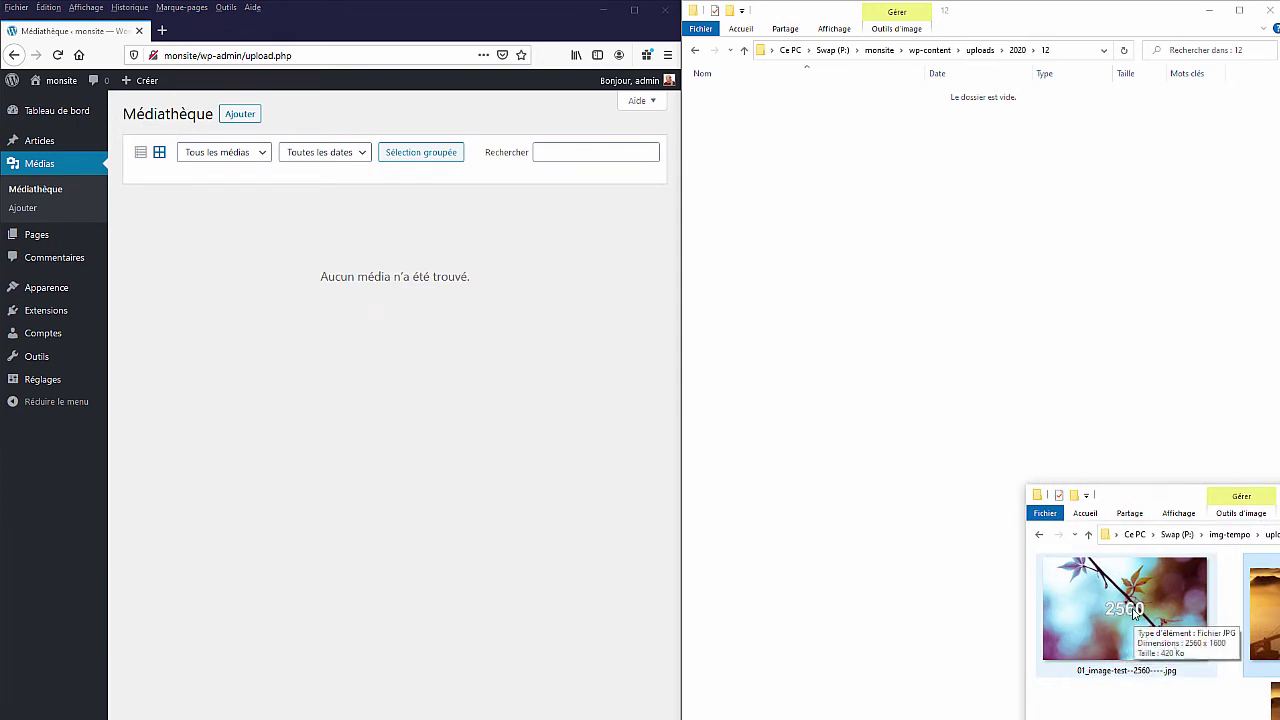
left_click_drag(1150, 612, 339, 340)
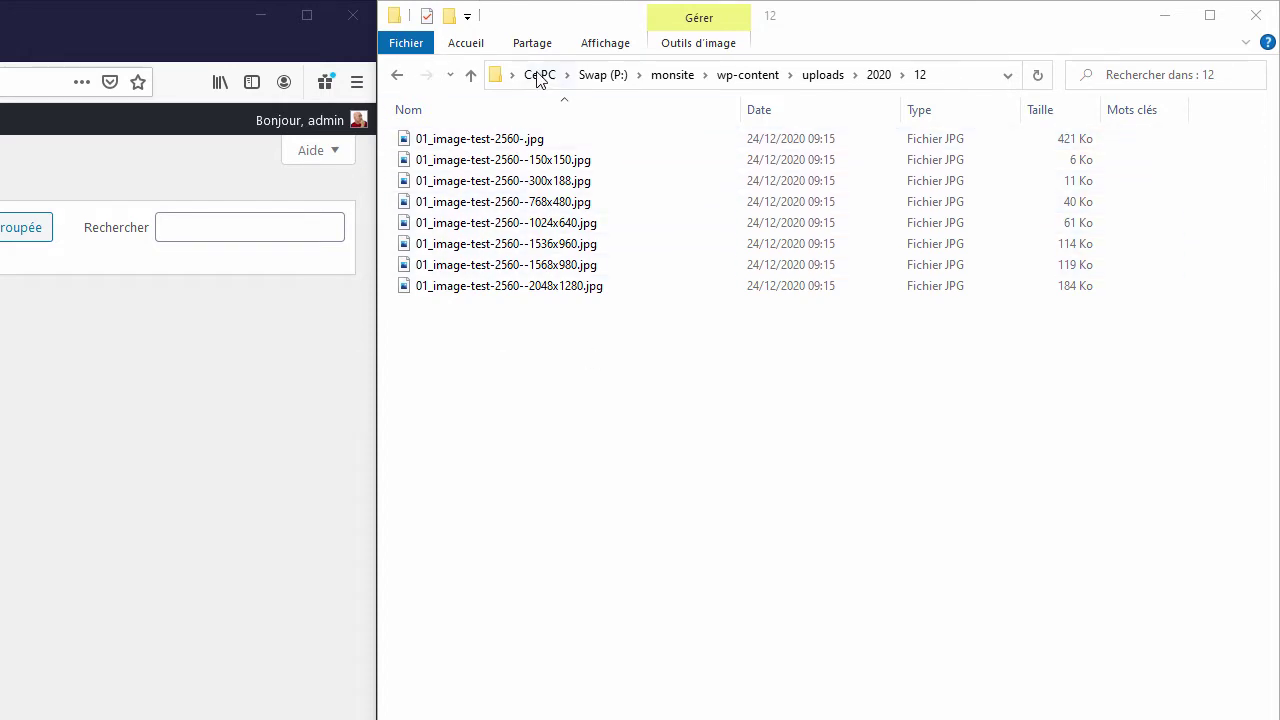
- Turn on the display of file details for the wp-content uploads 2020/12 folder
left_click(255, 176)
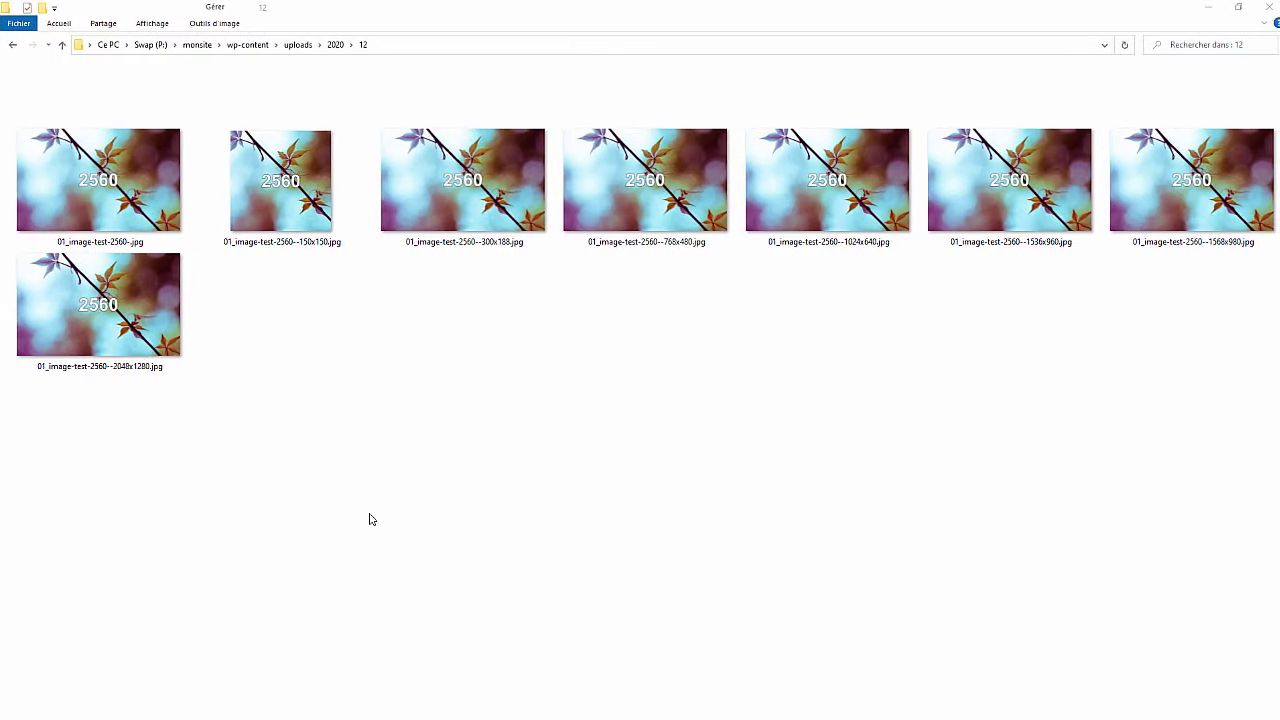
left_click(152, 25)
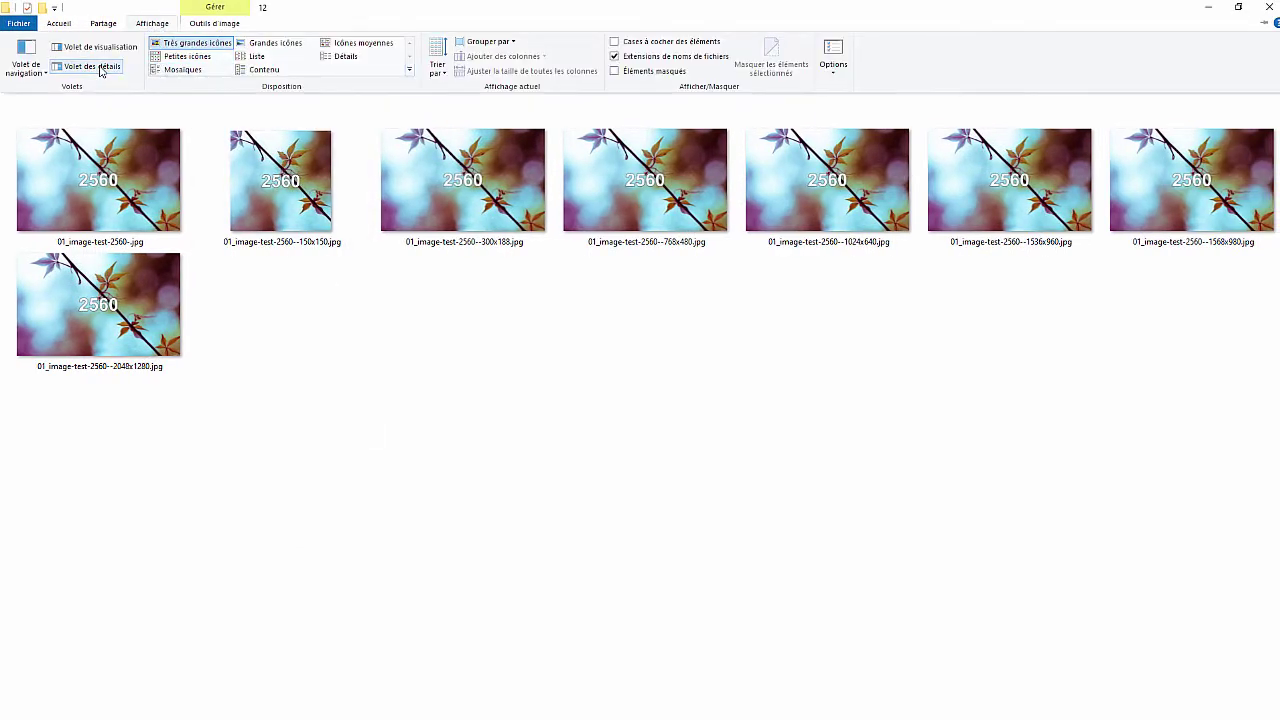
left_click(100, 68)
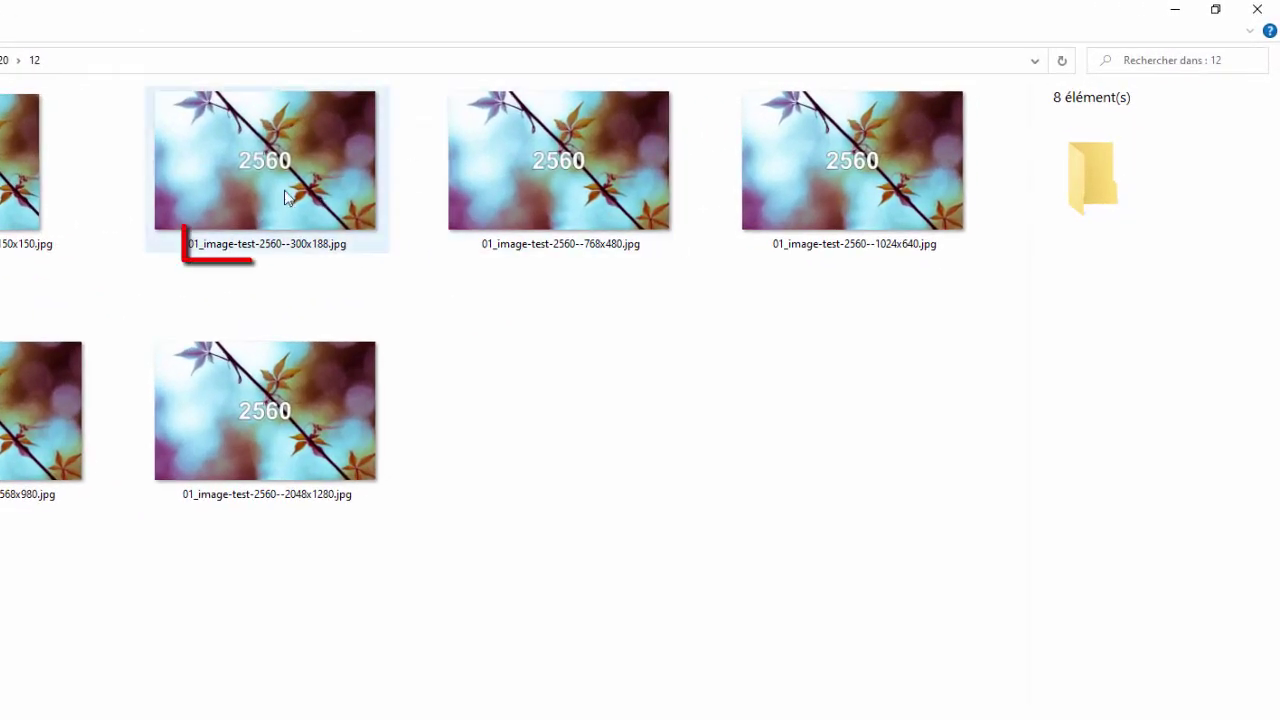
- Check the dimensions of the 300x188, 768x480 and 1024x640 versions generated from the 2560 image
left_click(262, 183)
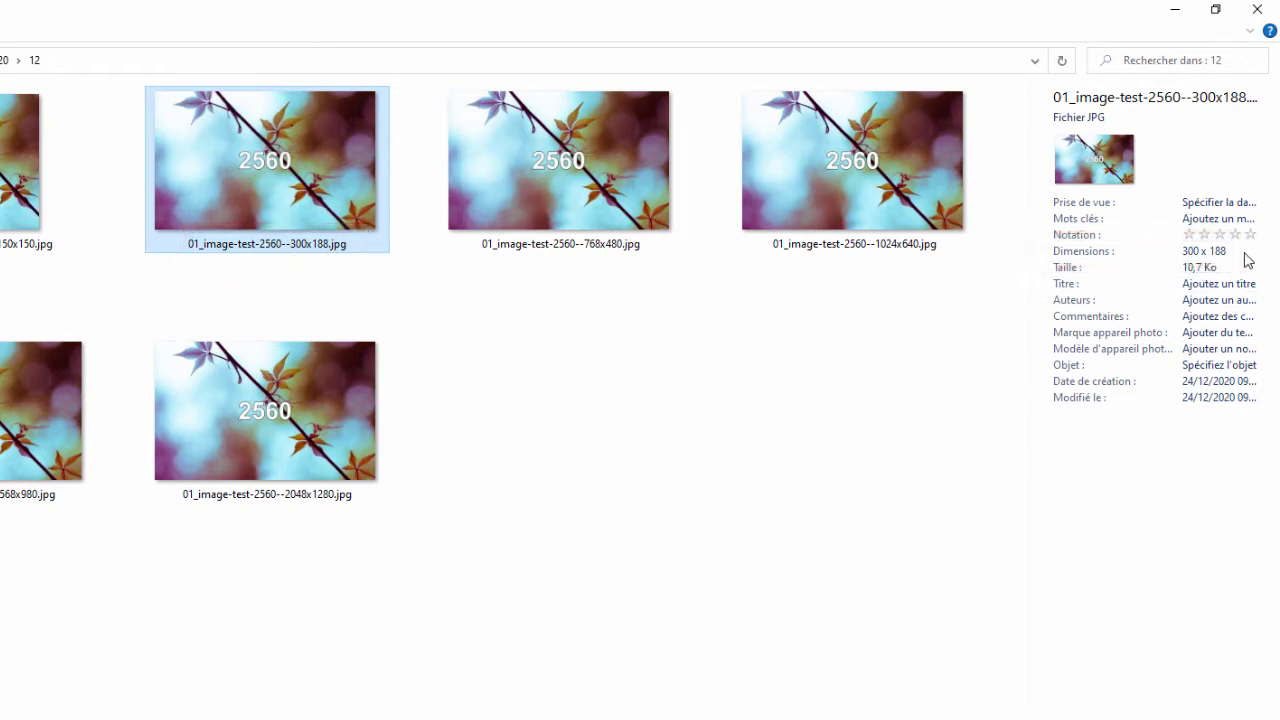
mouse_move(588, 212)
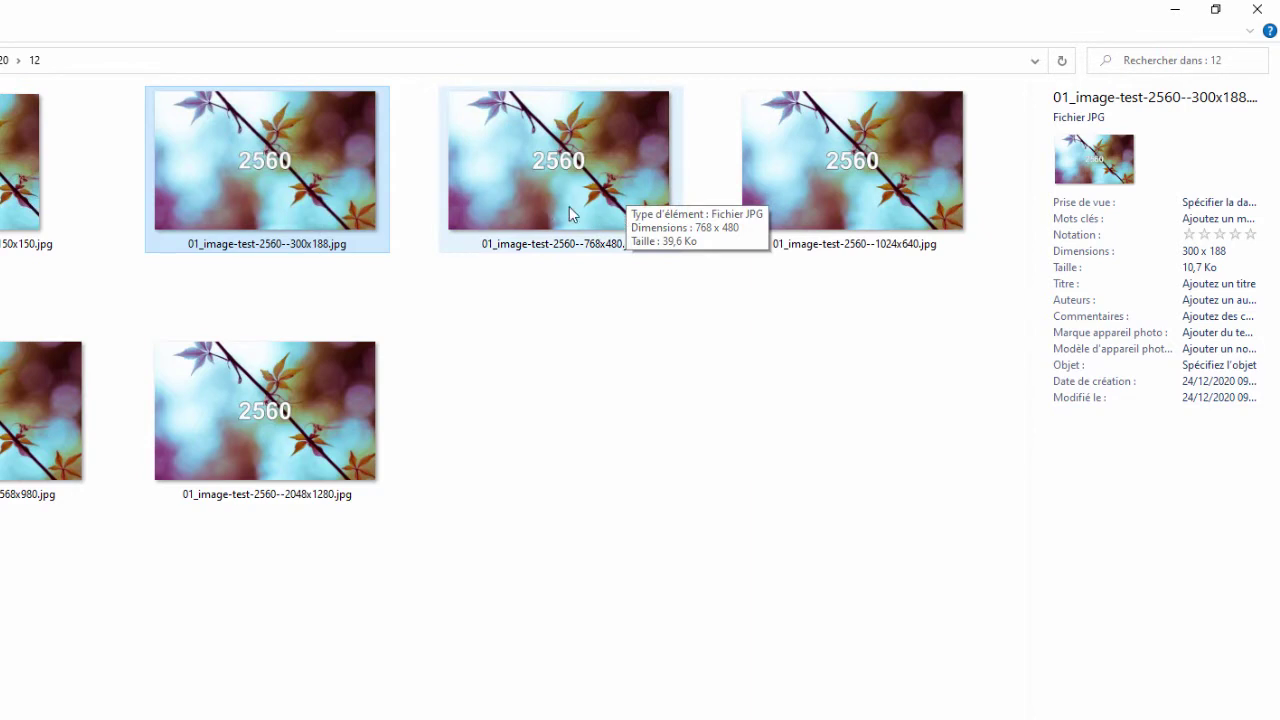
left_click(811, 182)
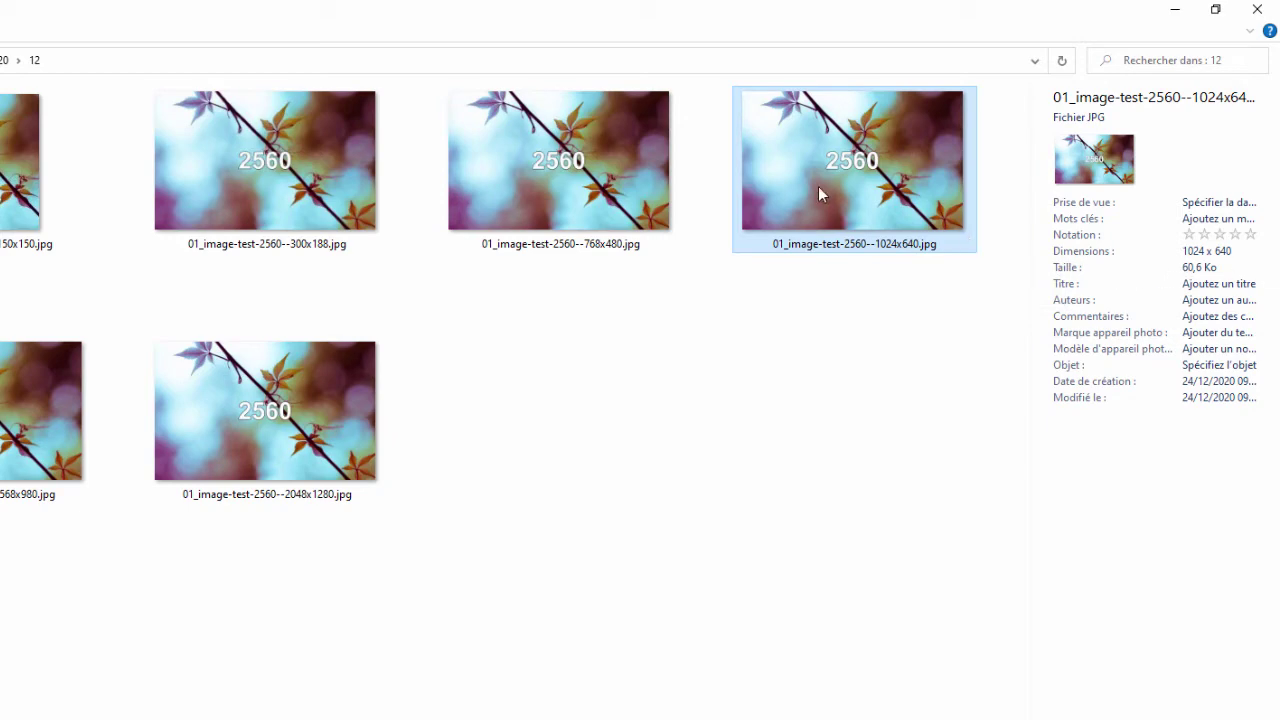
mouse_move(866, 178)
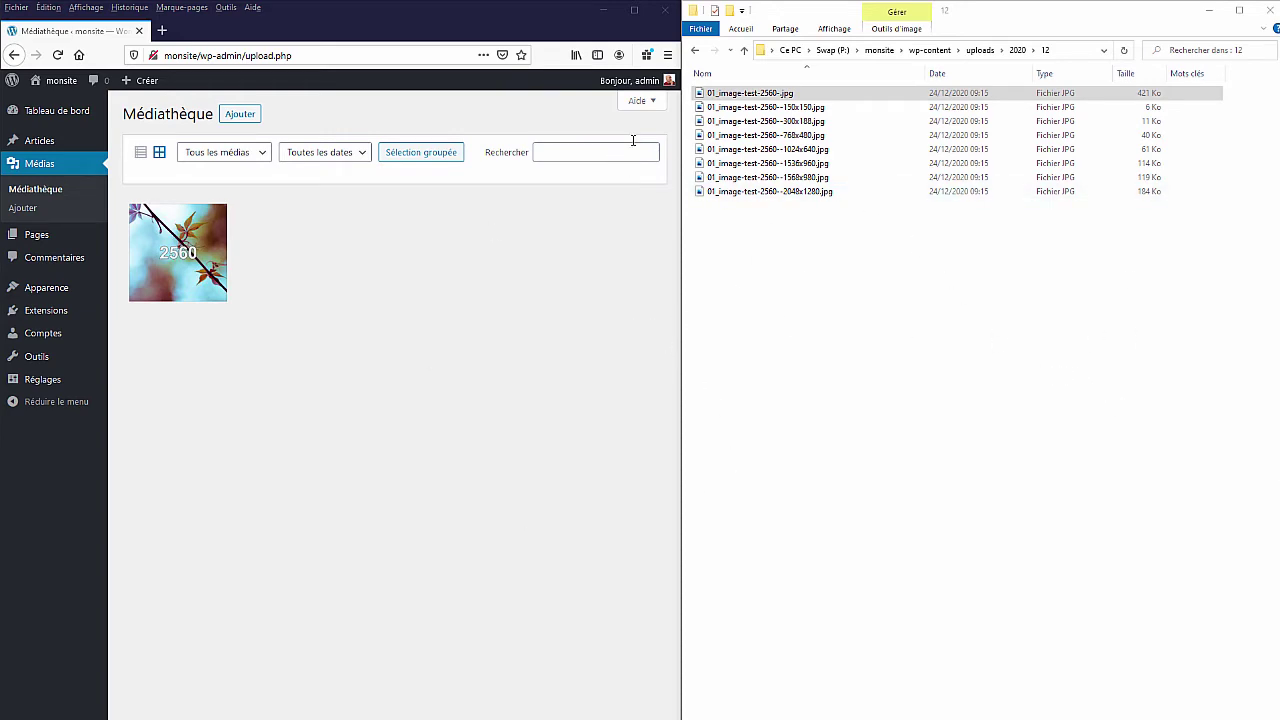
- Compare the 2560 image's generated files by selecting the 150x150 to 1024x640 group and the 1536x960 to 2048x1280 group
left_click(752, 110)
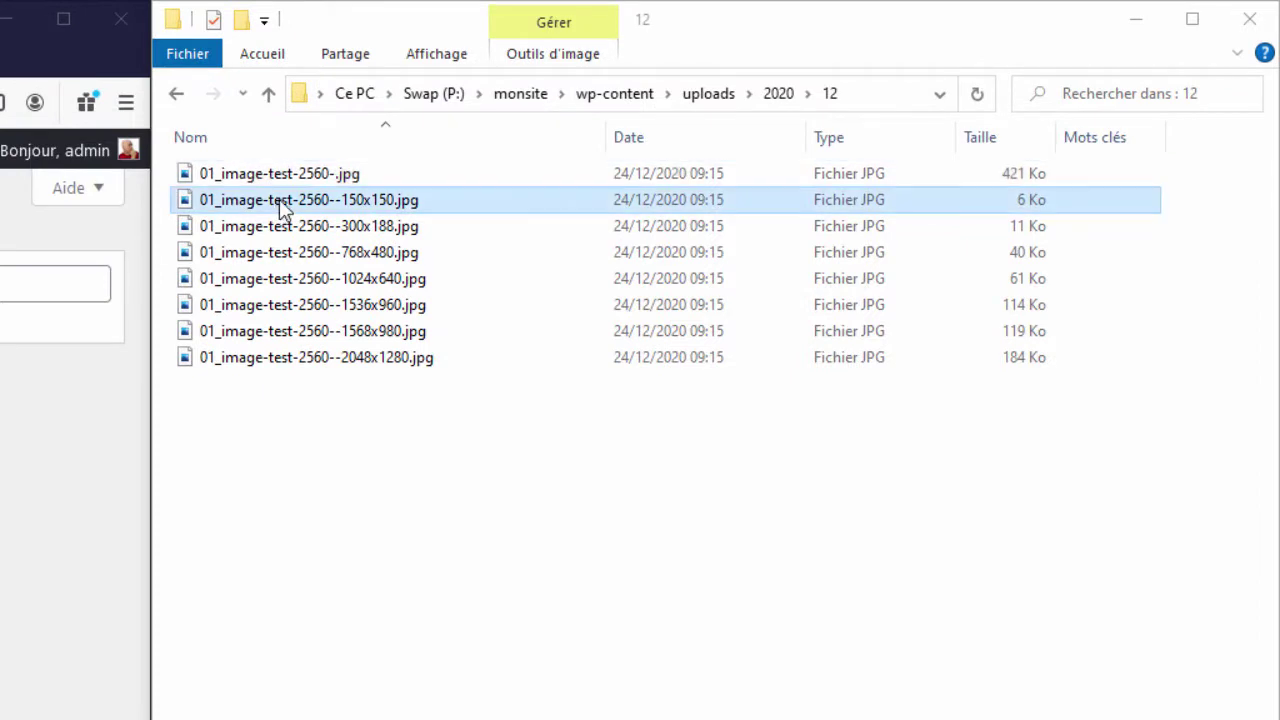
left_click(288, 280, "shift")
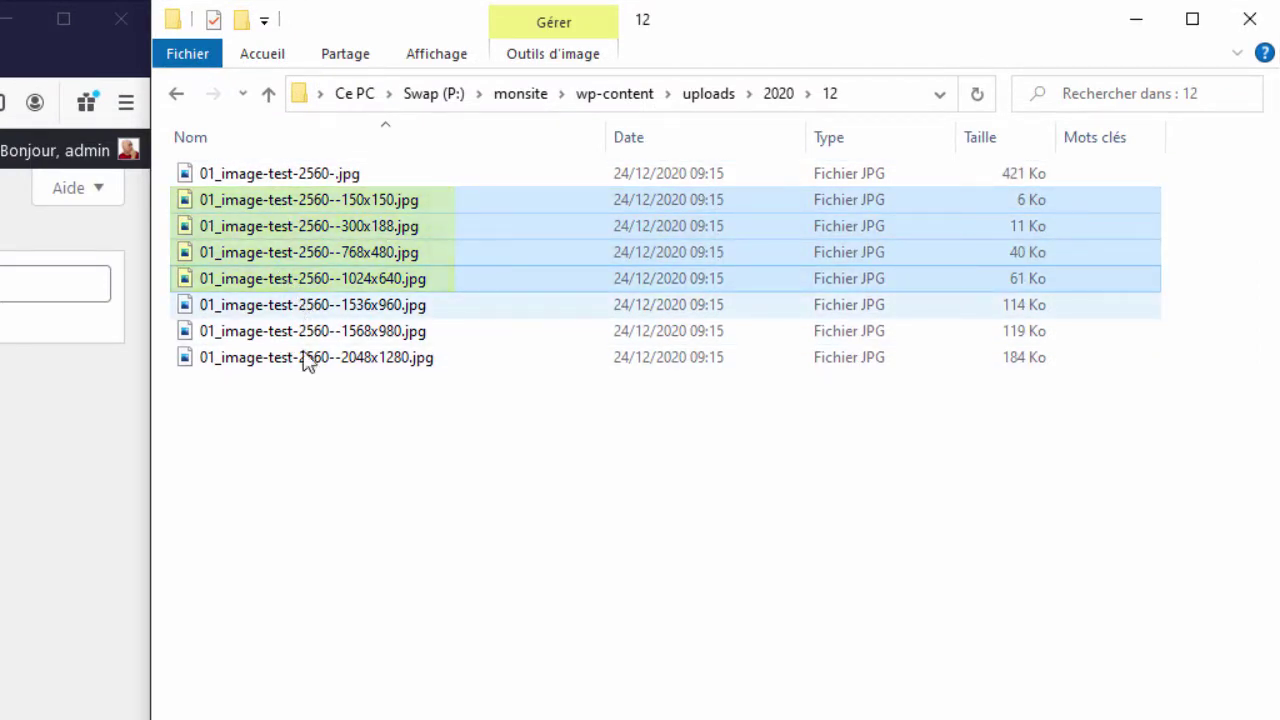
left_click(290, 310)
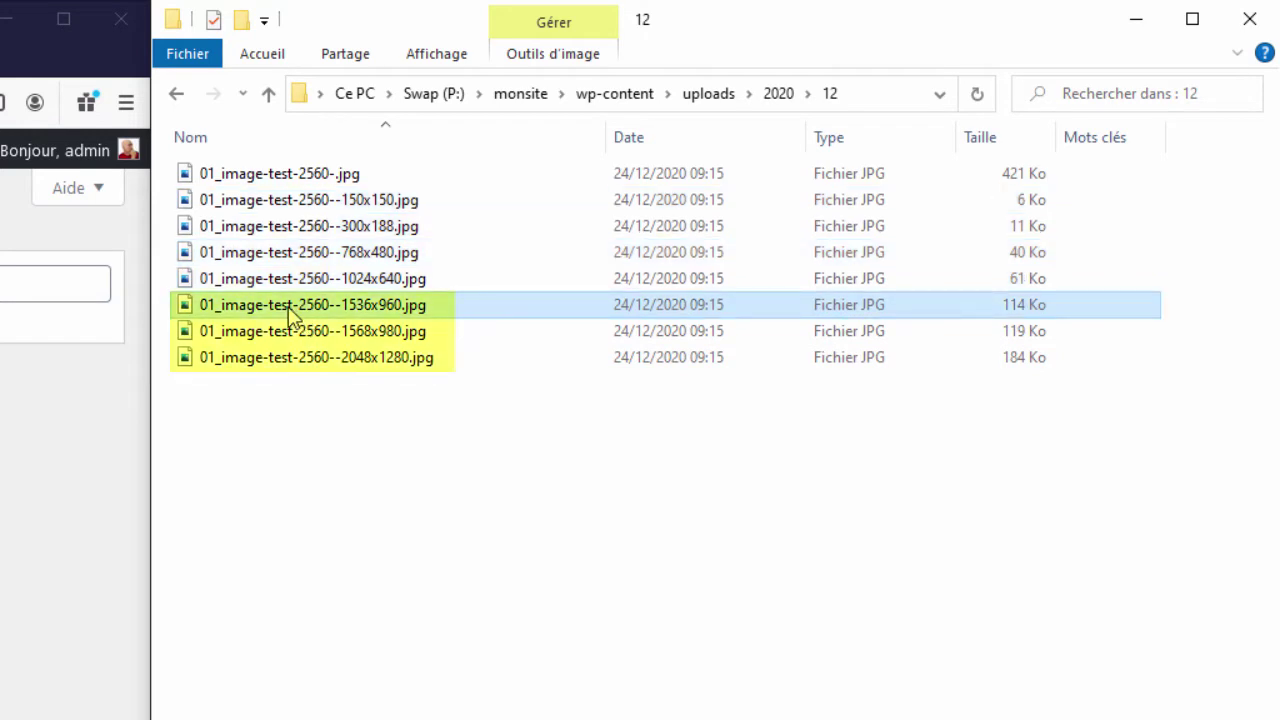
left_click(287, 363, "shift")
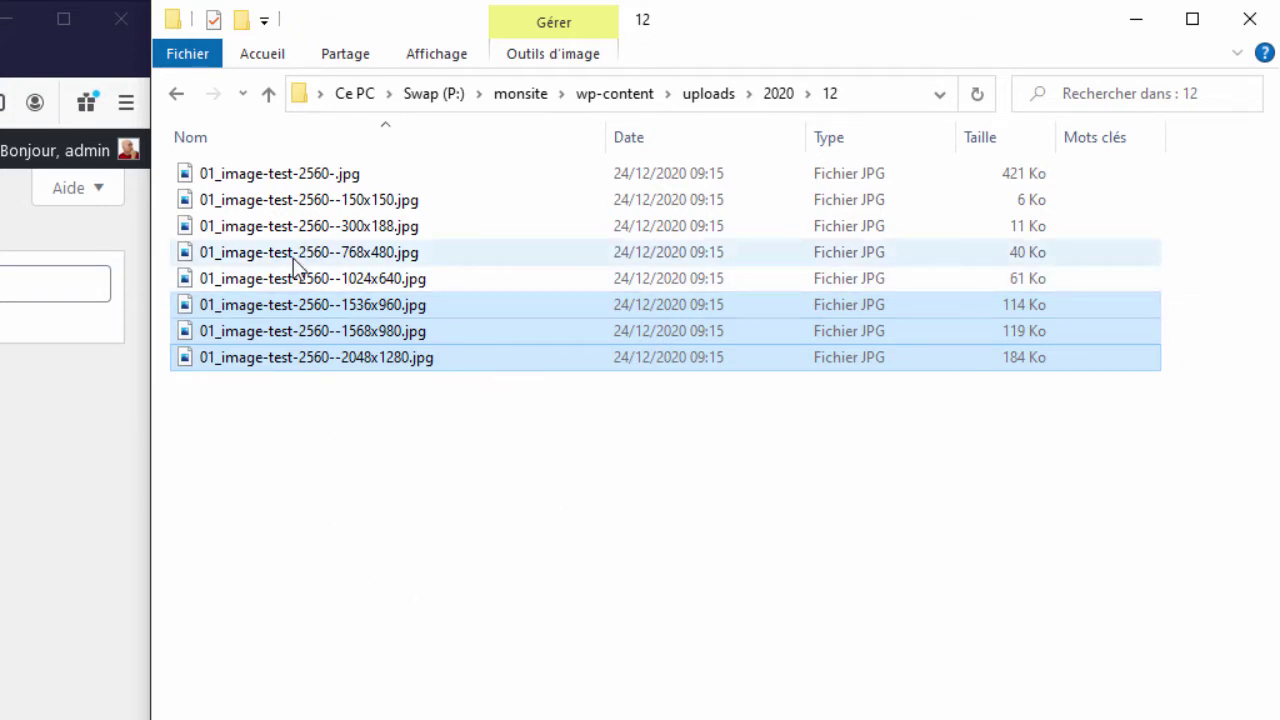
left_click(455, 553)
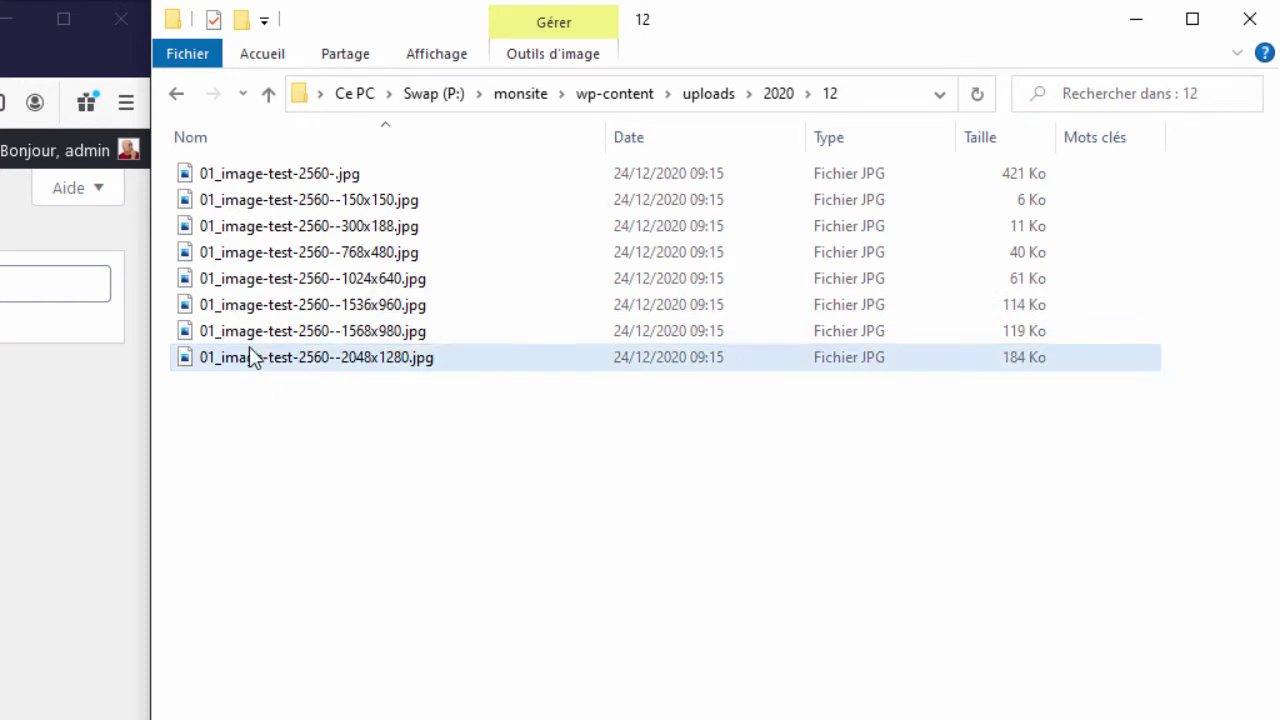
left_click(252, 285)
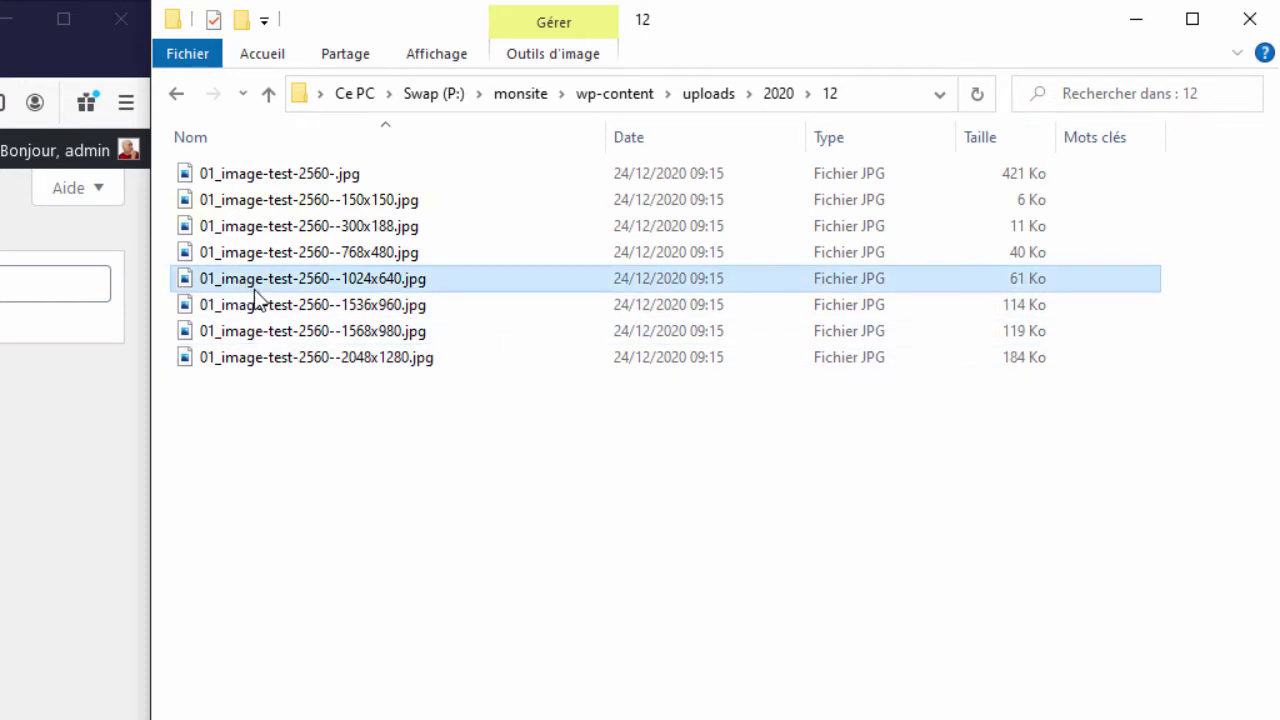
left_click(257, 200, "shift")
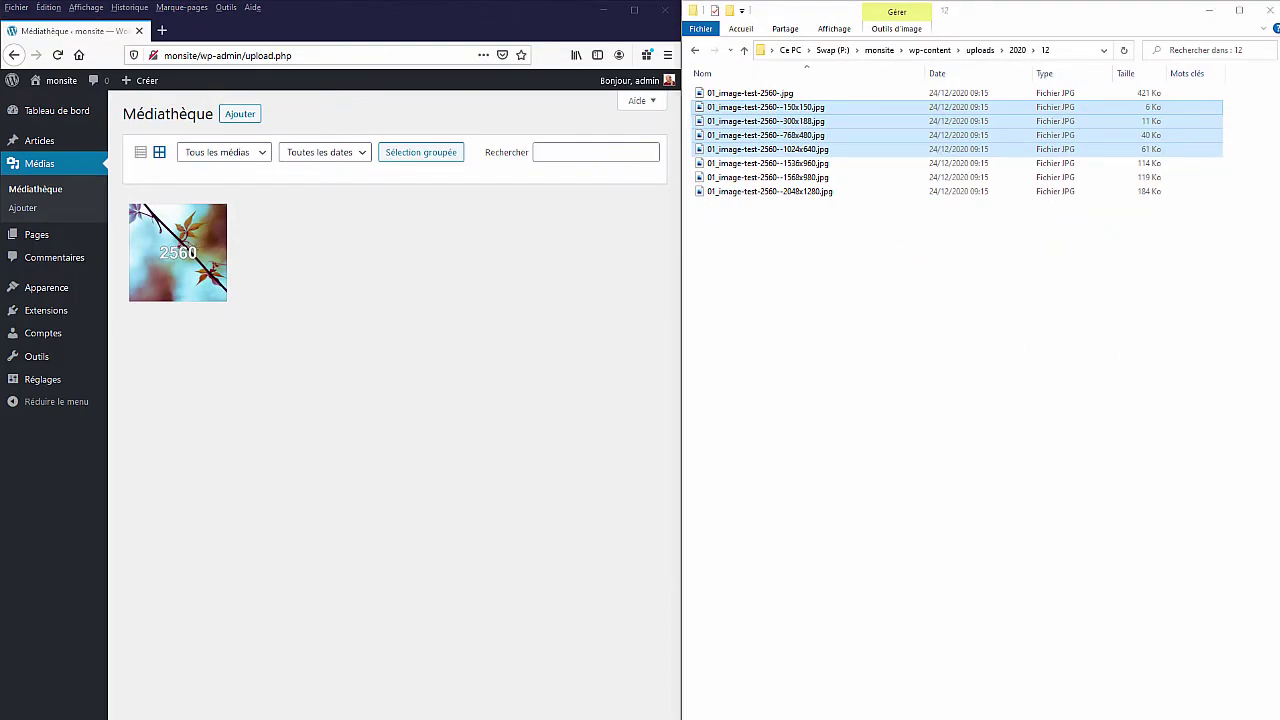
- Upload 02_image-test--1200----.jpg to the WordPress media library and move the source folder window aside
left_click_drag(1279, 188, 1194, 214)
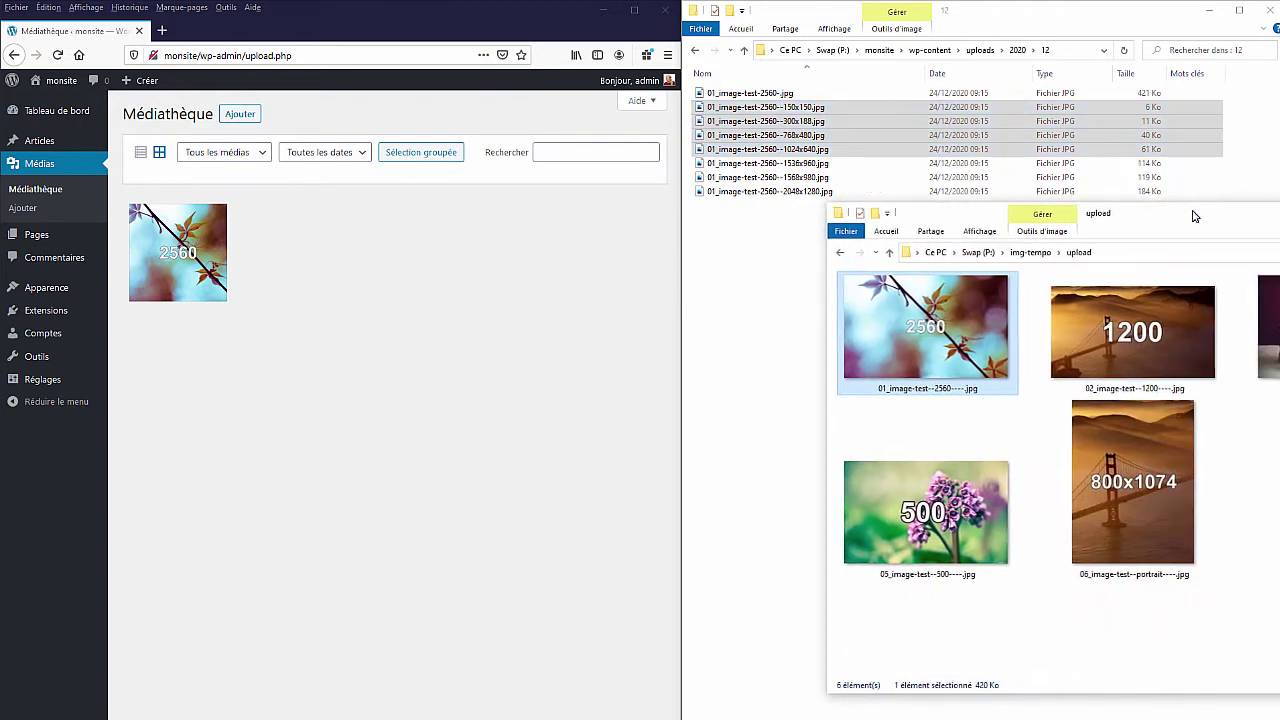
left_click(1145, 333)
left_click_drag(1172, 330, 315, 318)
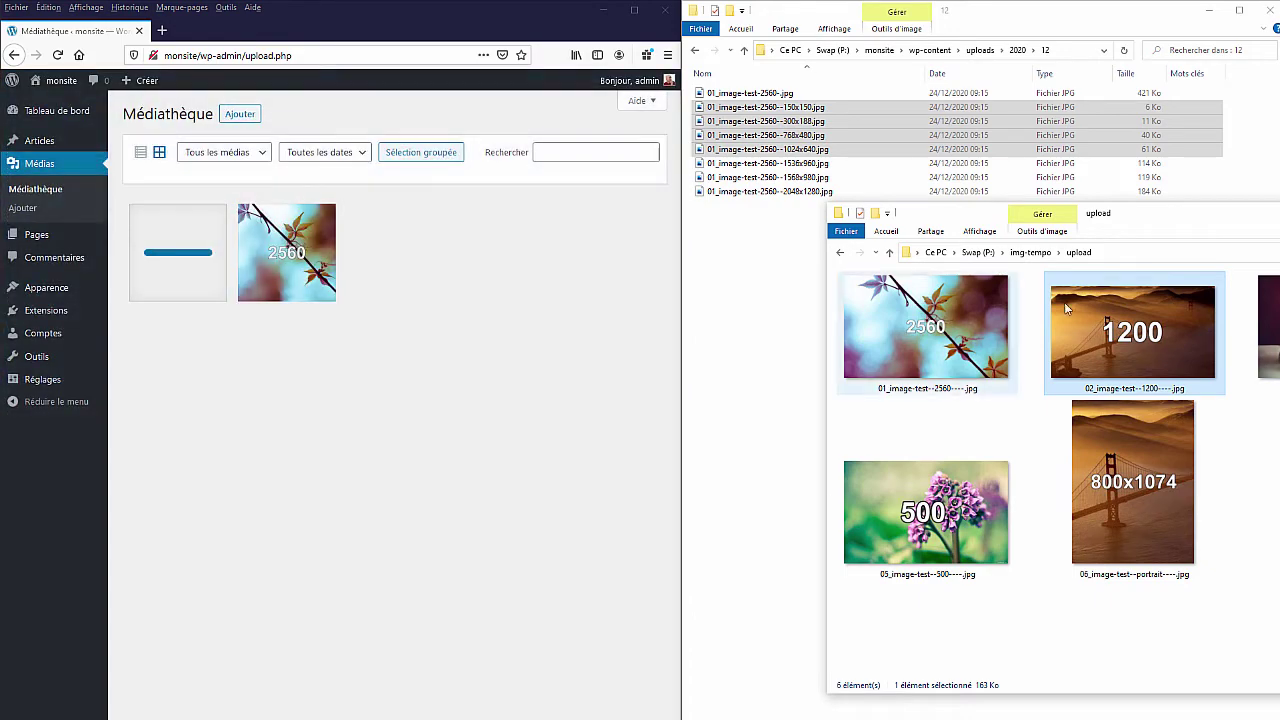
left_click_drag(1202, 220, 1279, 230)
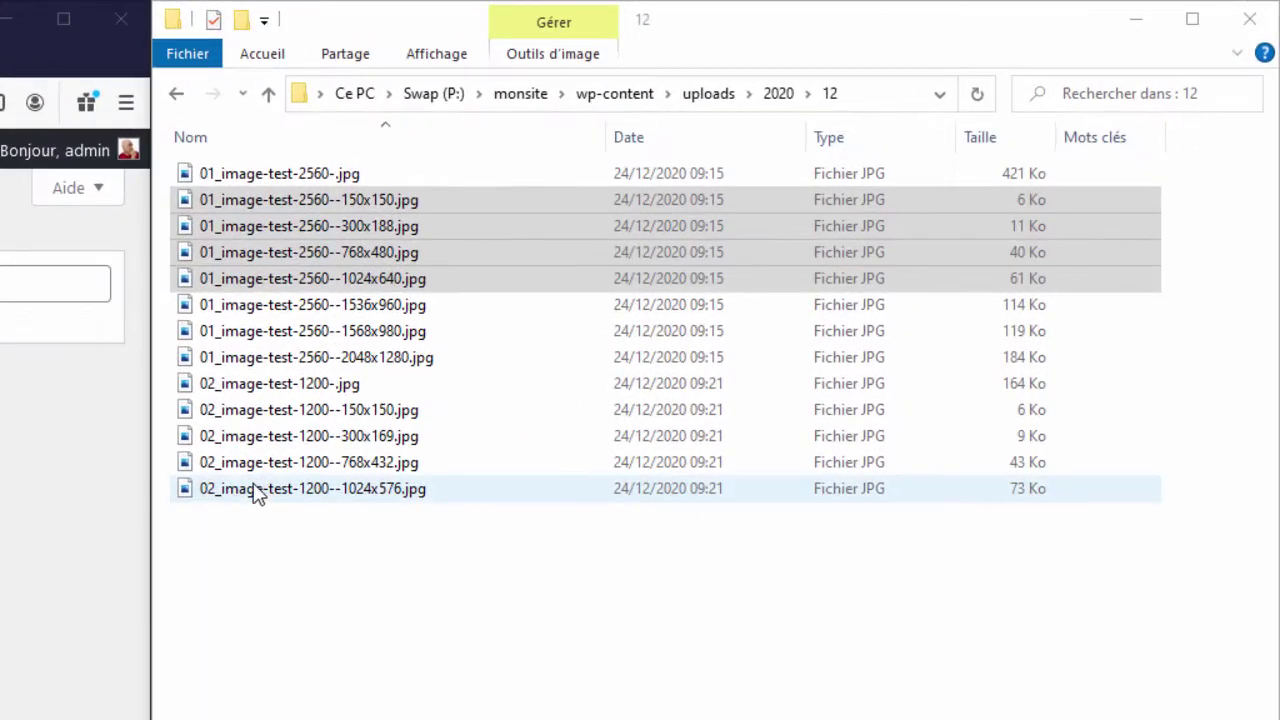
- Select all files of the 1200 image in the uploads folder and compare them with the 2560 image's 1536x960 version
left_click(262, 488)
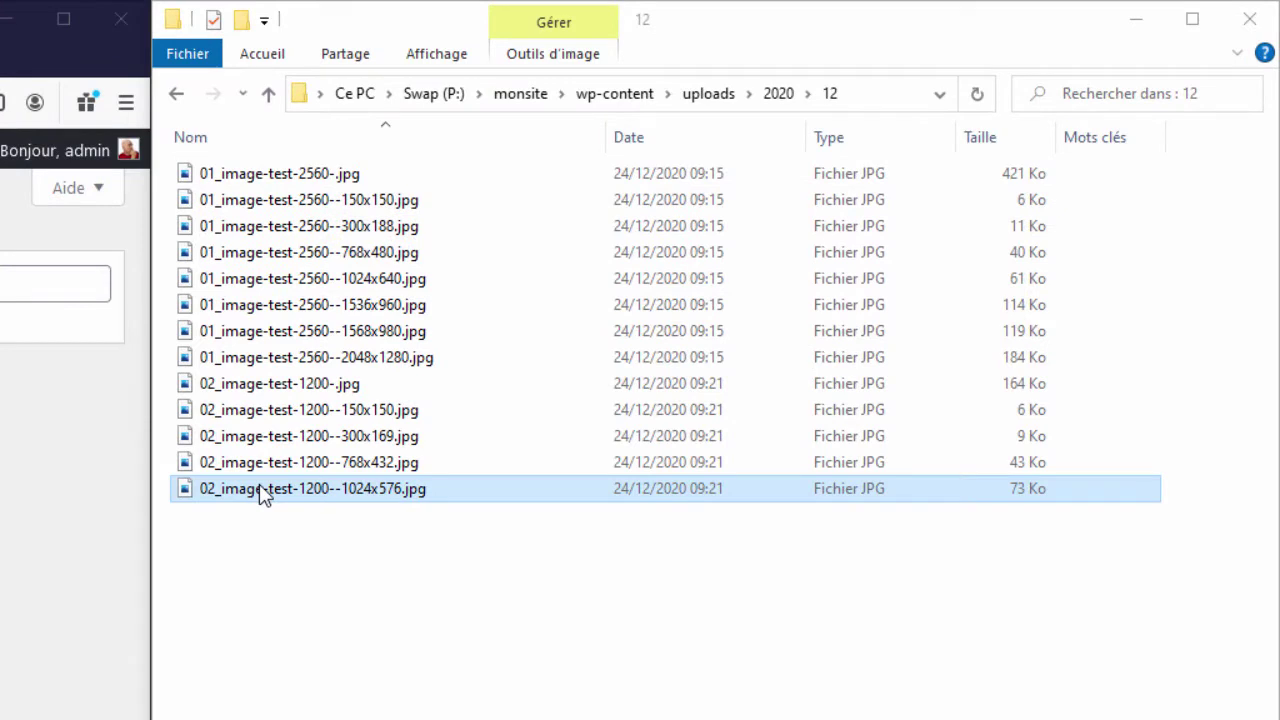
left_click(249, 384, "shift")
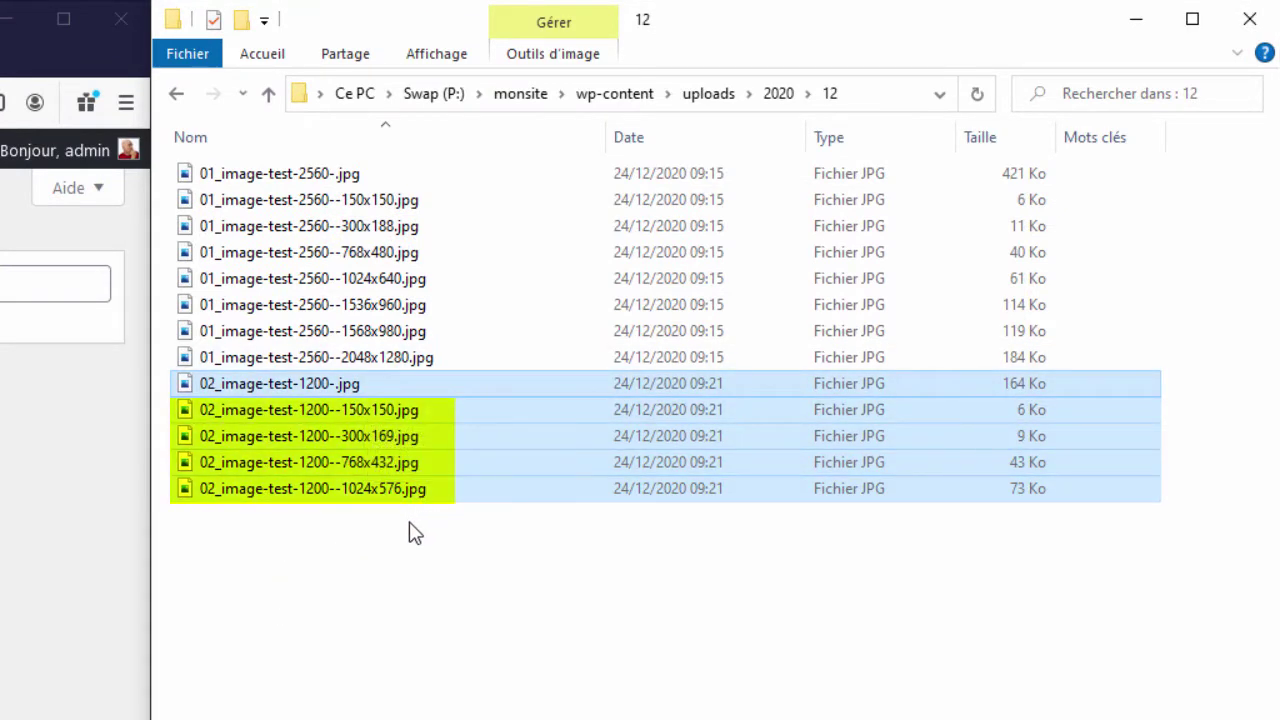
left_click(343, 313)
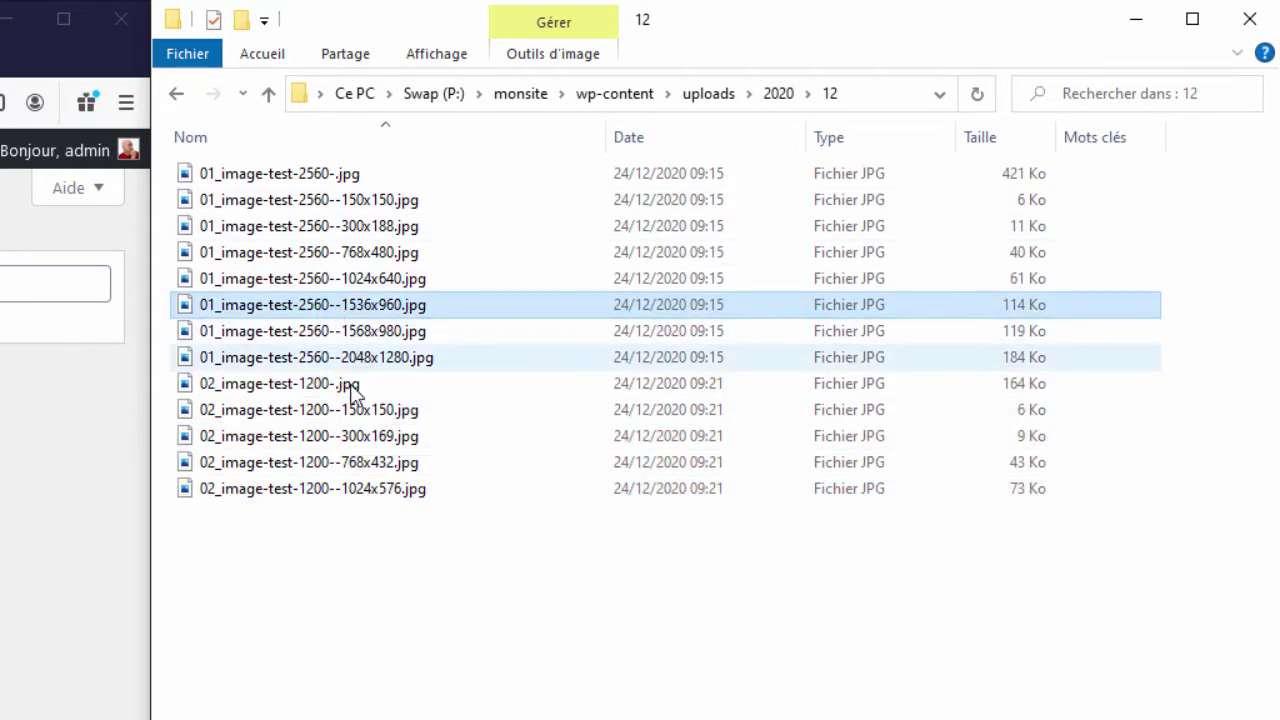
- Select the 2560 image's 1536x960 to 2048x1280 versions for comparison with the 1200 image's files, and clear the selection
left_click(357, 357, "shift")
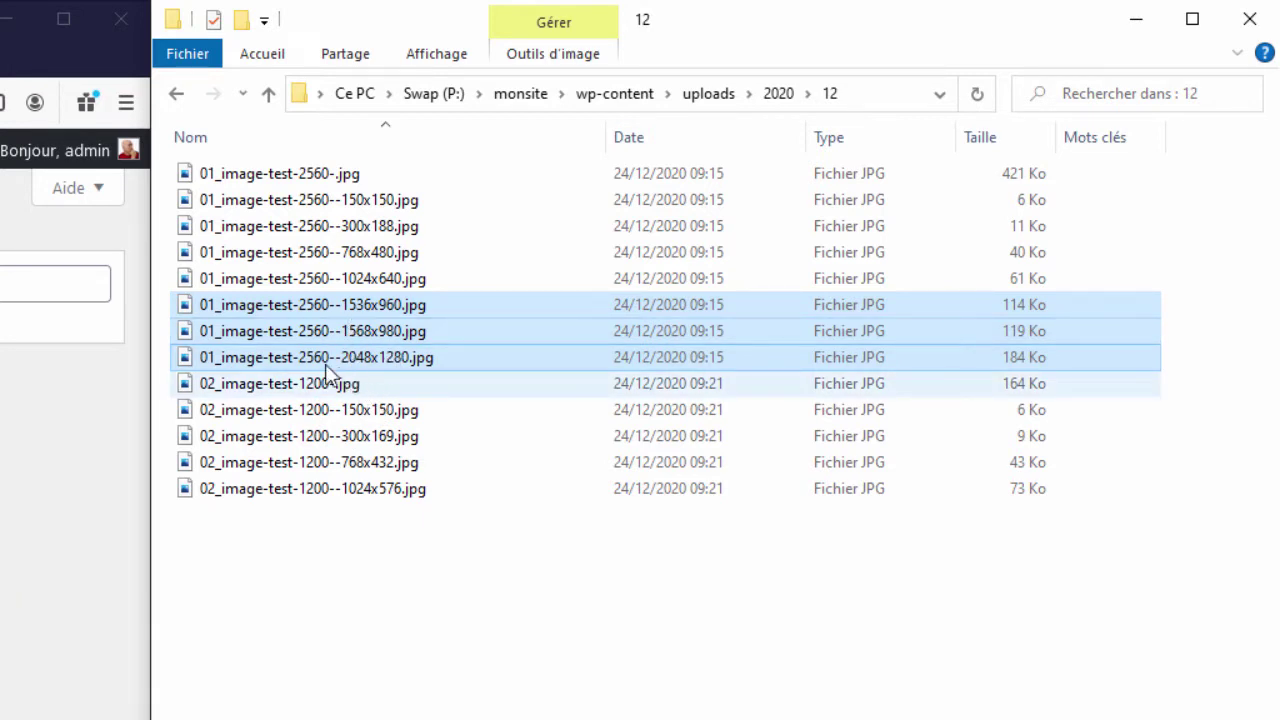
left_click(284, 645)
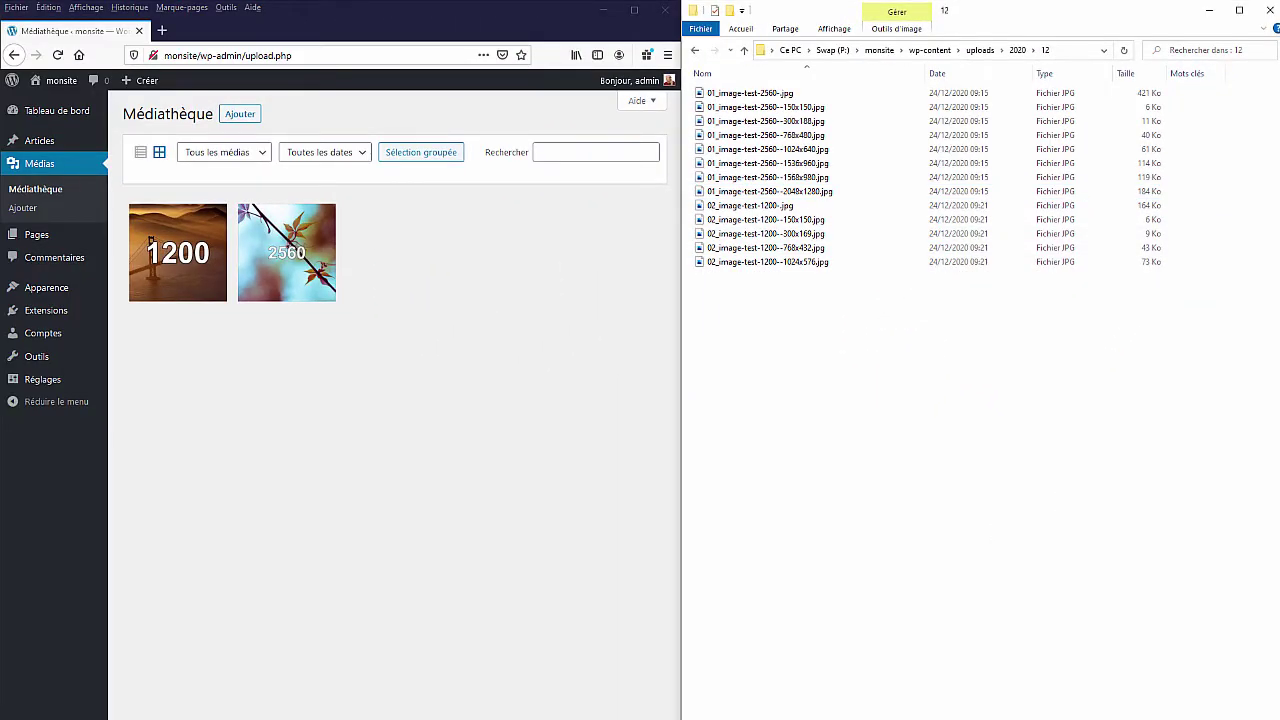
- Upload the 1024 test image to the WordPress media library and select its 150x150, 300x188 and 768x480 copies in the uploads folder
left_click_drag(1150, 261, 434, 287)
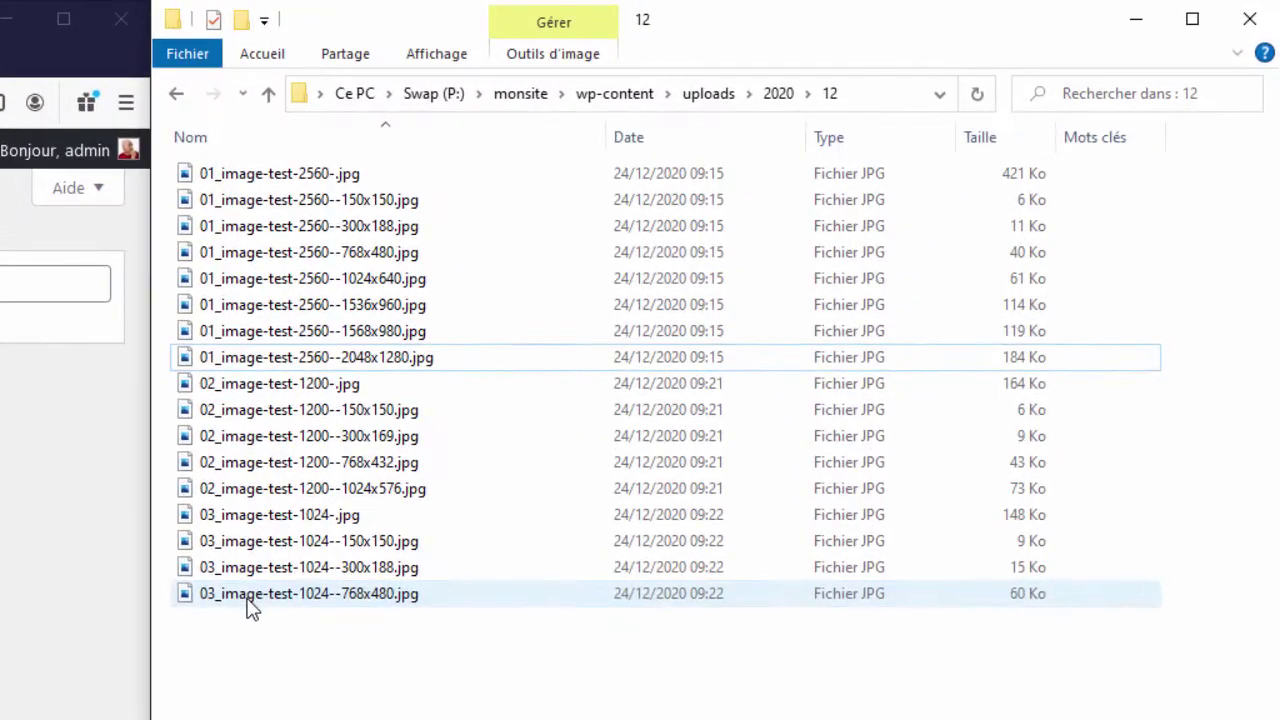
left_click(735, 318)
left_click(270, 515, "shift")
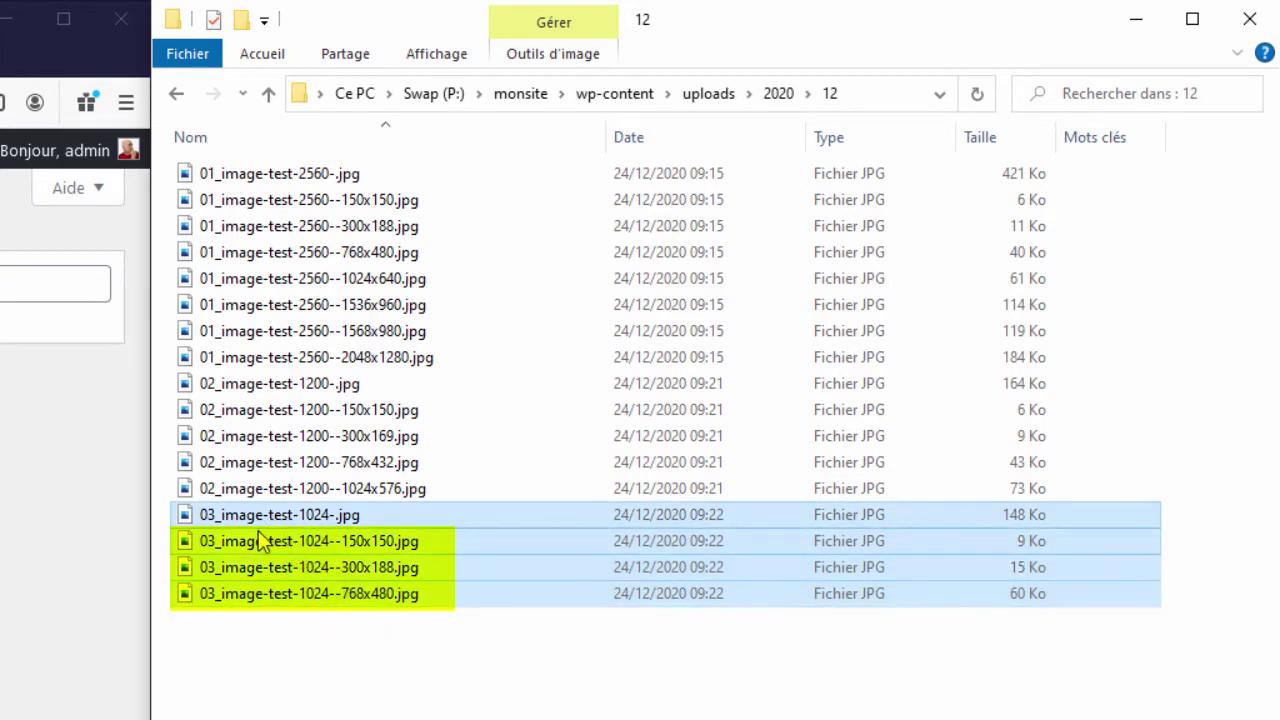
left_click(293, 596)
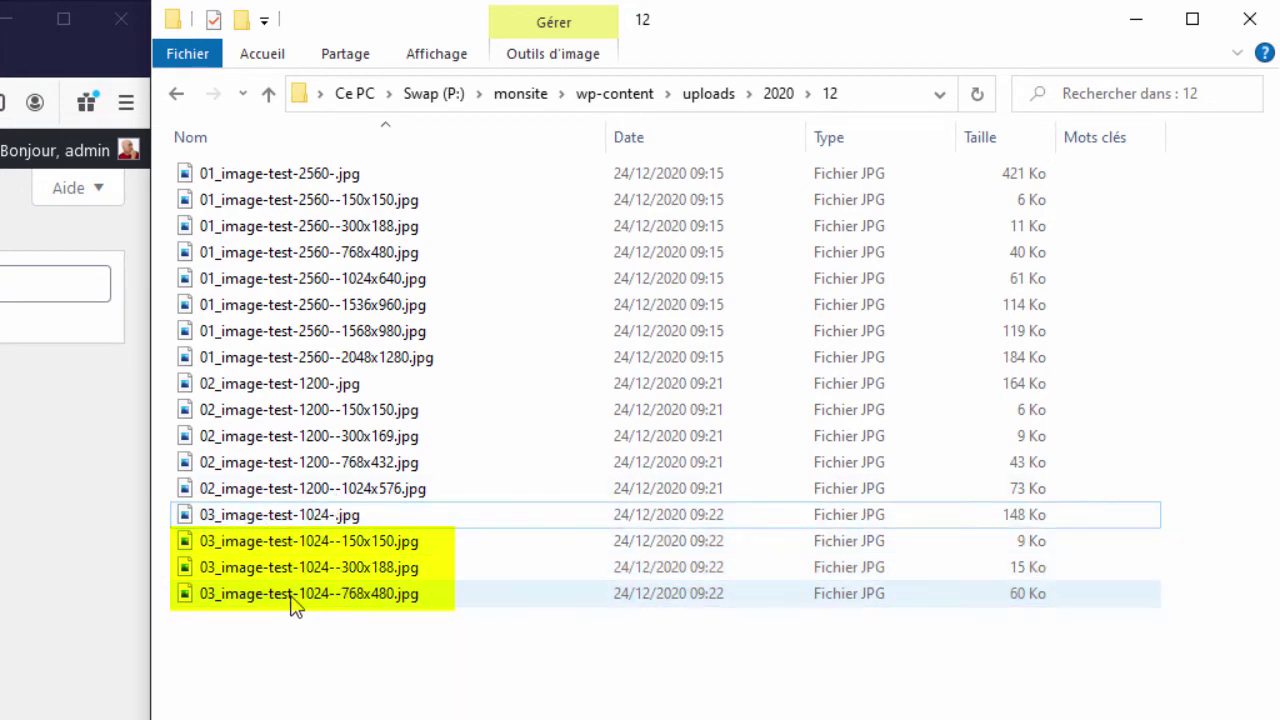
left_click(312, 541, "shift")
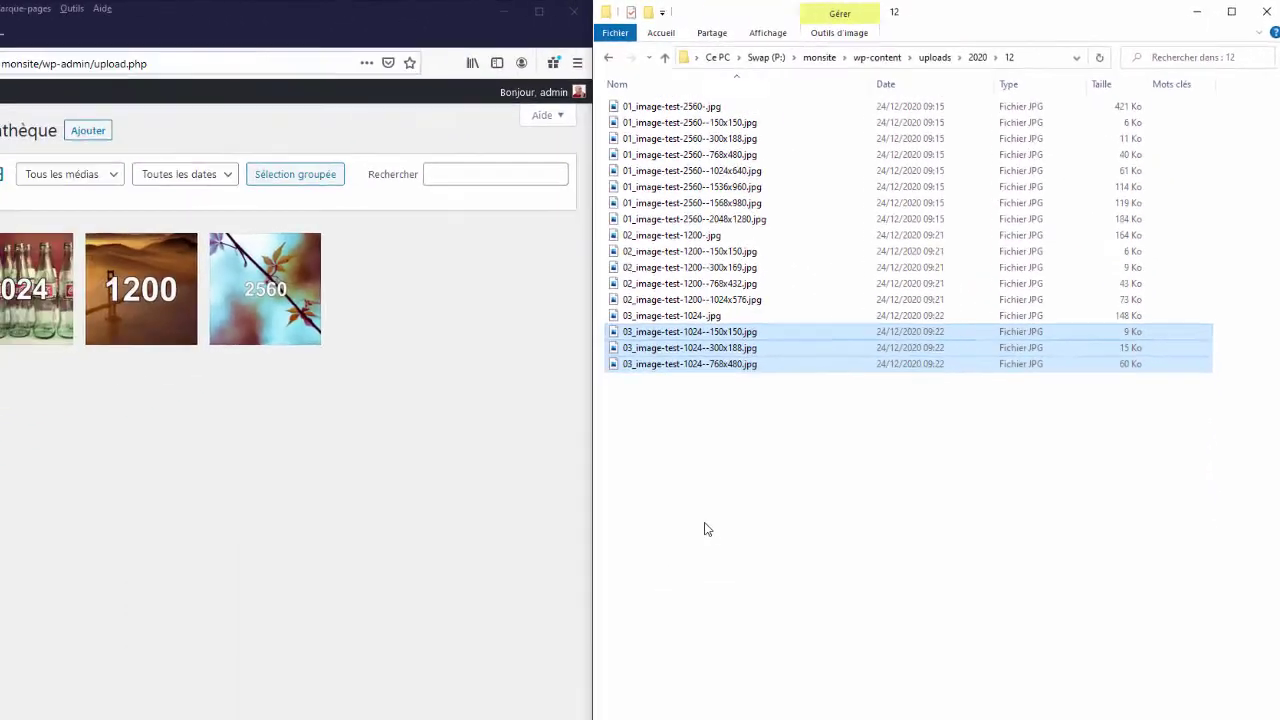
left_click(793, 452)
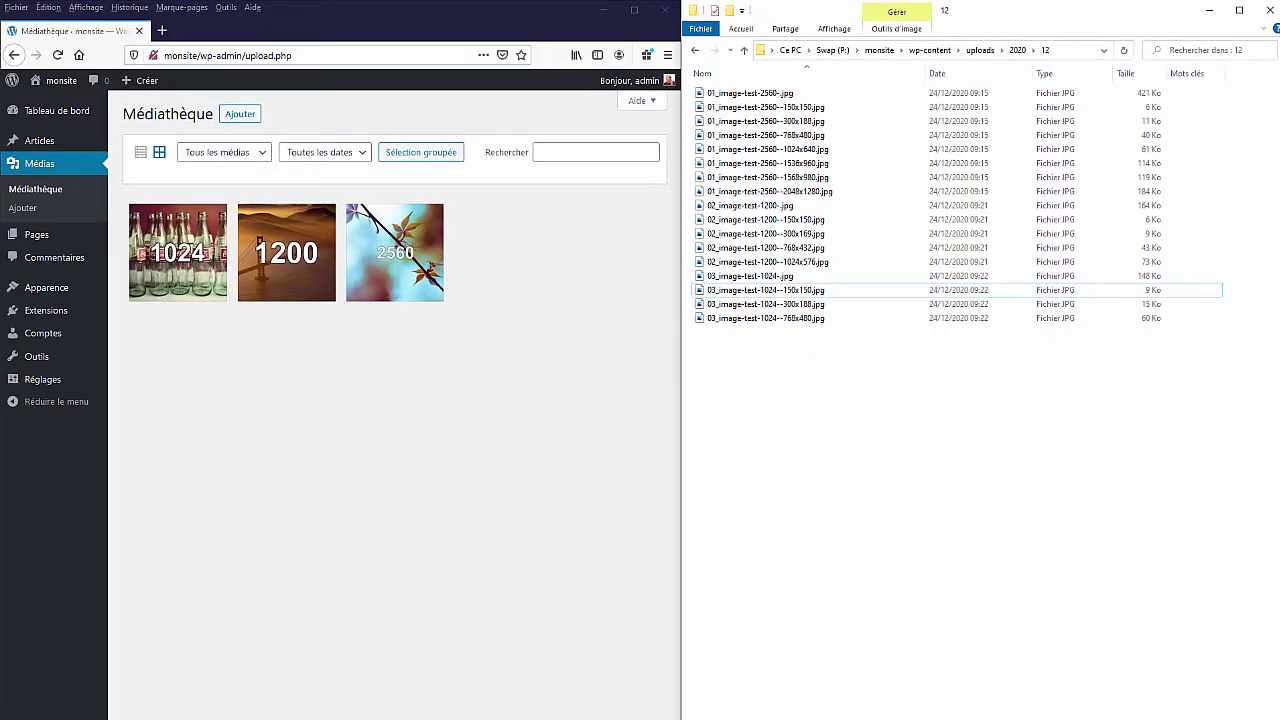
- Upload the 900 test image to the media library, select its three resized copies and check the original file's dimensions
left_click_drag(1209, 334, 543, 323)
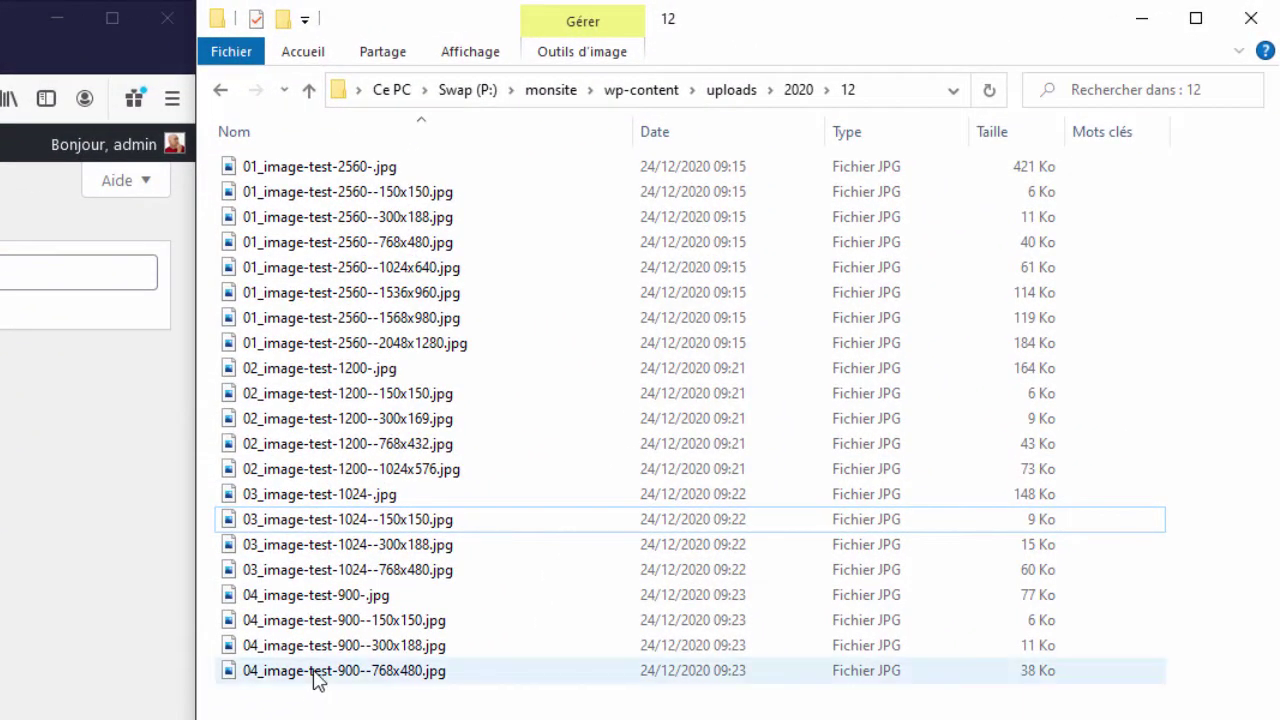
left_click(318, 678)
left_click(320, 646, "ctrl")
left_click(337, 623, "ctrl")
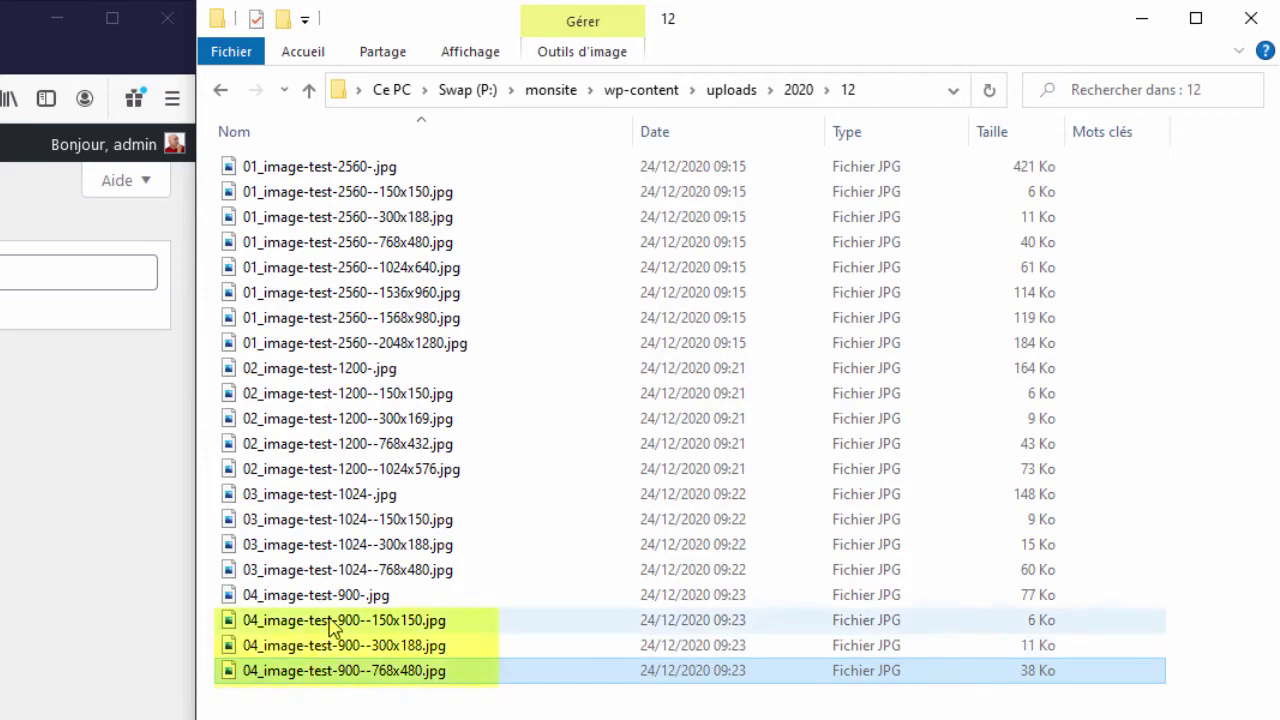
left_click(333, 623, "shift")
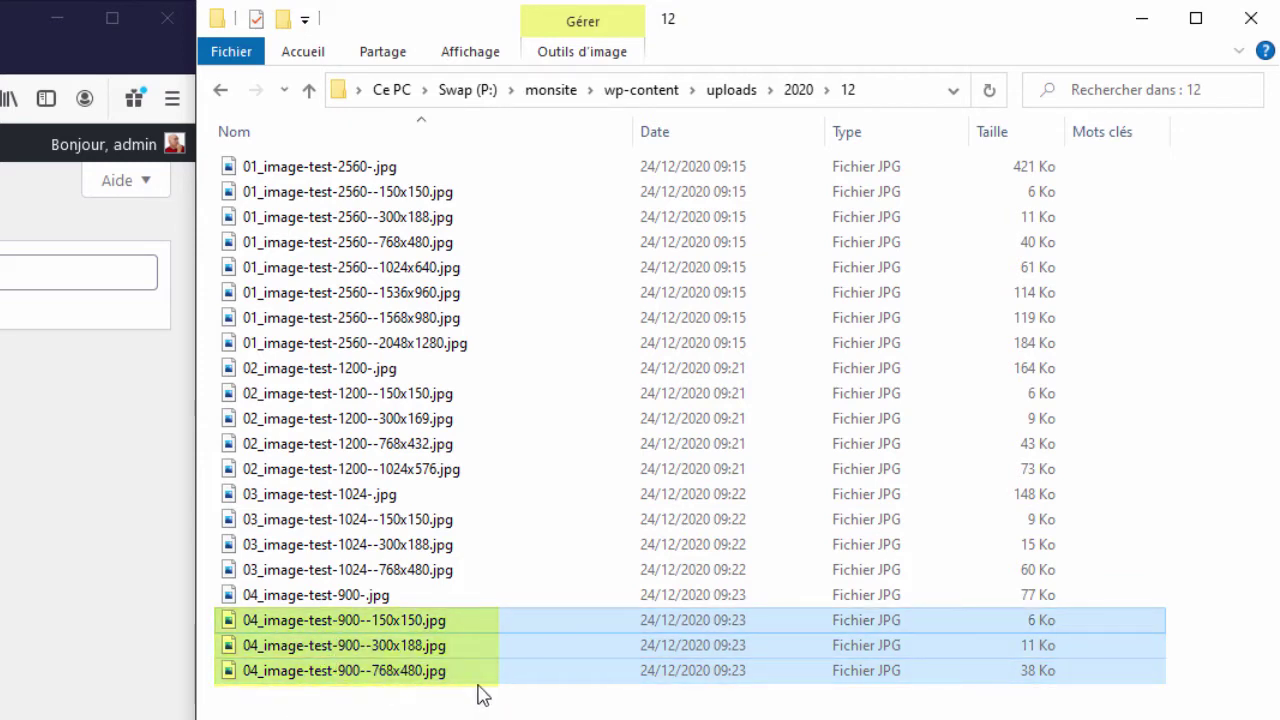
left_click(310, 598, "ctrl")
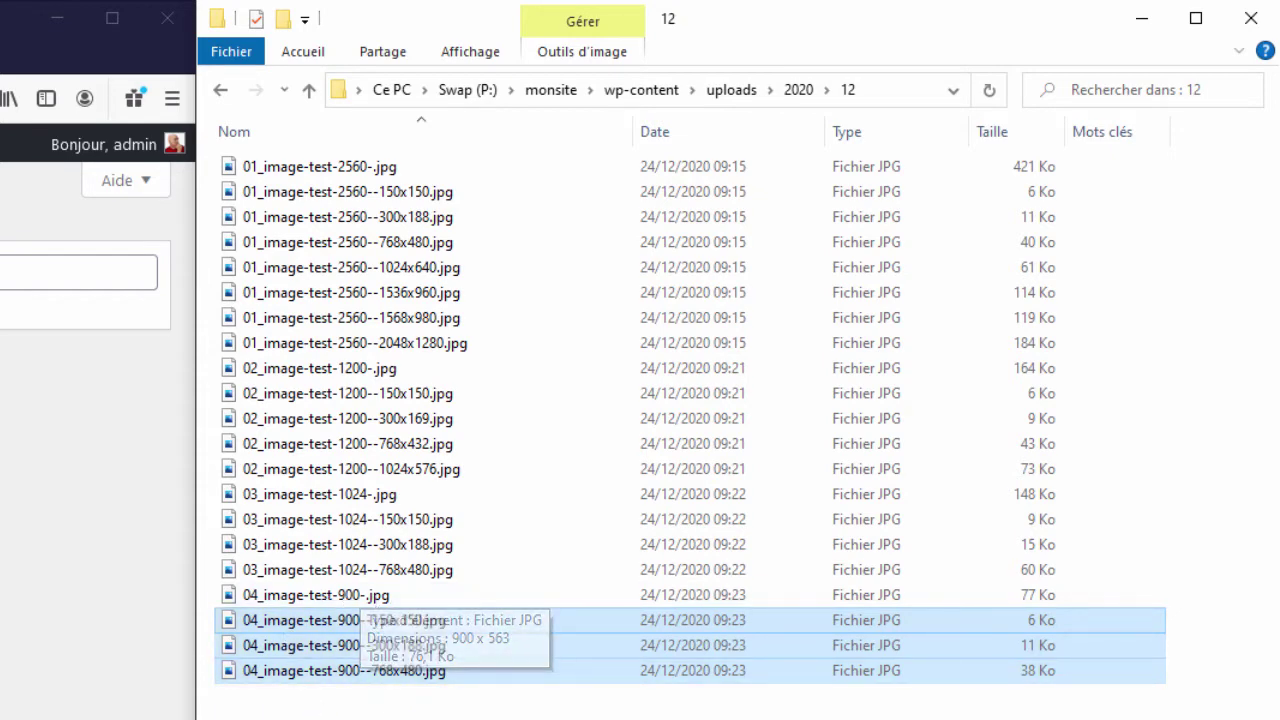
- Upload the 500 test image to the media library and select its 150x150 and 300x188 copies in the uploads folder
left_click(440, 704)
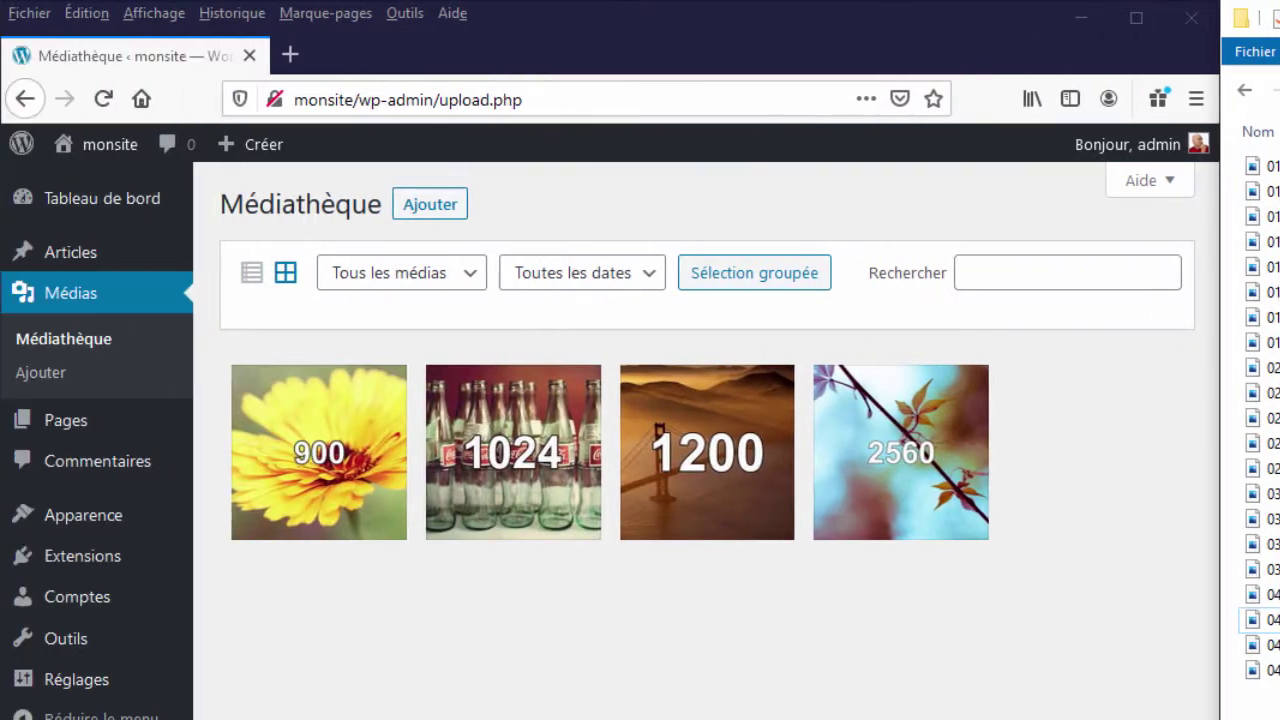
left_click_drag(1262, 620, 590, 600)
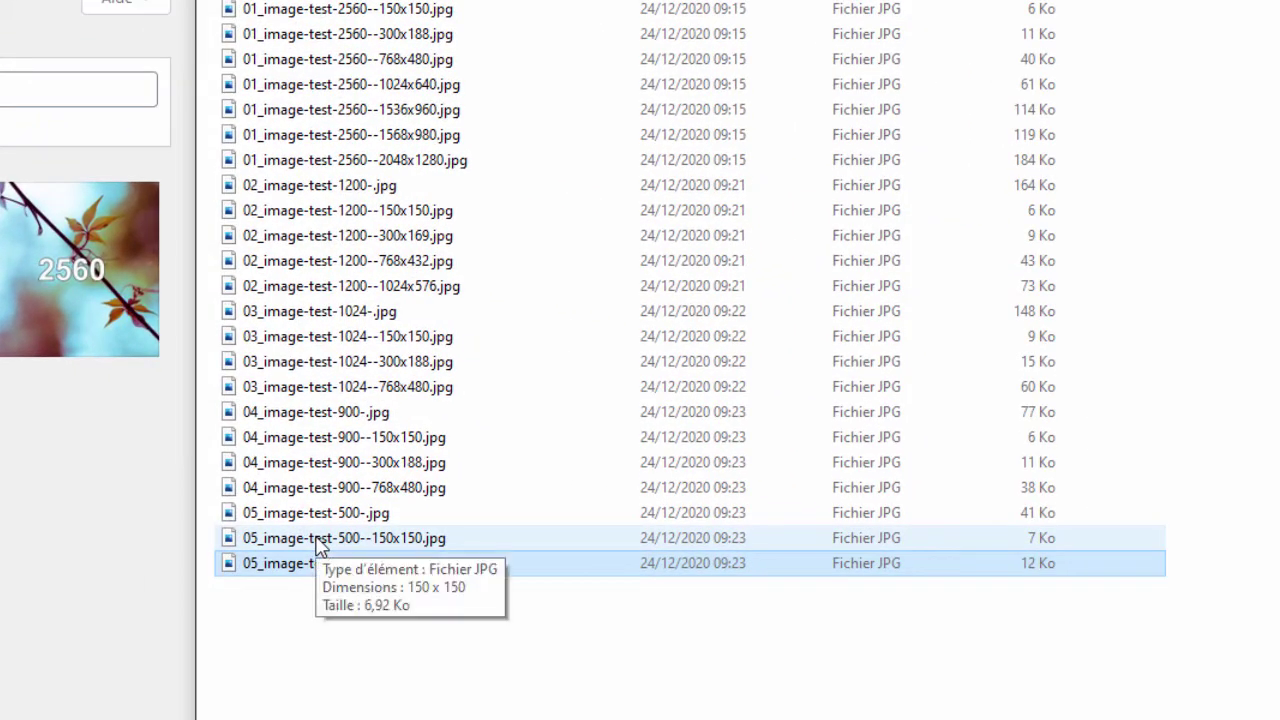
left_click(318, 540, "shift")
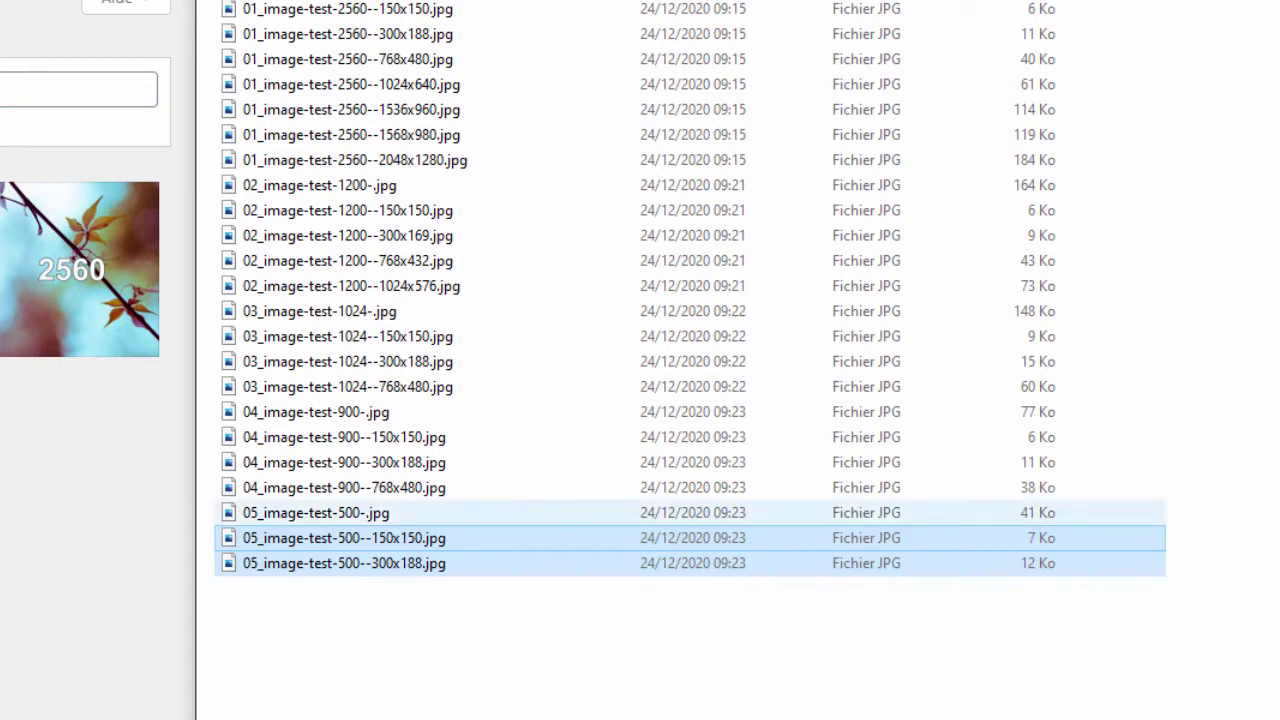
left_click(429, 694)
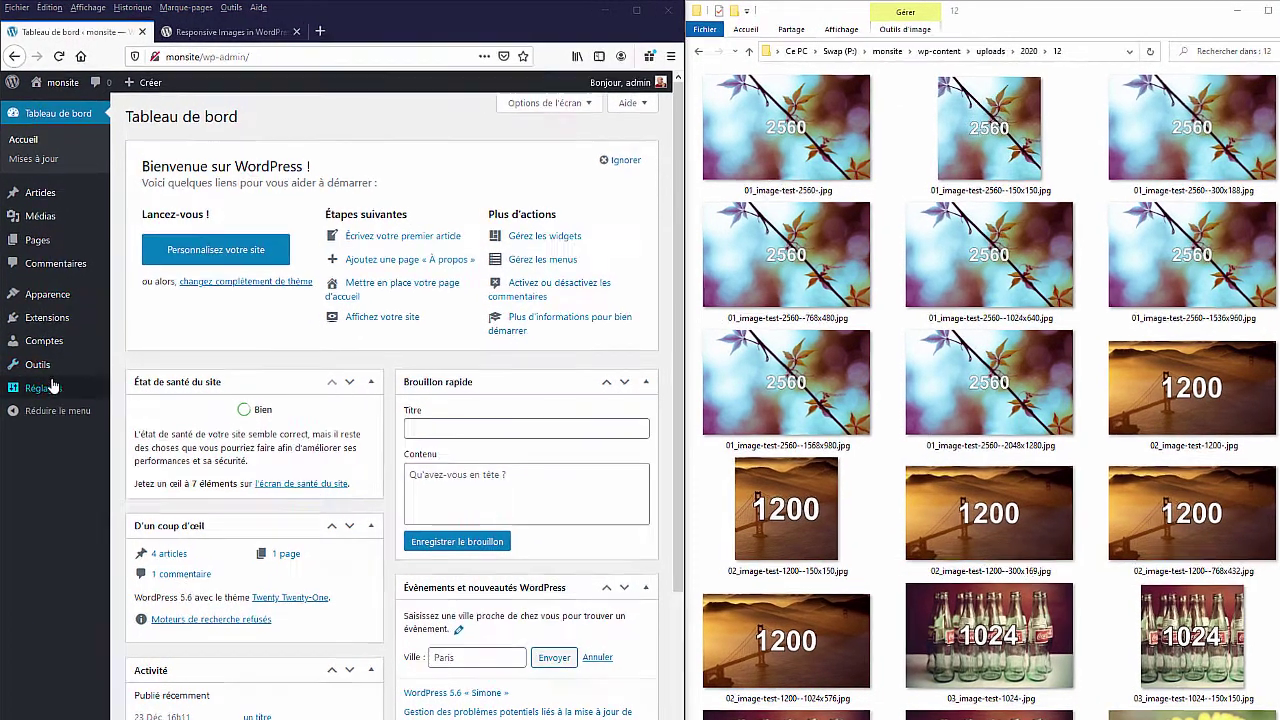
- Open the WordPress media settings to review the thumbnail, medium and large image sizes
mouse_move(14, 379)
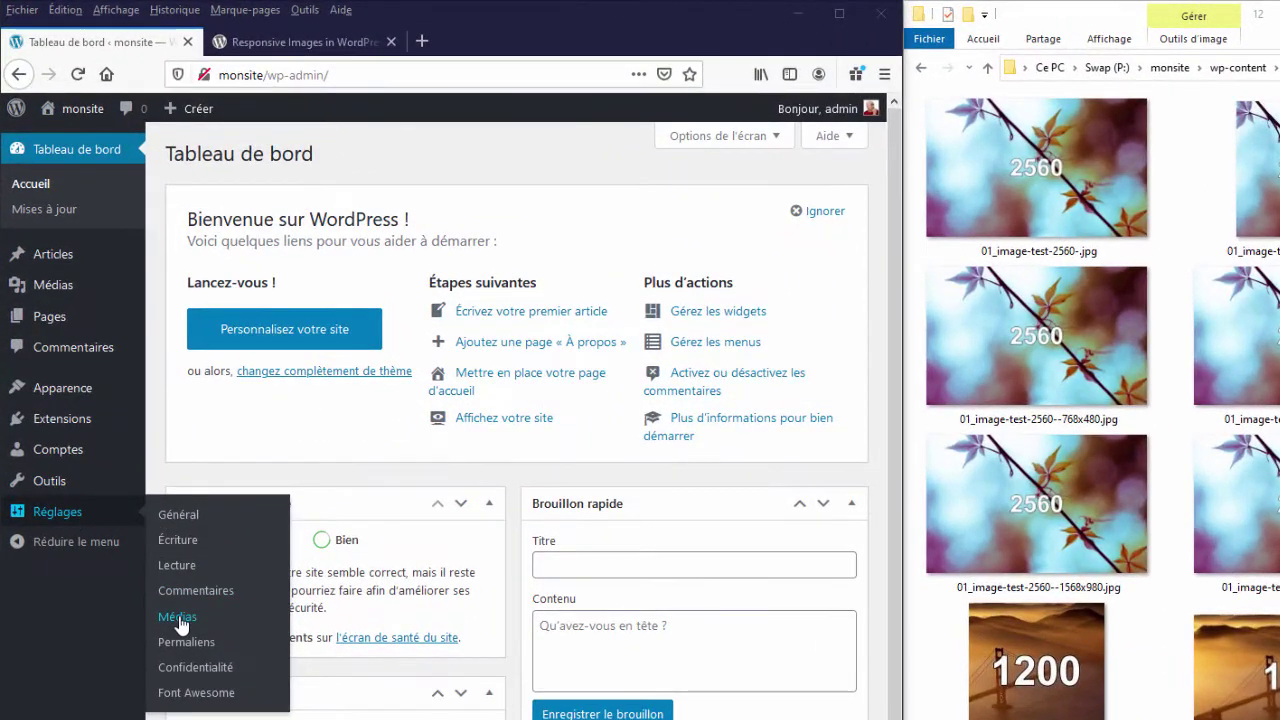
left_click(177, 616)
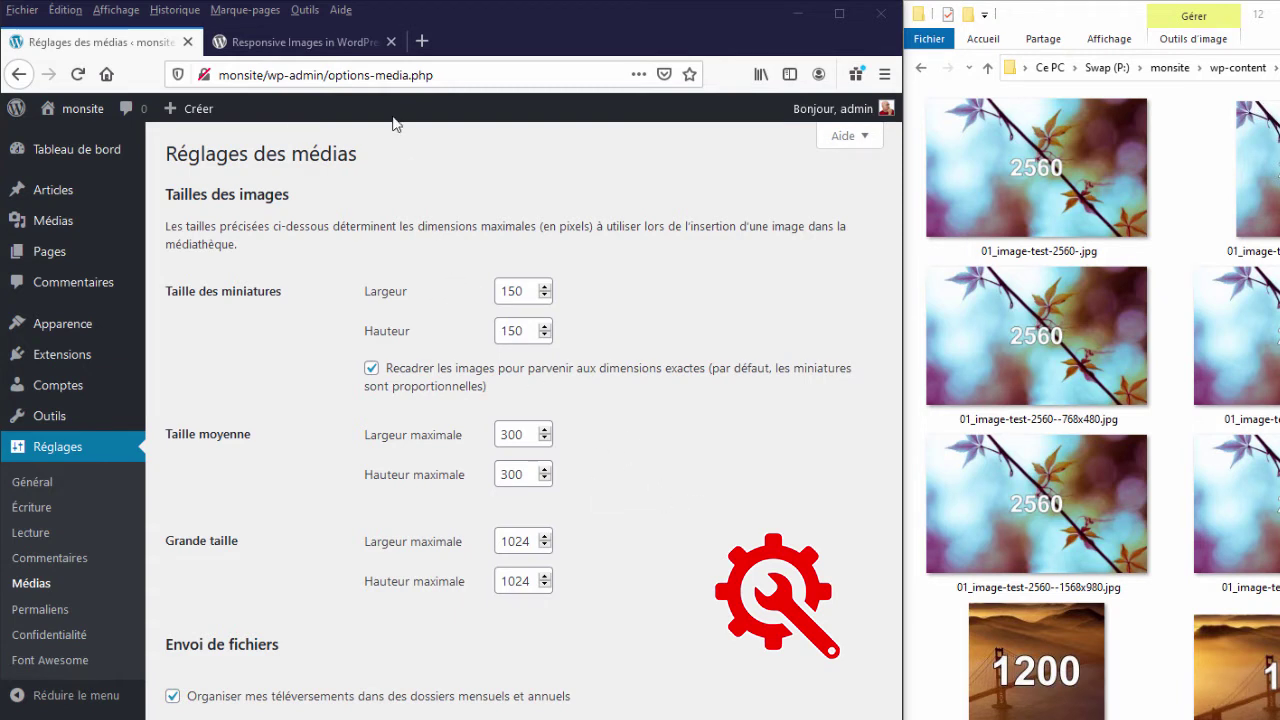
- Highlight the default medium_large width in the Responsive Images article's section on the new default image size, and return to the media settings
left_click(295, 47)
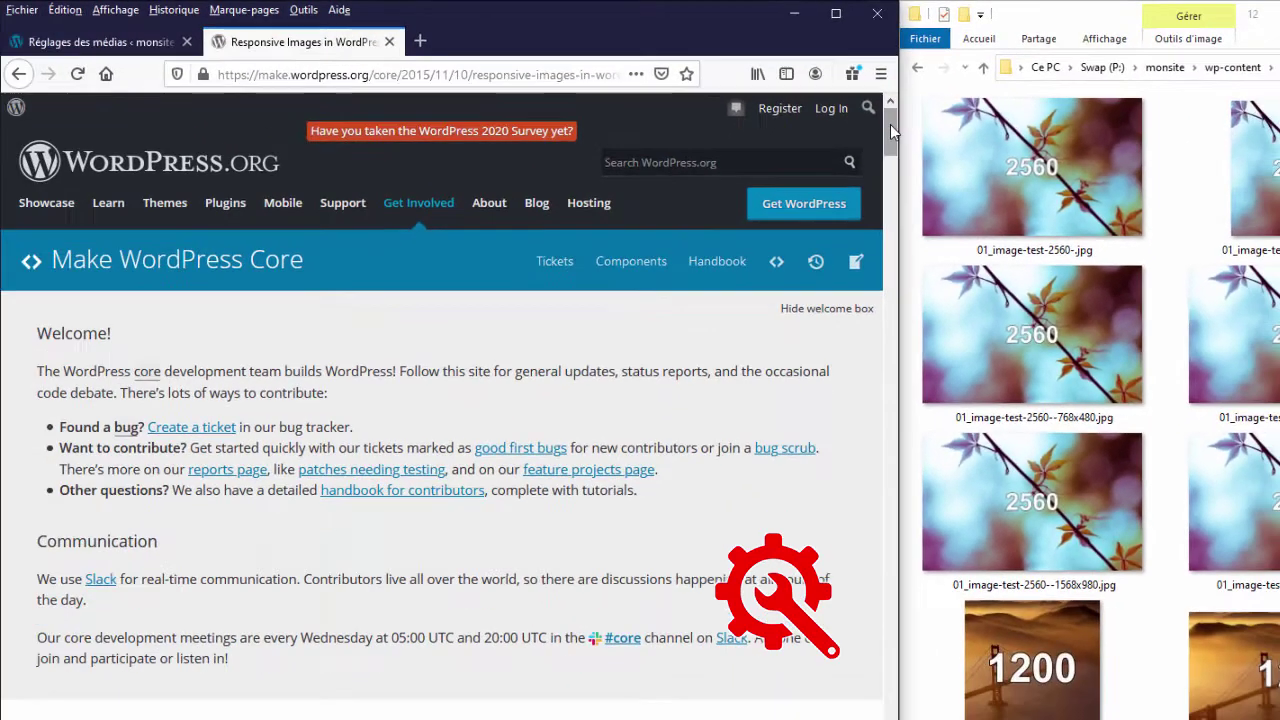
left_click_drag(890, 124, 863, 203)
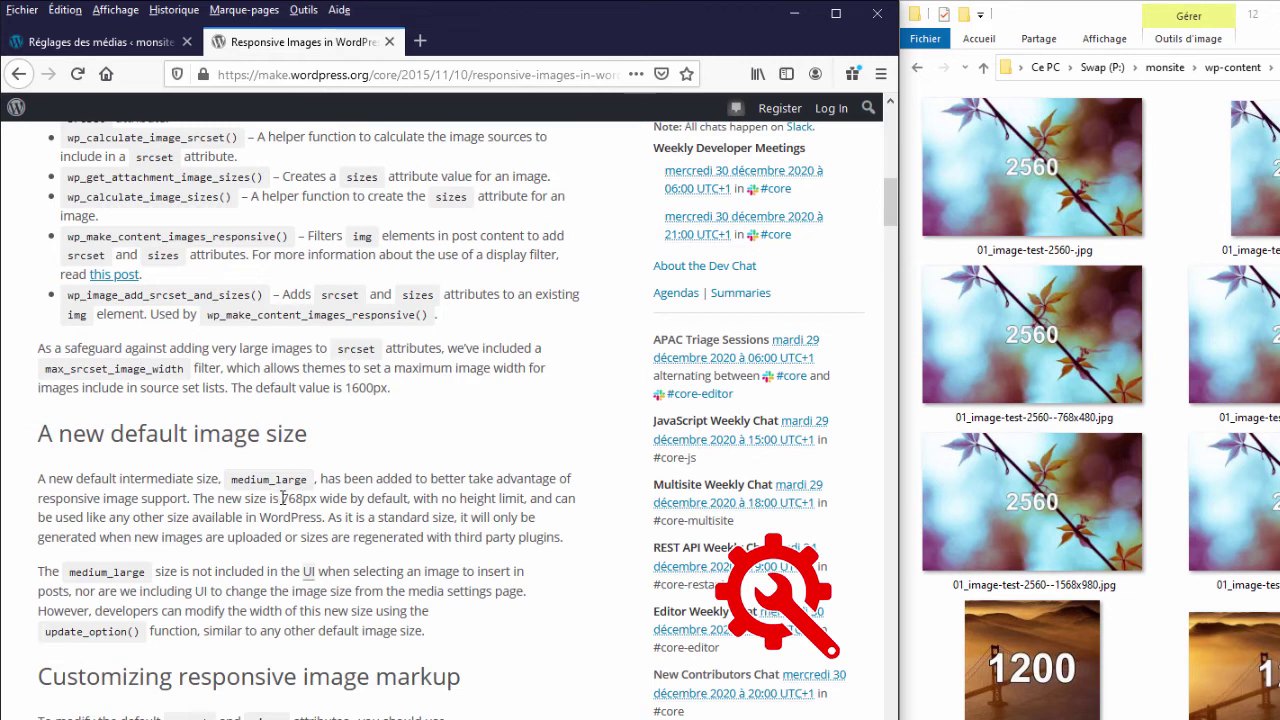
left_click_drag(282, 497, 334, 495)
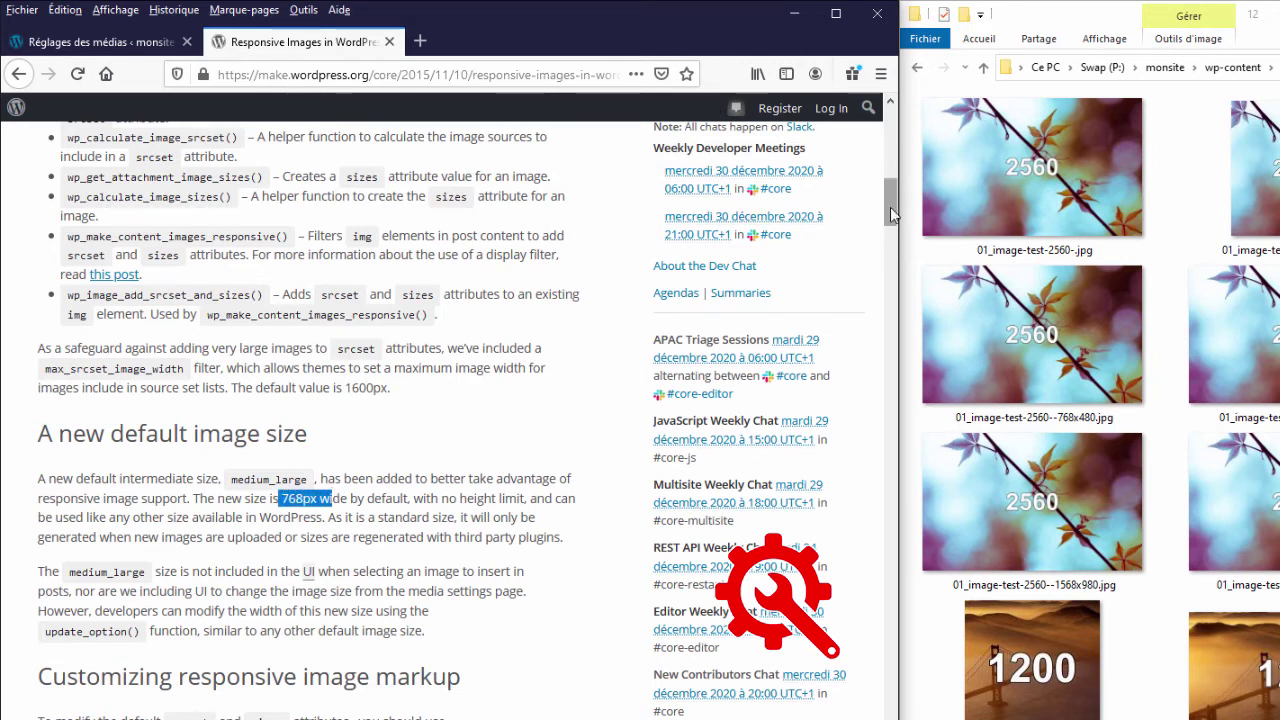
left_click_drag(890, 208, 898, 120)
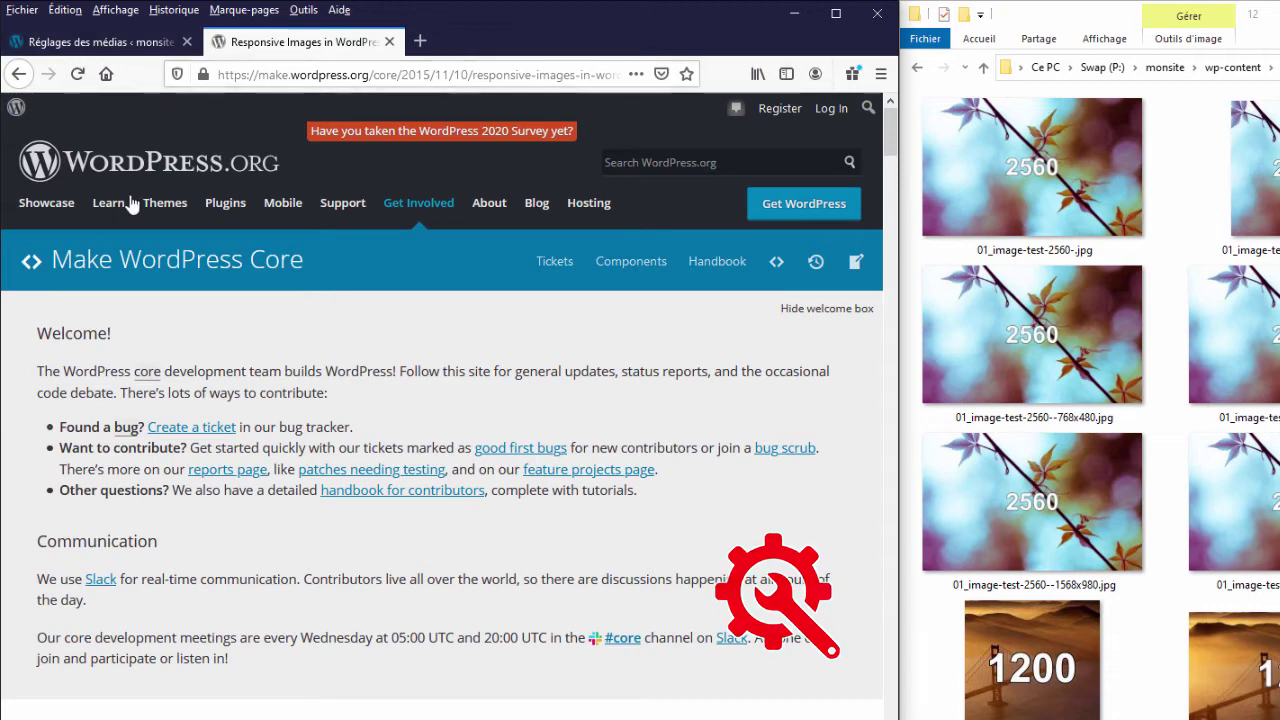
left_click(106, 45)
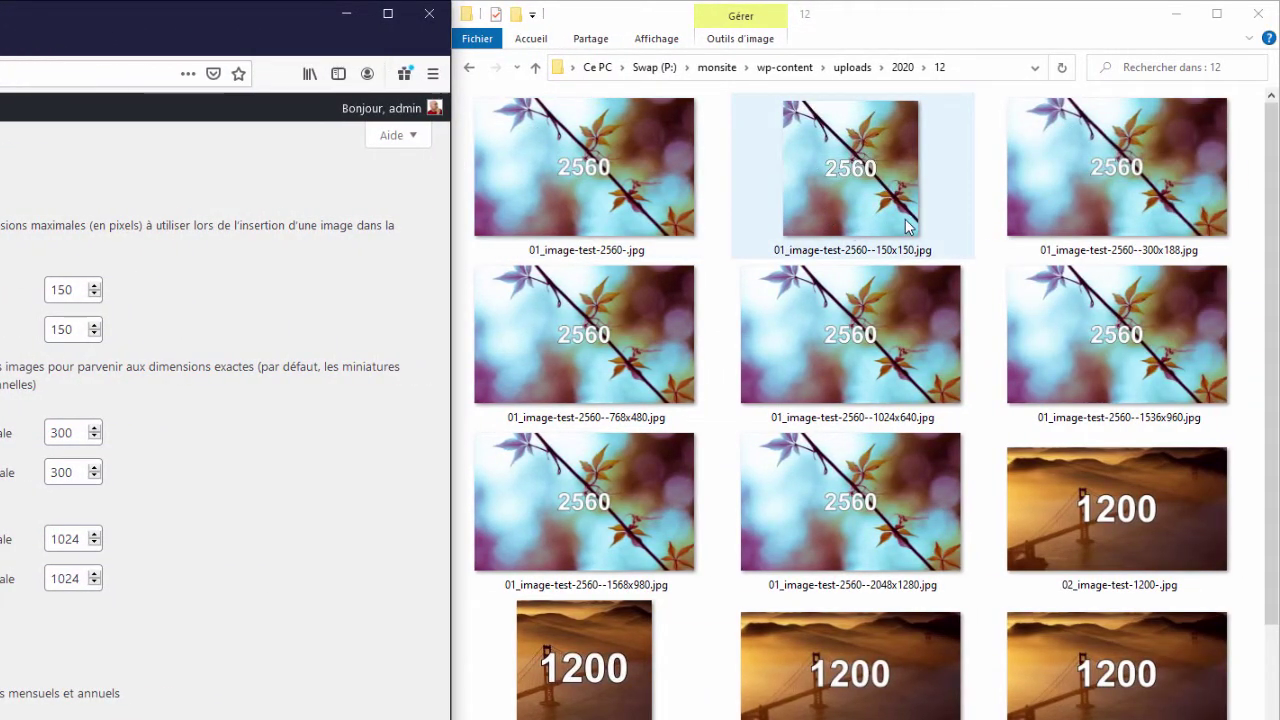
- Compare the media settings with the 2560 image's 150x150, 300x188, 1024x640 and 768x480 versions, selecting each in turn
left_click(908, 226)
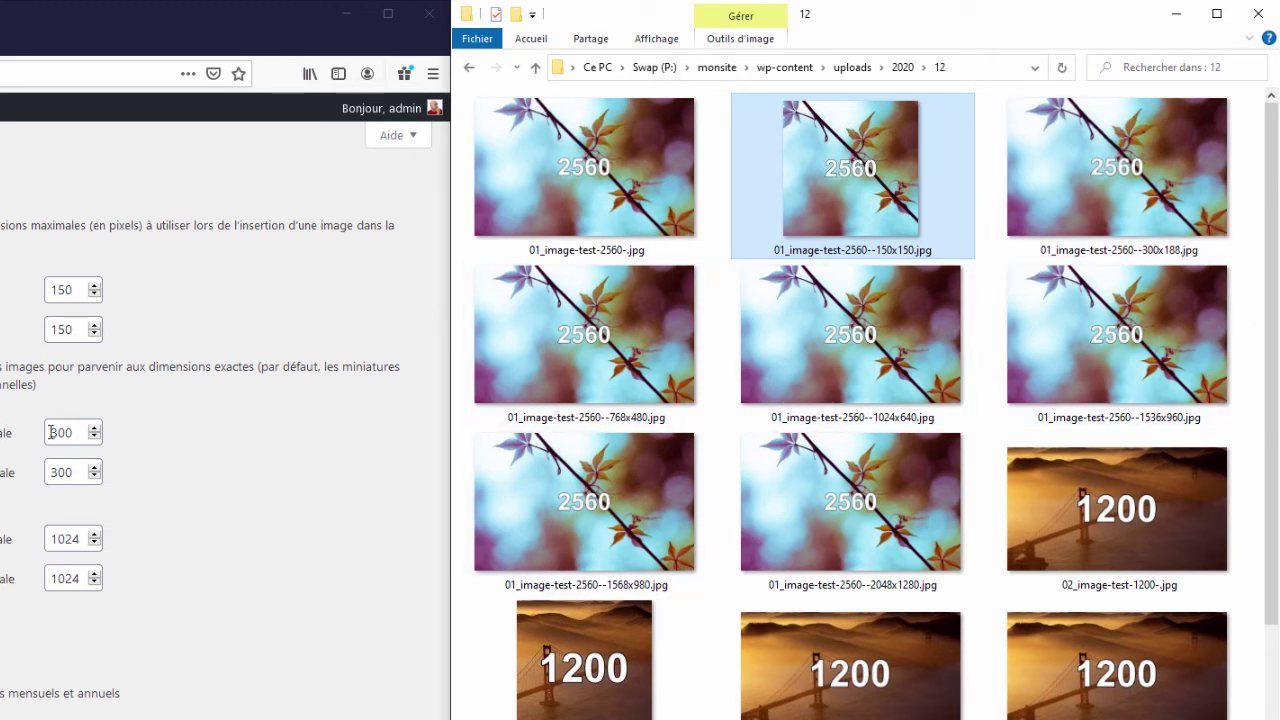
left_click(1145, 207)
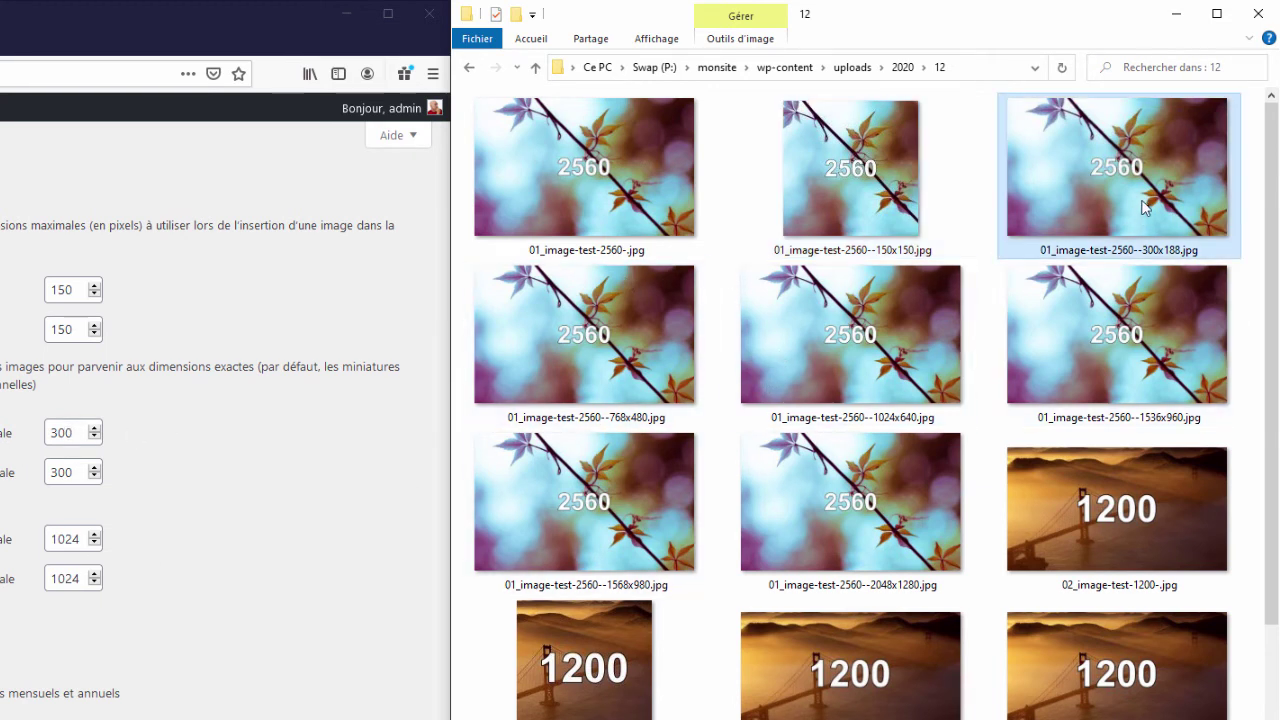
mouse_move(1222, 239)
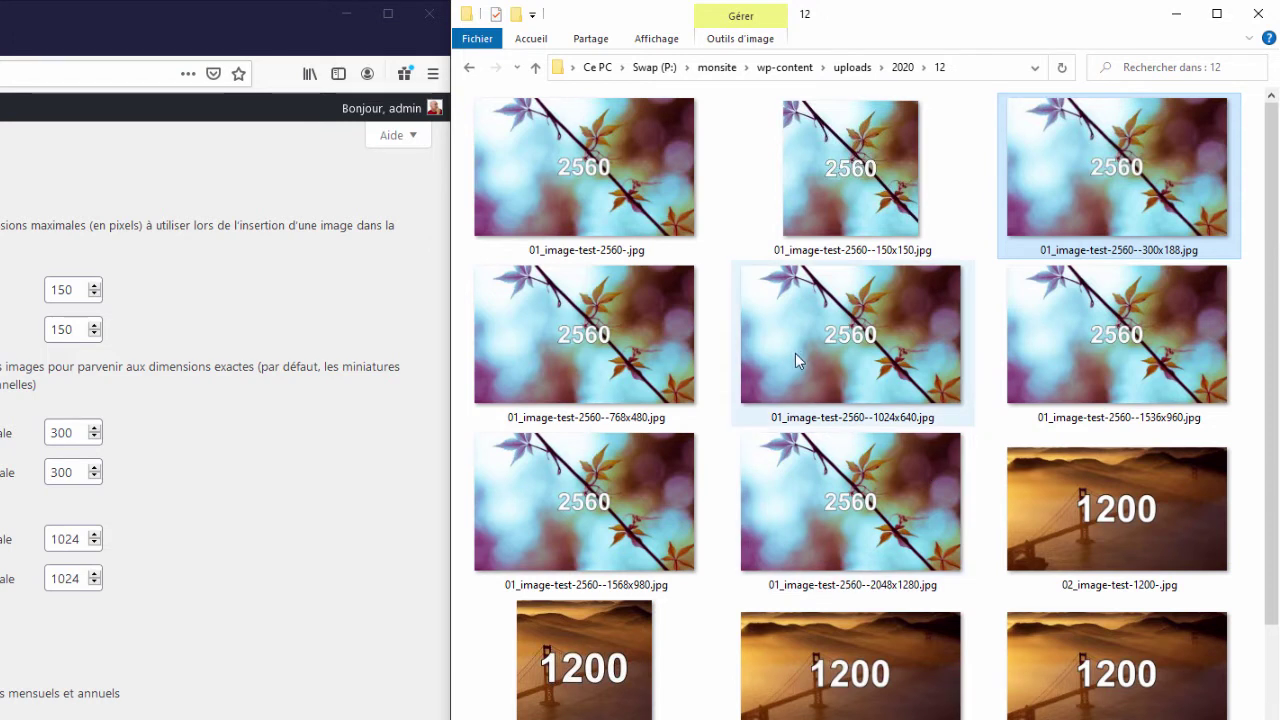
left_click(842, 346)
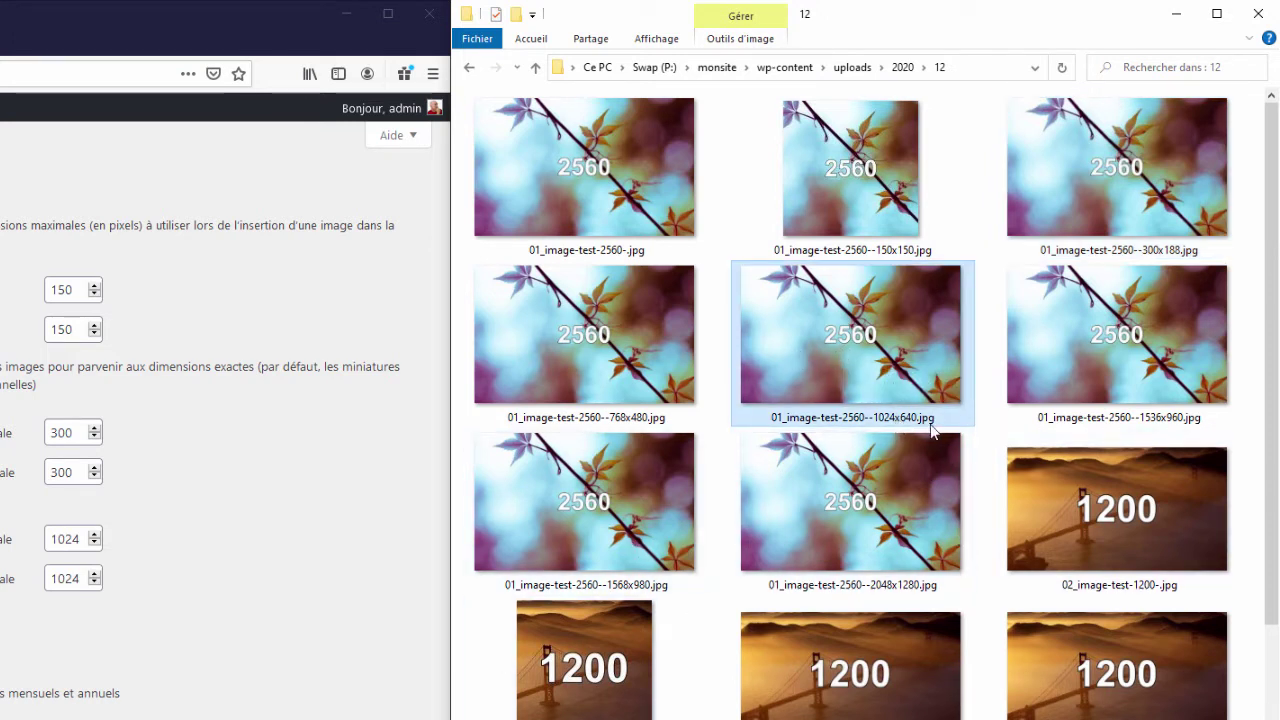
mouse_move(924, 426)
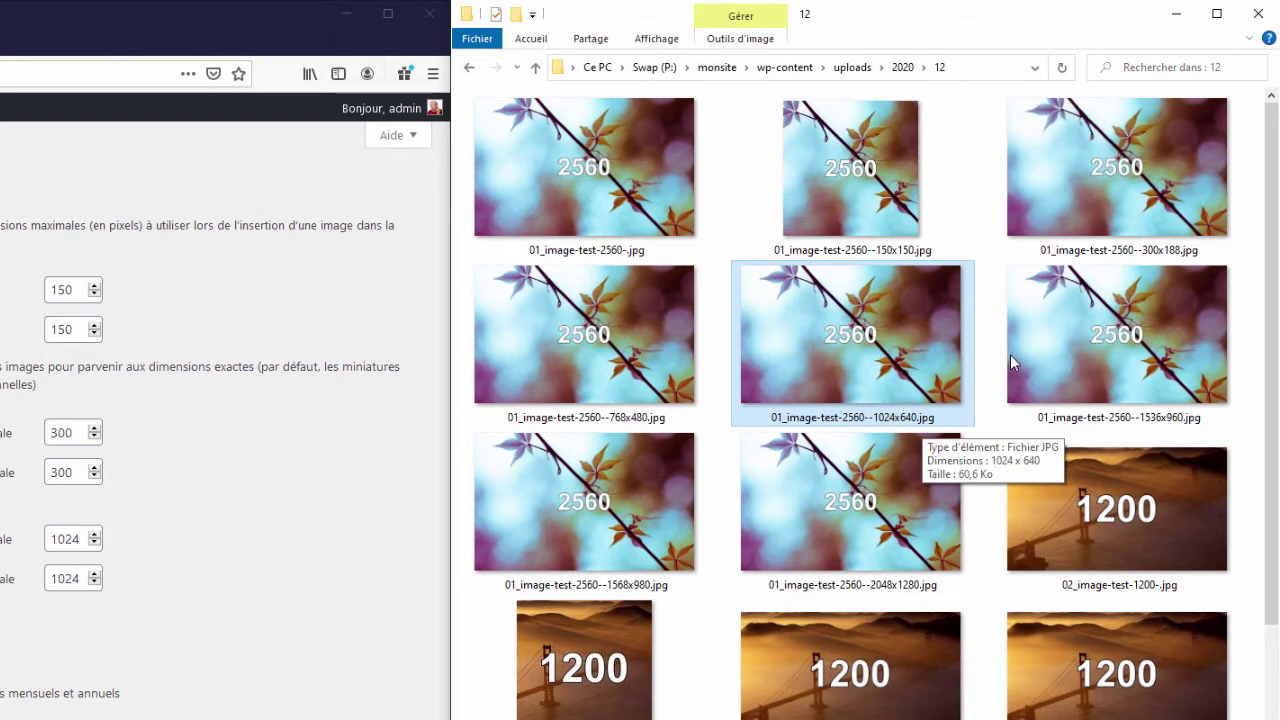
left_click(500, 330)
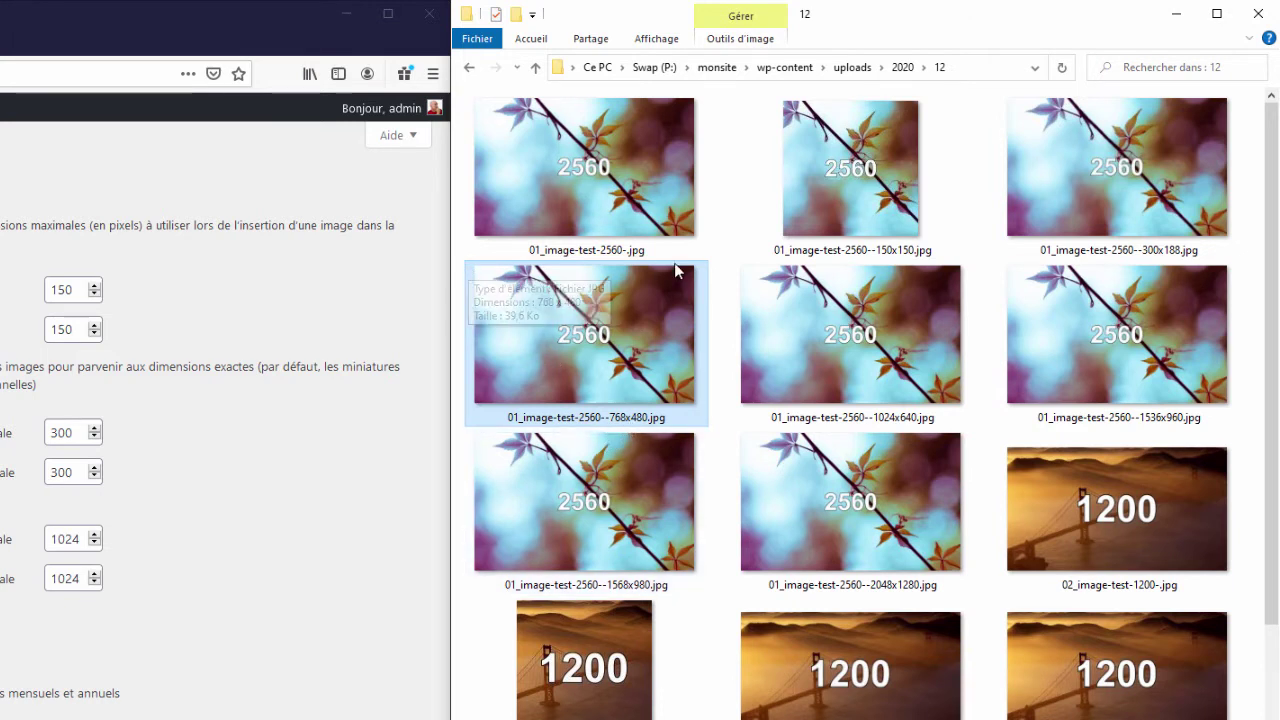
mouse_move(698, 275)
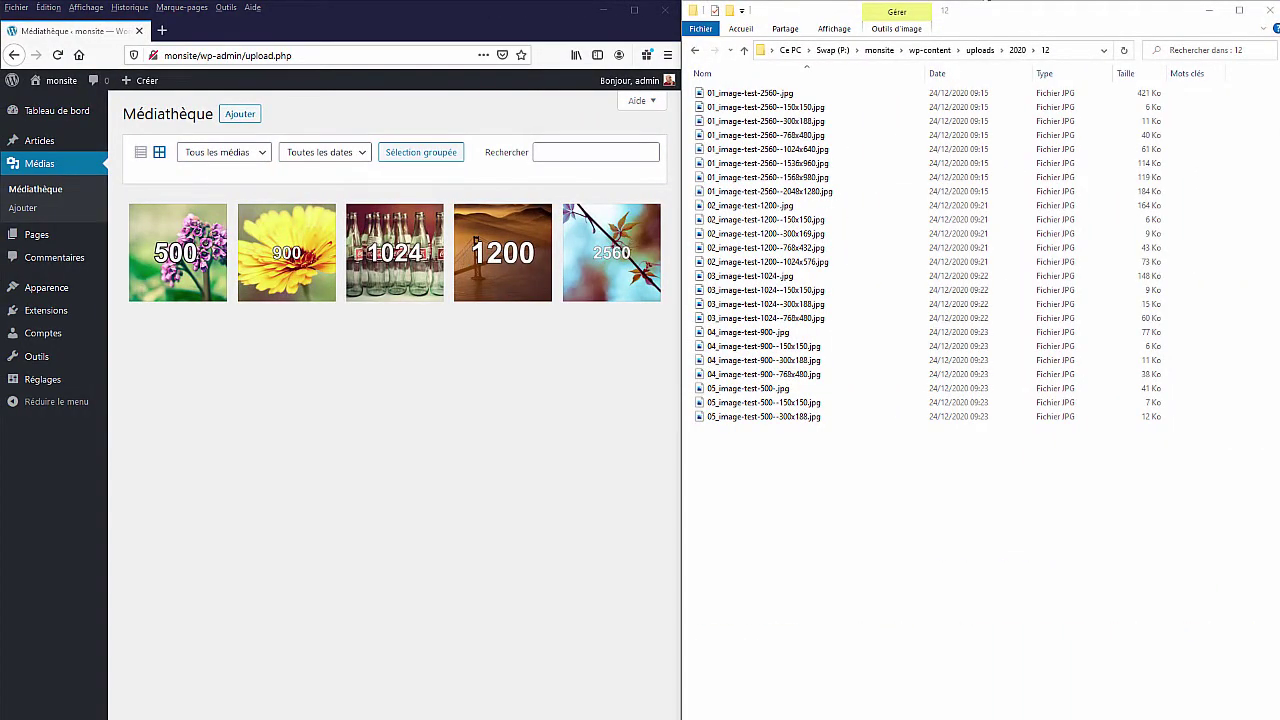
- Bring the source folder window back into view and upload 06_image-test--portrait----.jpg to the media library
left_click_drag(1279, 112, 1211, 18)
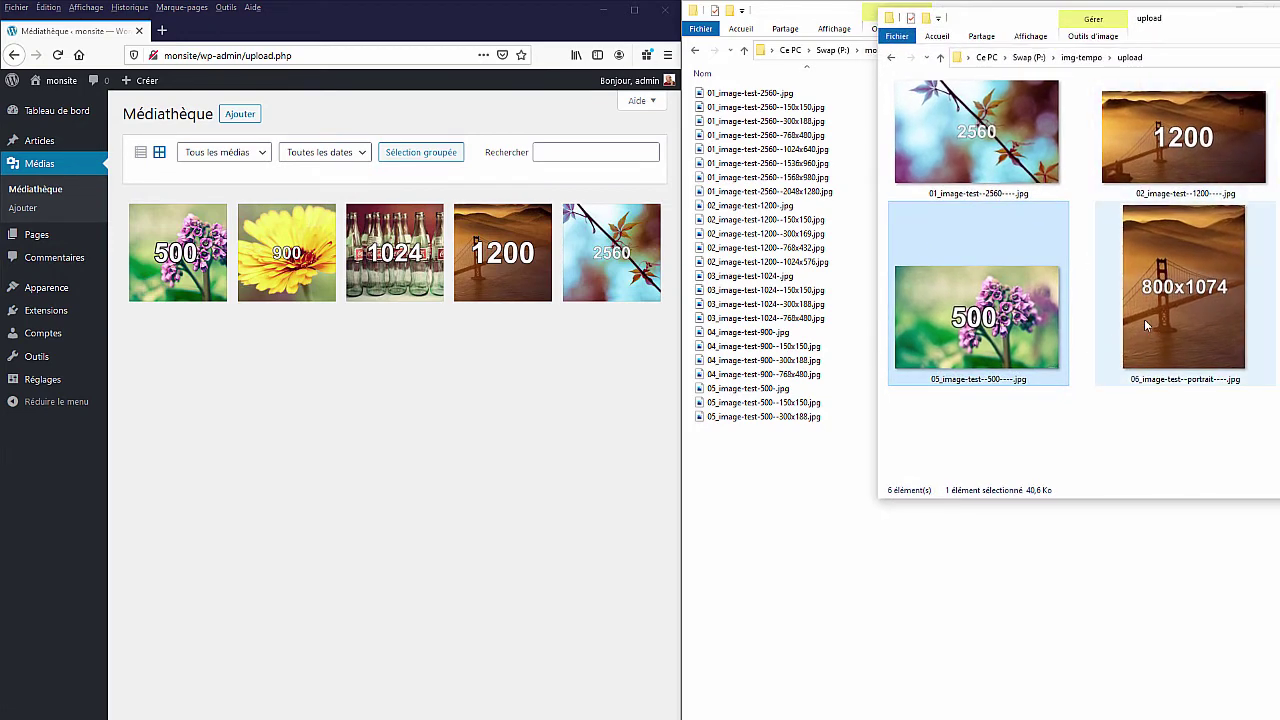
mouse_move(1146, 318)
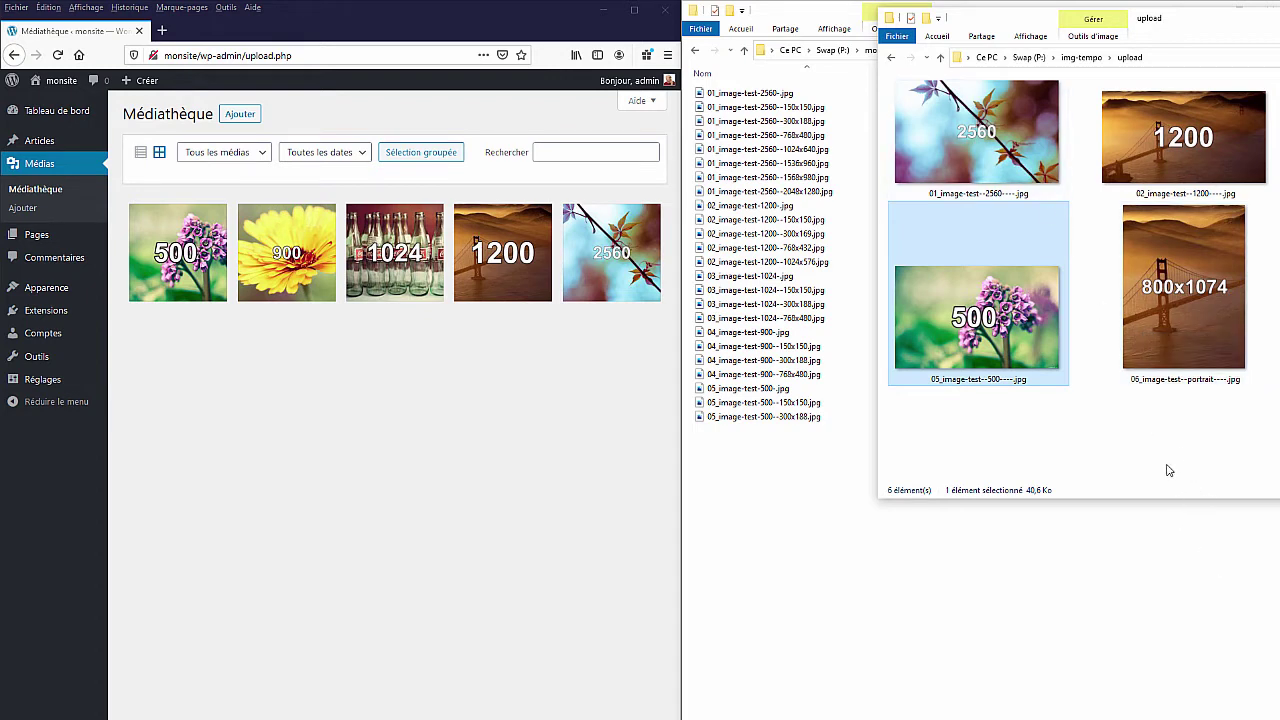
mouse_move(1194, 298)
left_click_drag(1194, 290, 311, 444)
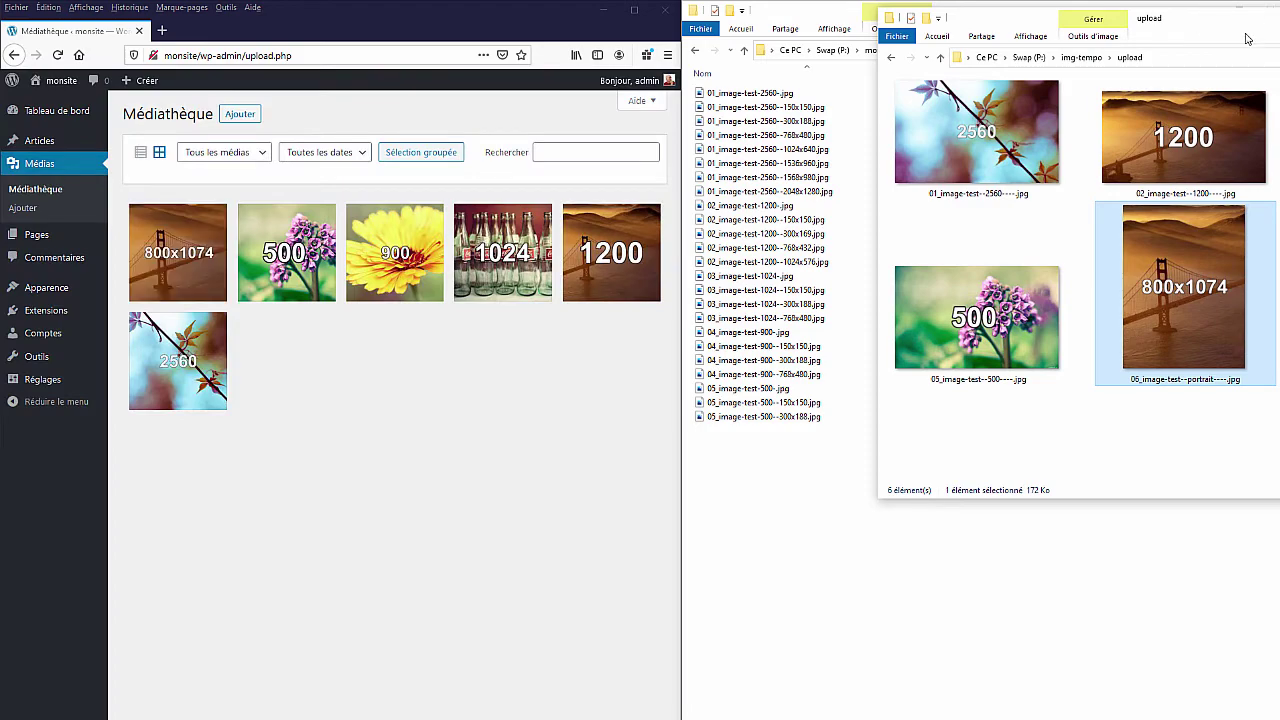
- Show the uploads folder at full size and select the original 06_image-test-portrait-.jpg to examine it beside its resized copies
left_click(1246, 4)
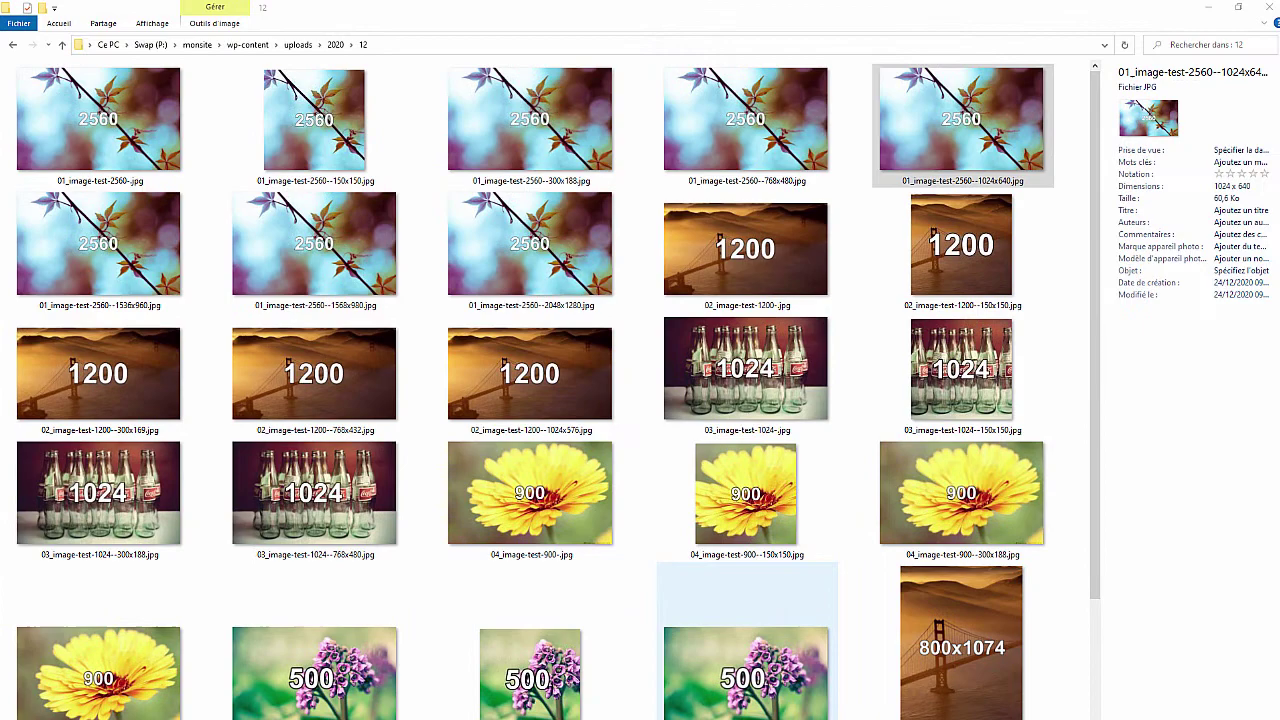
scroll(747, 700, "down", 3)
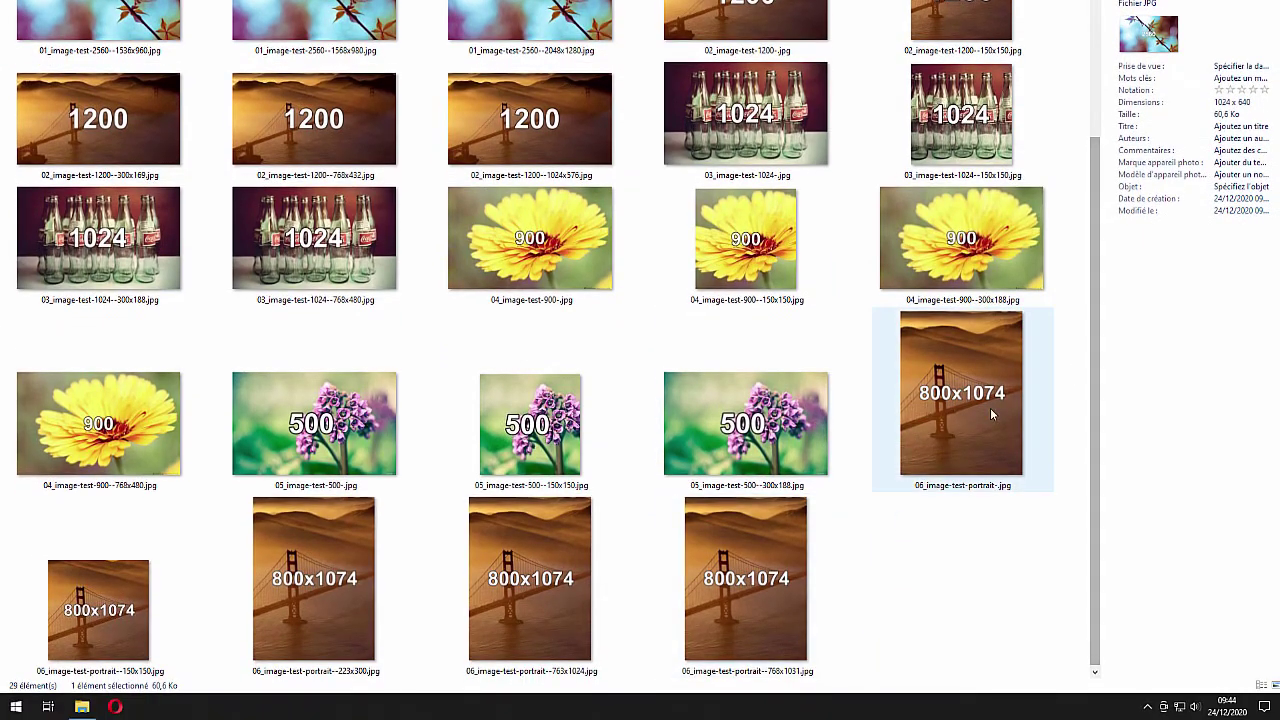
left_click(953, 435)
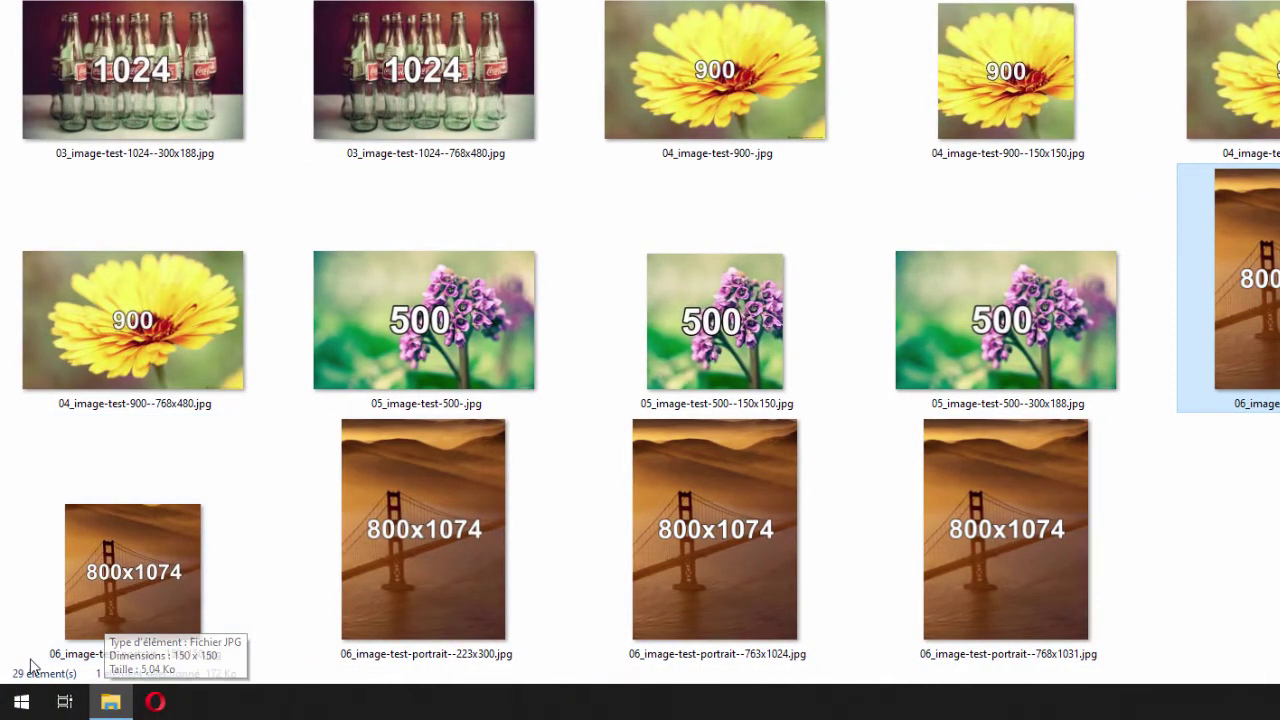
- Select the portrait image's 150x150, 223x300, 763x1024 and 768x1031 versions in turn to examine their dimensions
left_click(112, 550)
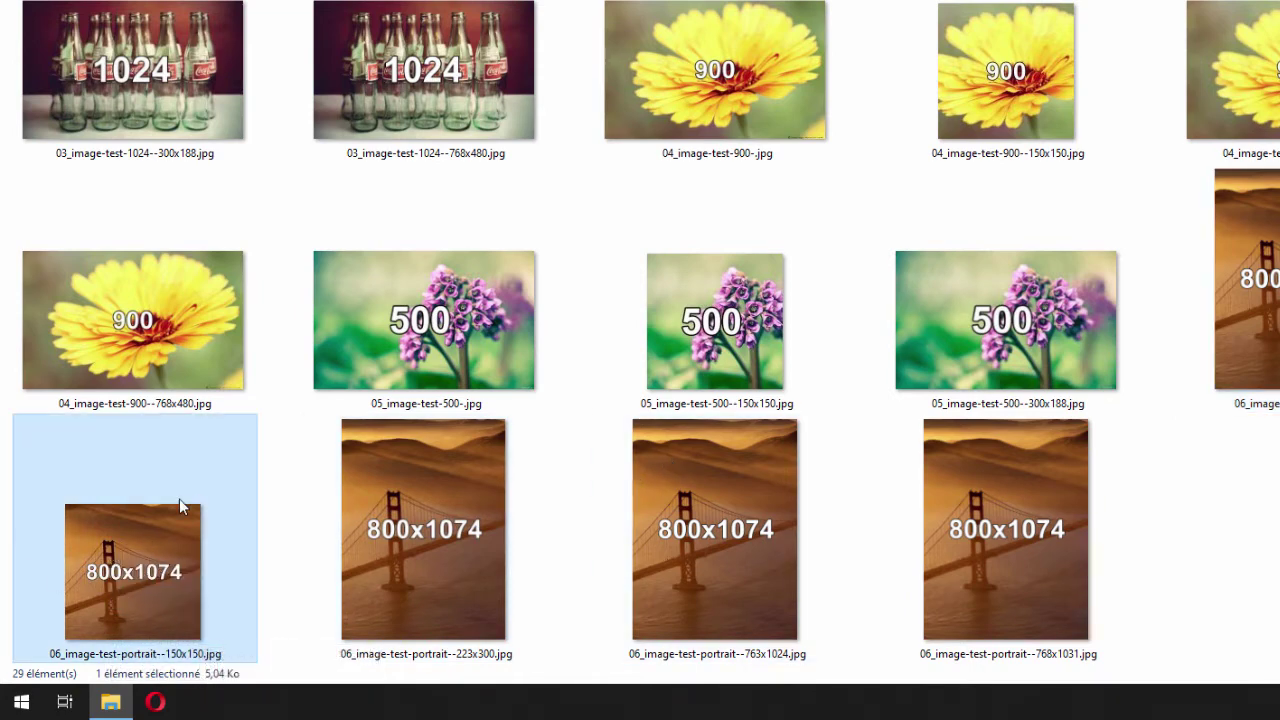
mouse_move(187, 577)
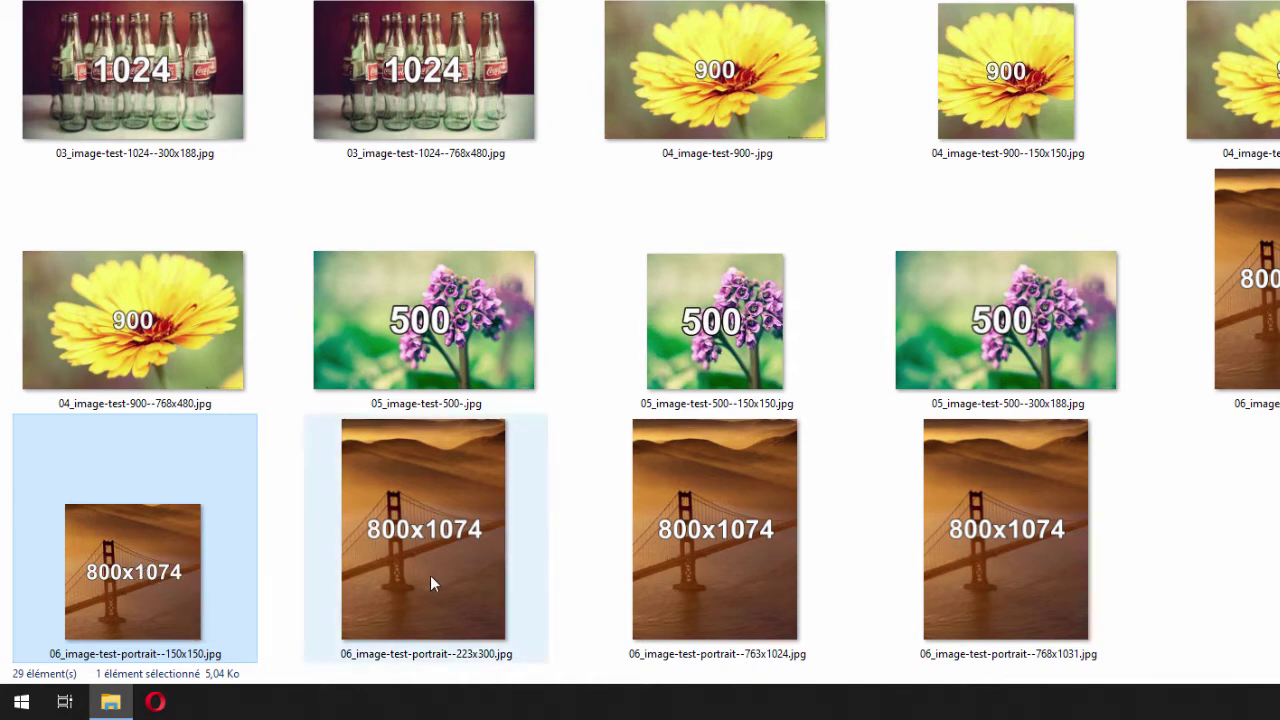
left_click(480, 603)
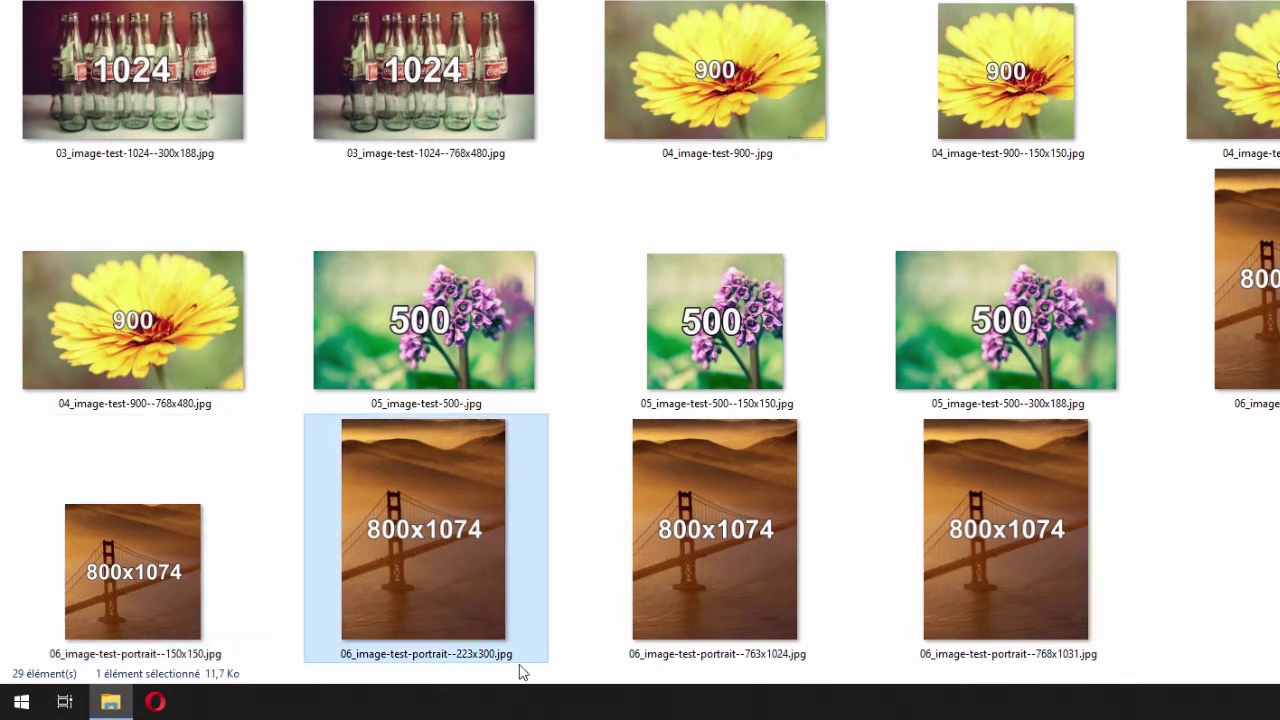
mouse_move(502, 426)
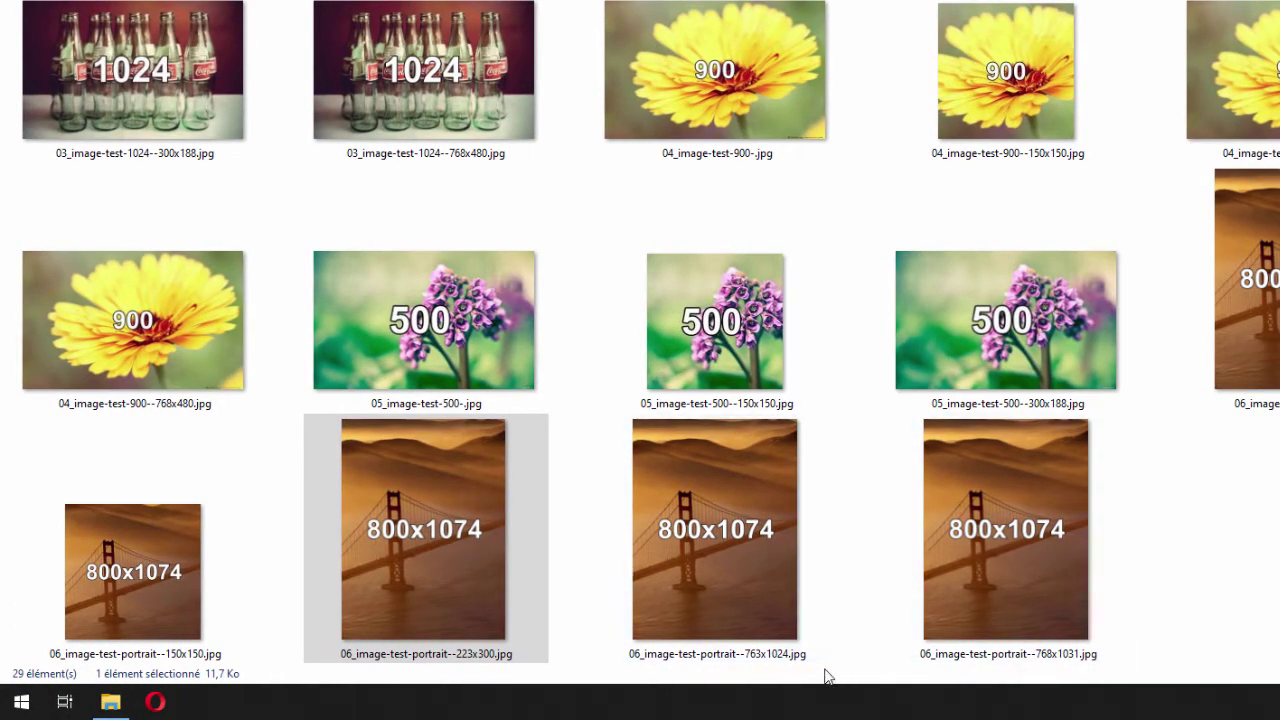
left_click(768, 600)
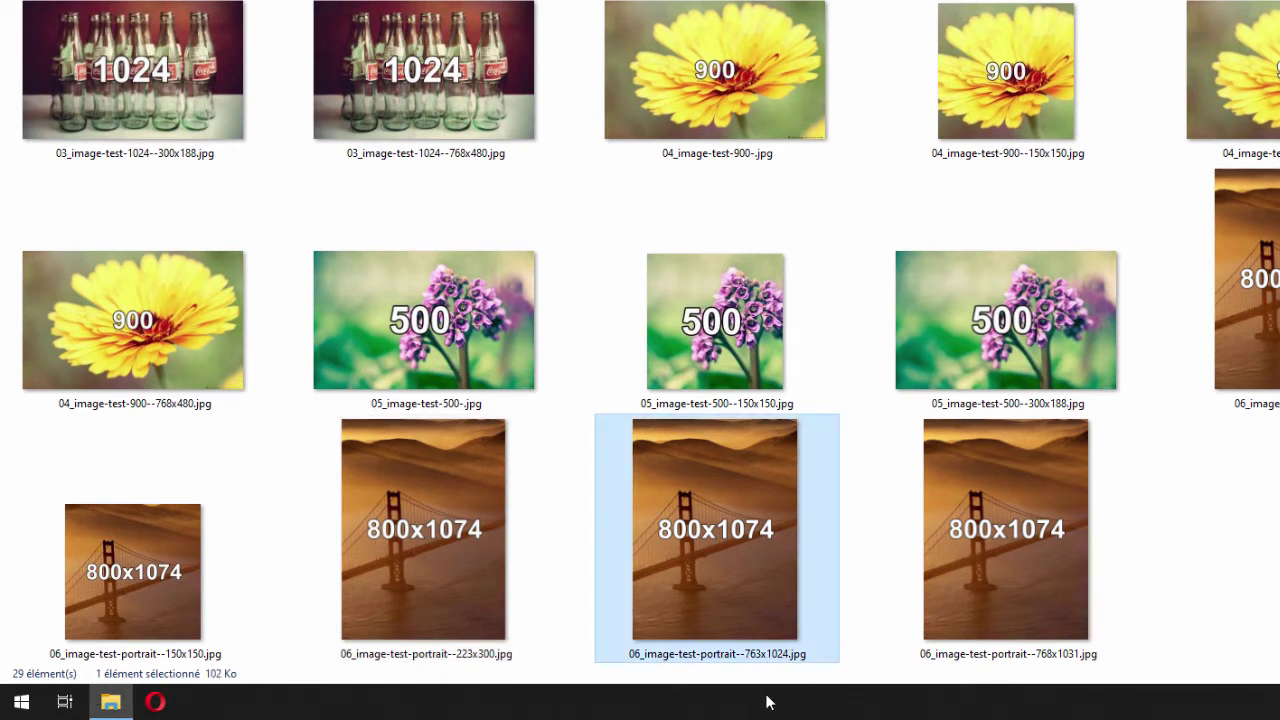
mouse_move(794, 482)
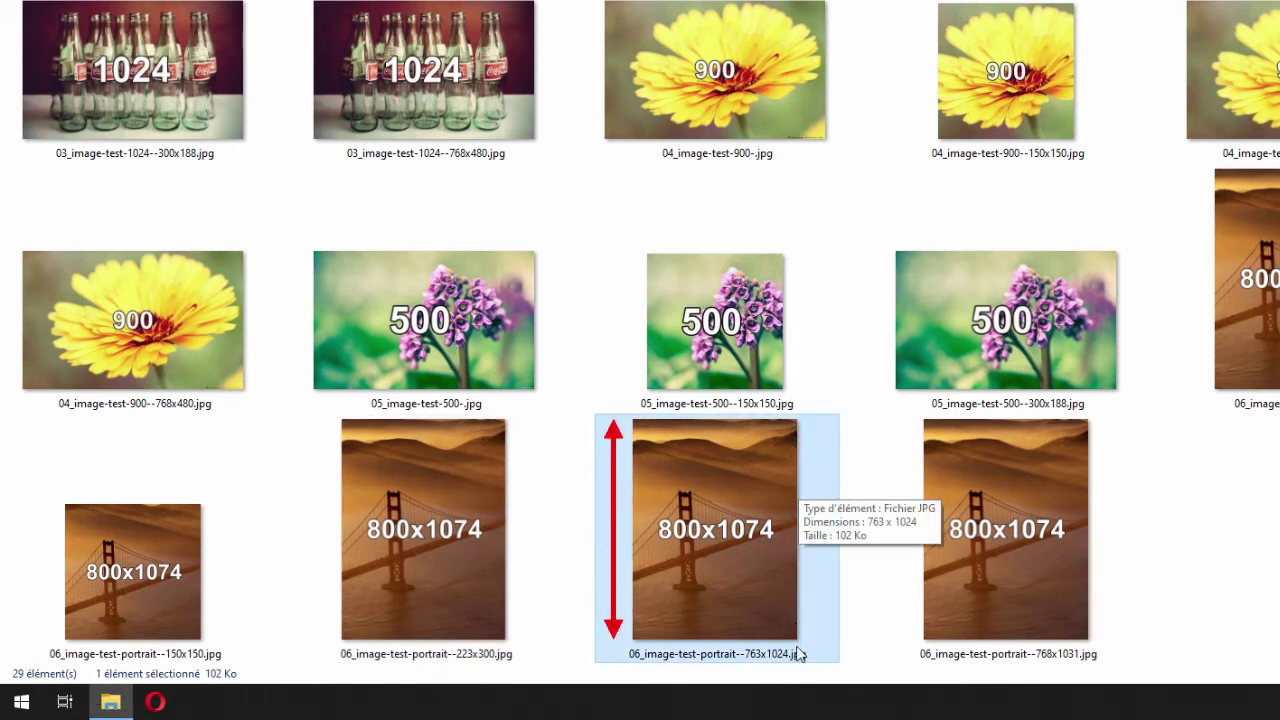
left_click(1003, 576)
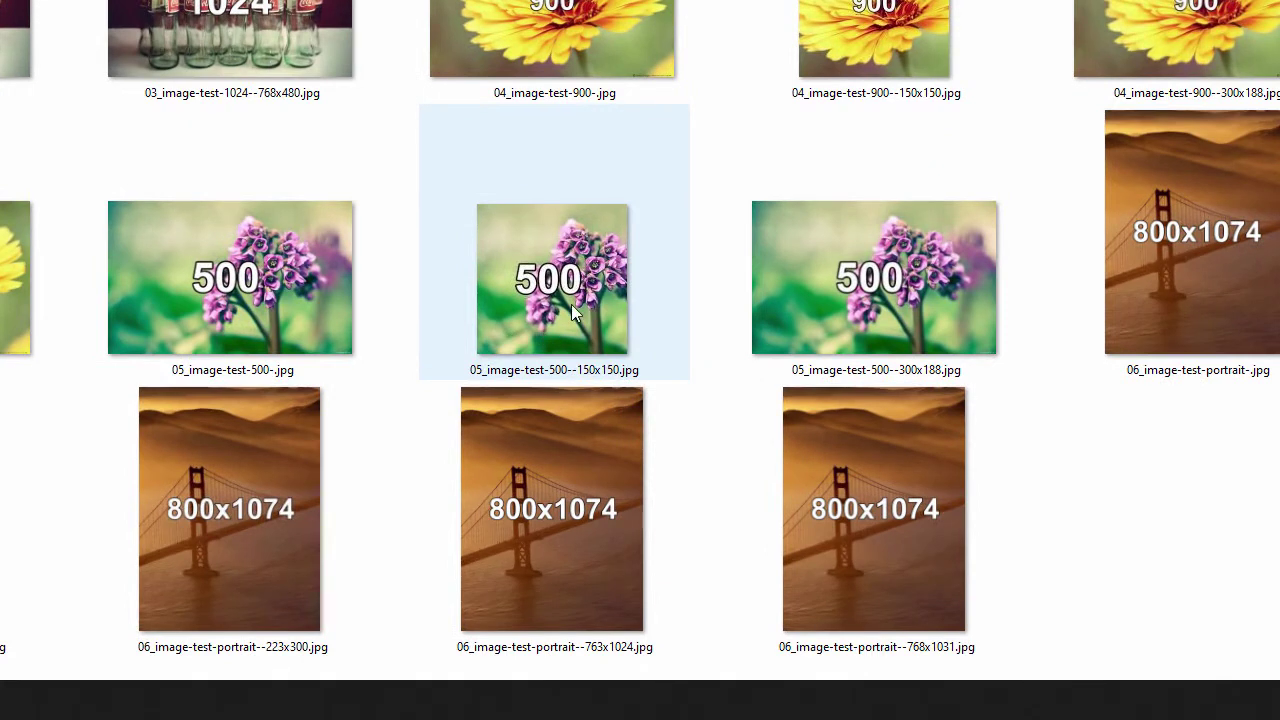
- Open the 500 image's details from the media library, start editing it and apply changes to the thumbnail (Miniature) only
left_click(578, 315)
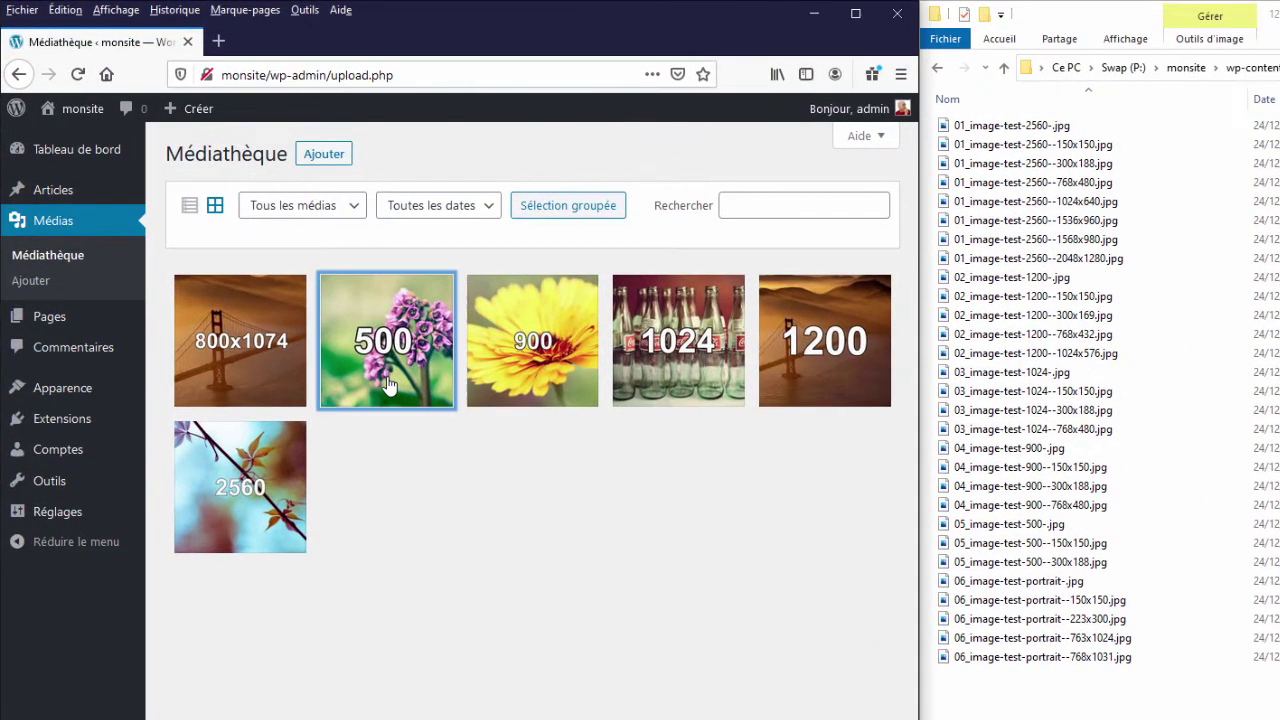
left_click(388, 385)
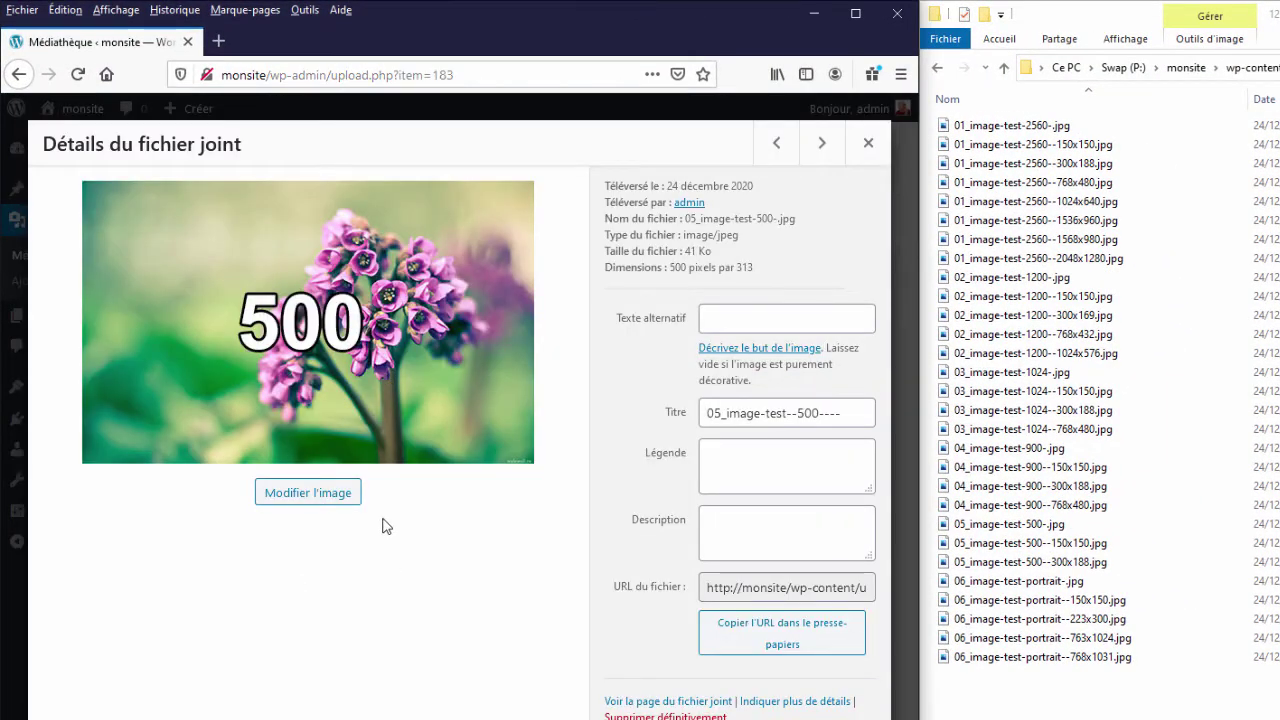
left_click(312, 495)
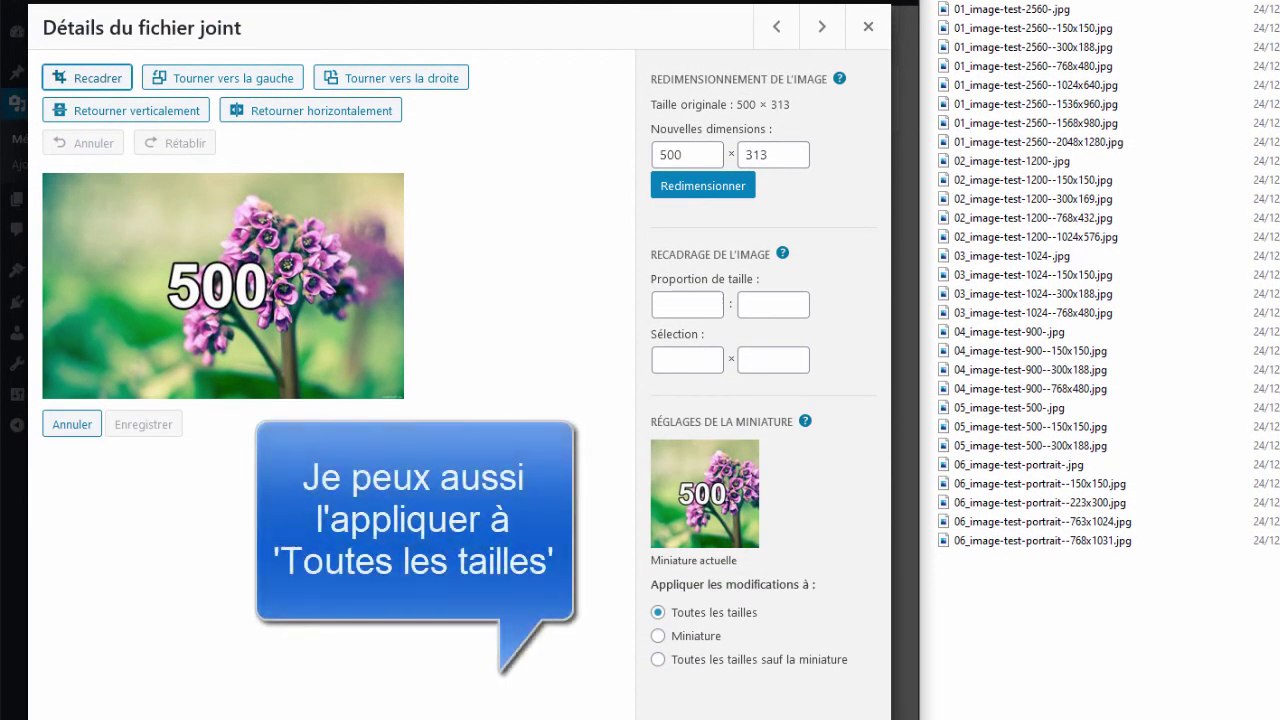
left_click(657, 636)
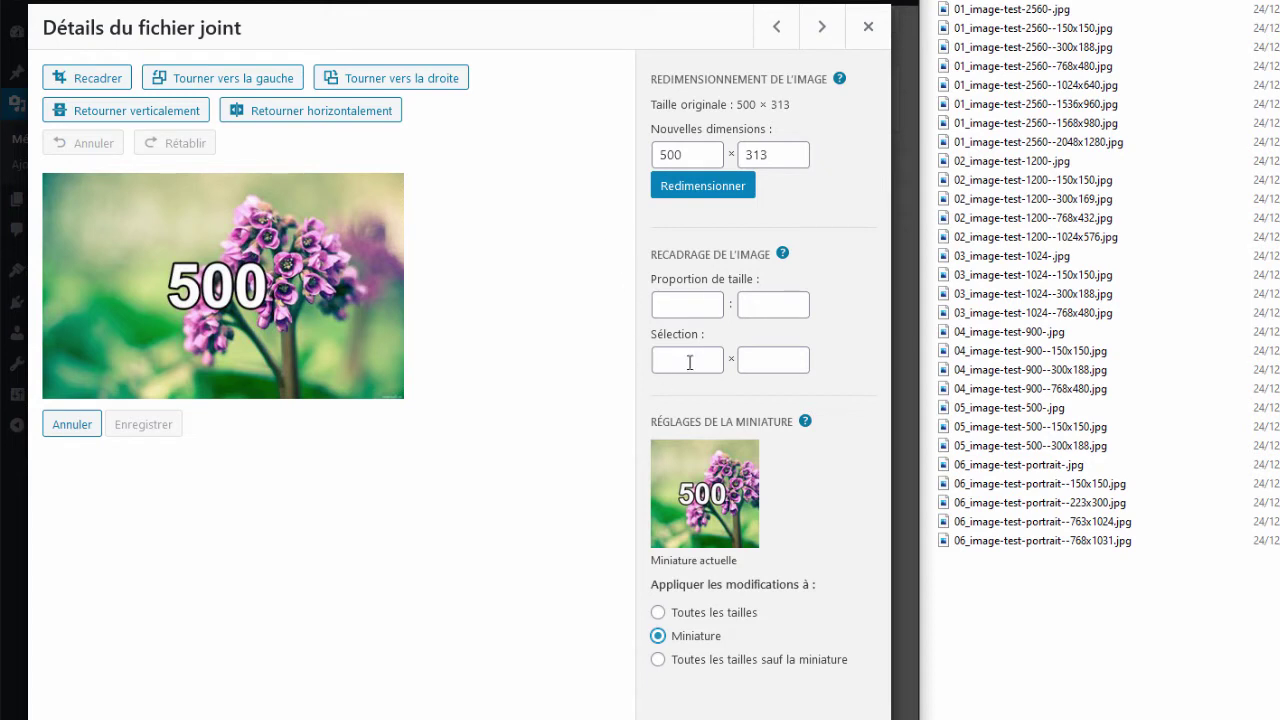
- Crop the 500 image at a 1:1 ratio with a 313 × 313 selection framing the flower, and save the thumbnail
left_click(676, 306)
key("Tab")
key("Tab")
left_click_drag(123, 177, 345, 396)
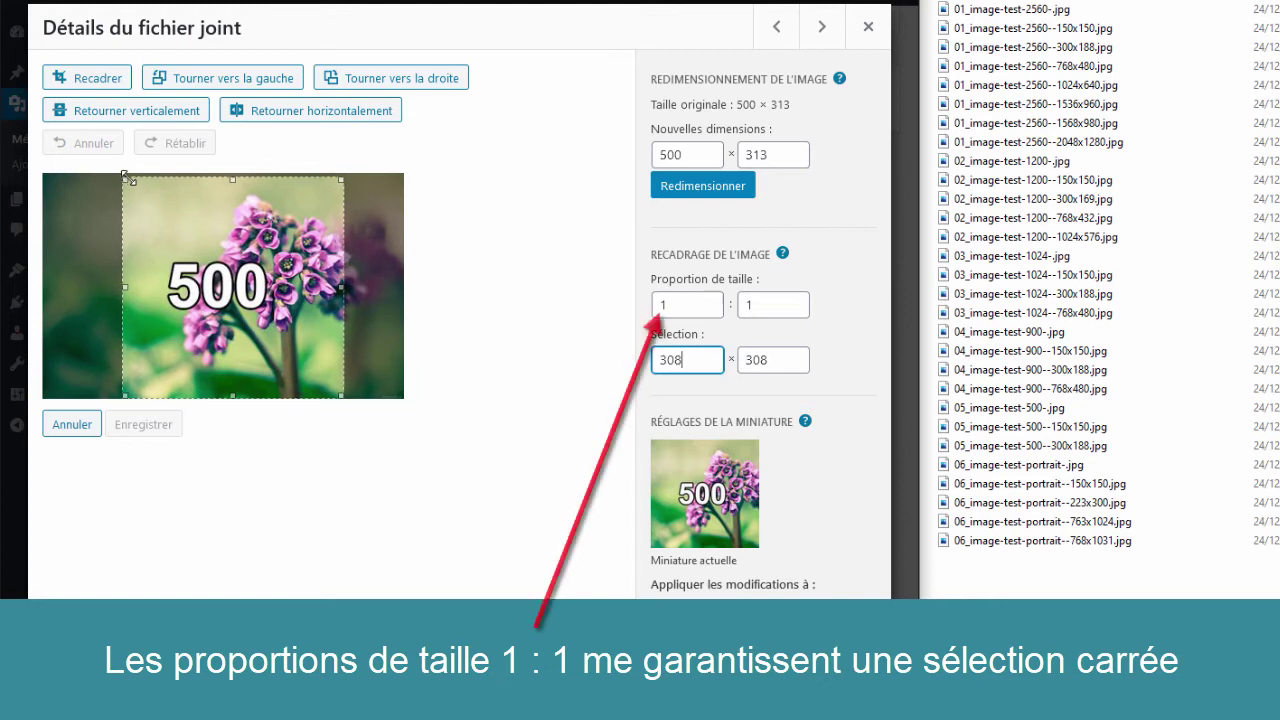
left_click_drag(124, 179, 119, 173)
left_click_drag(209, 277, 238, 281)
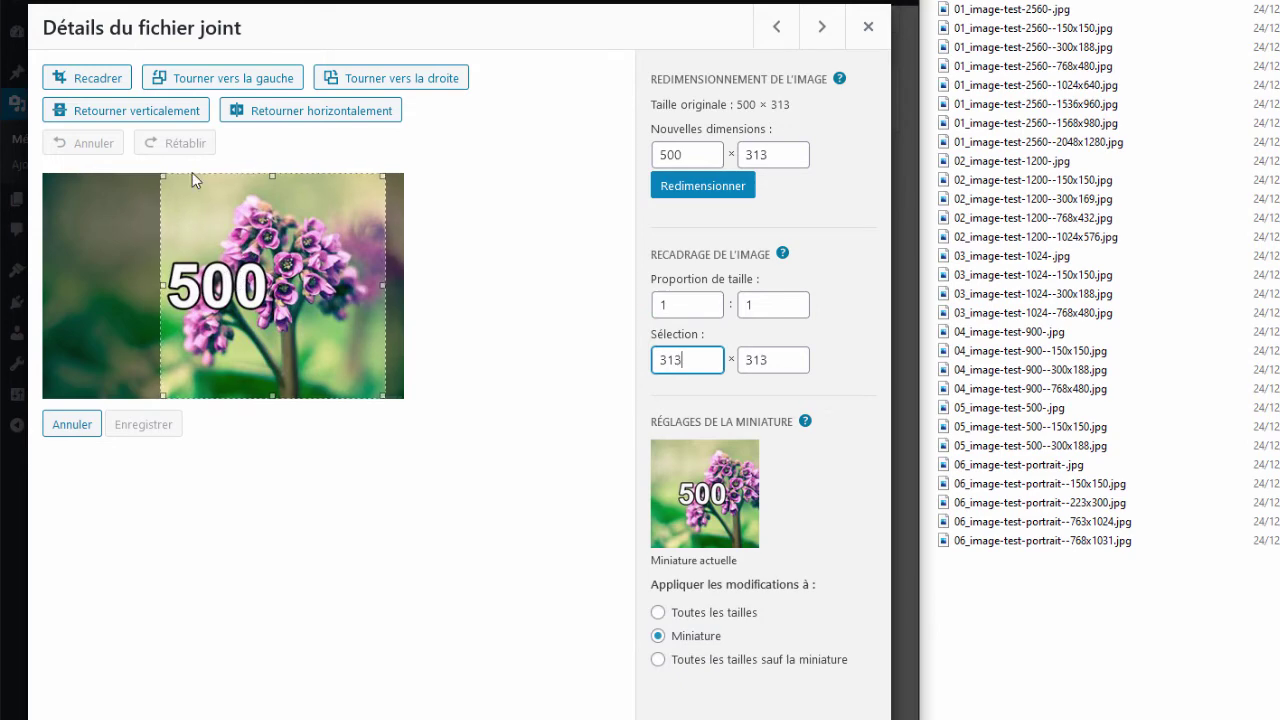
left_click(85, 80)
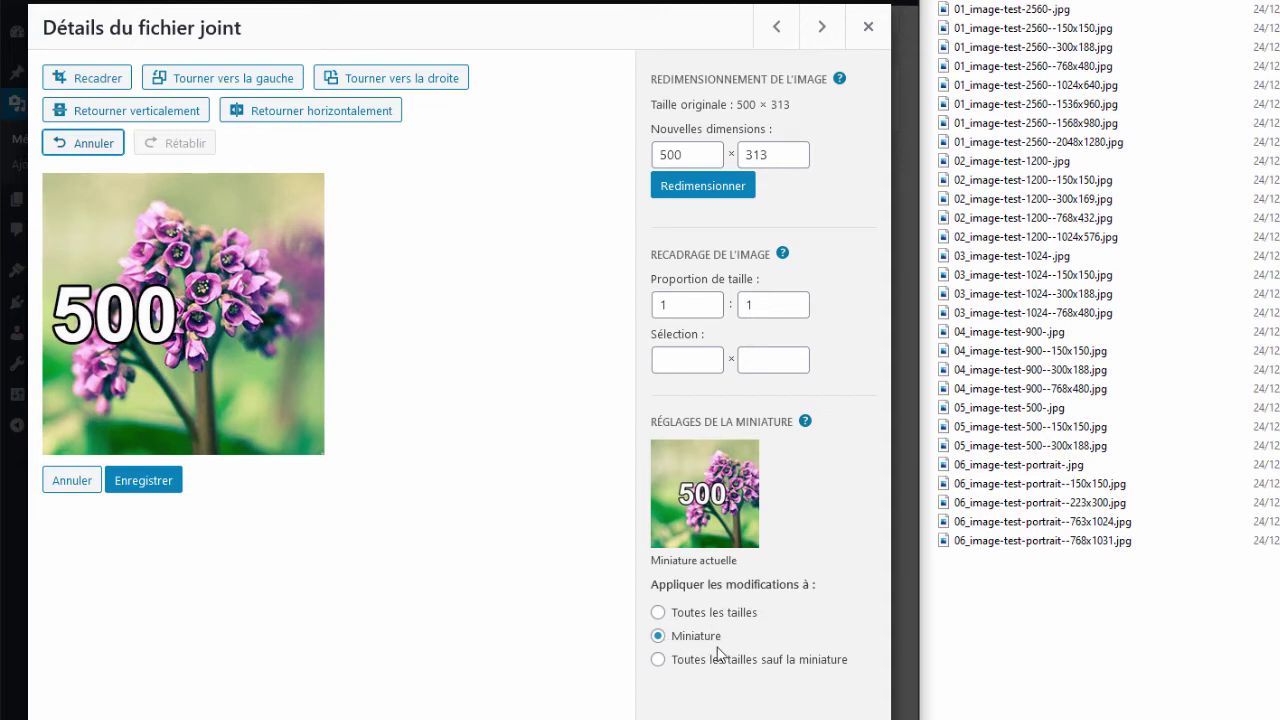
left_click(143, 482)
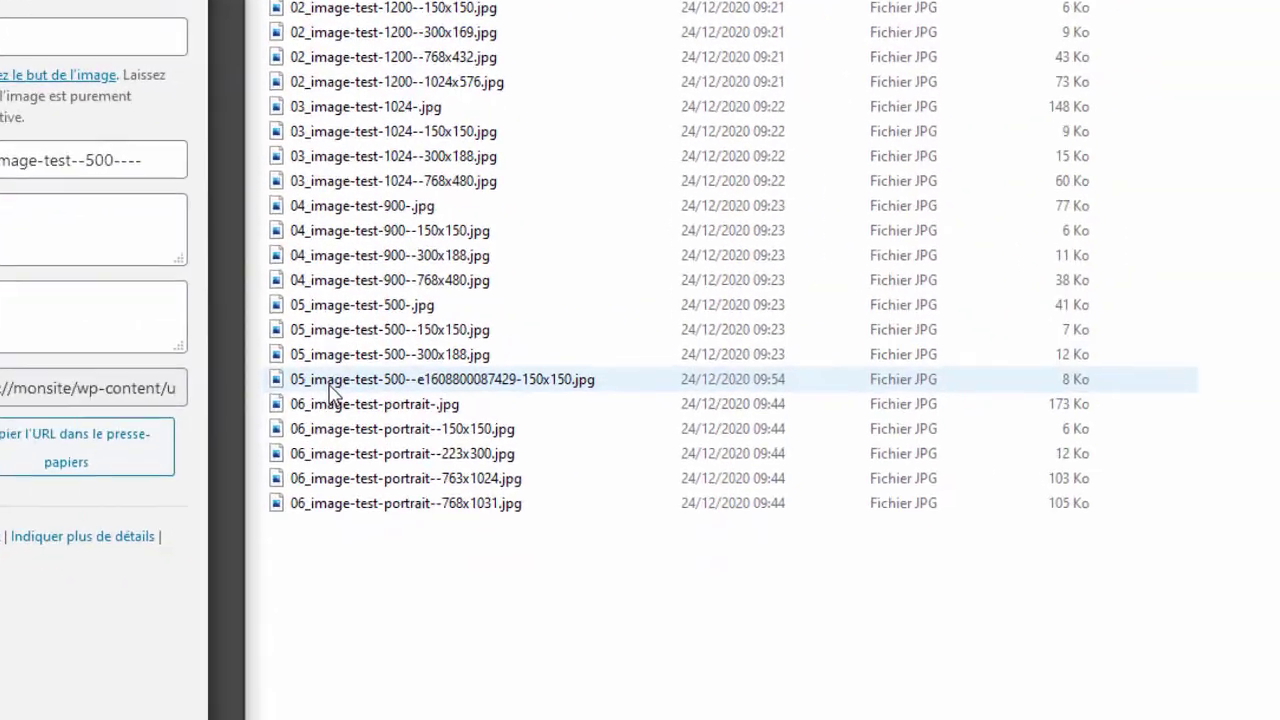
- Compare the newly cropped 150x150 thumbnail of the 500 image with its original 150x150 version, by file name and as image previews
left_click(975, 465)
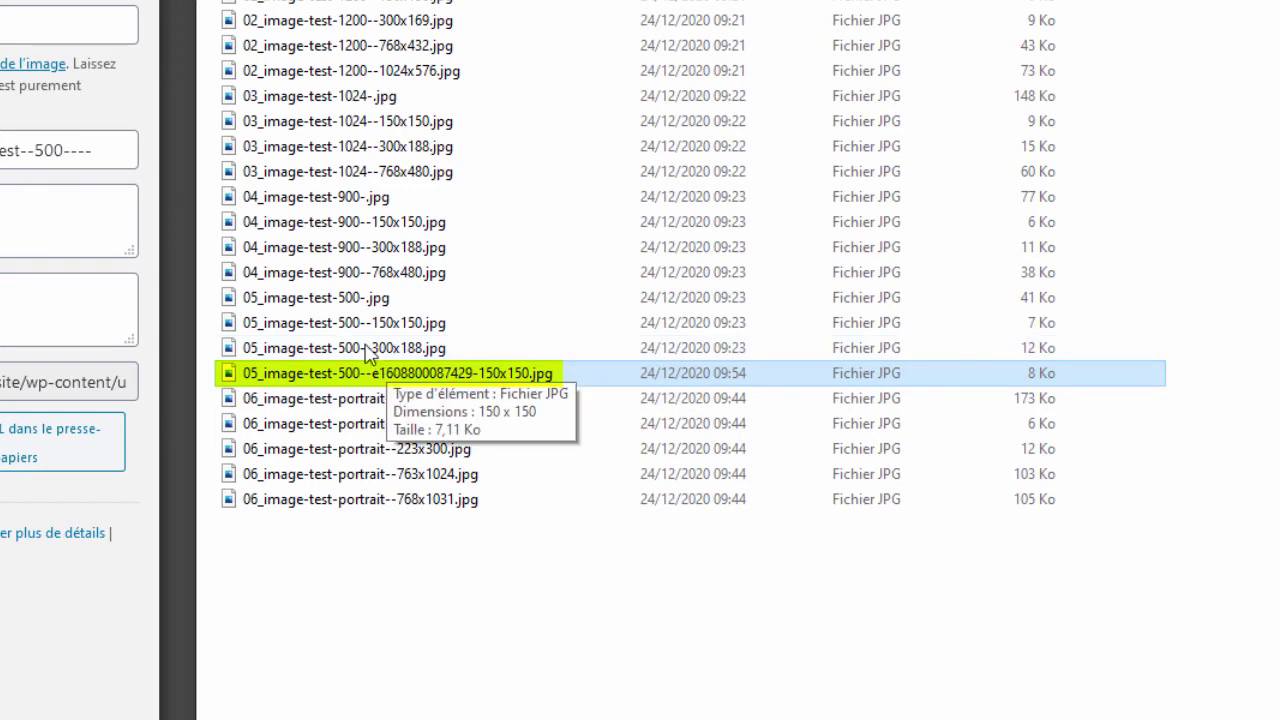
left_click(275, 324)
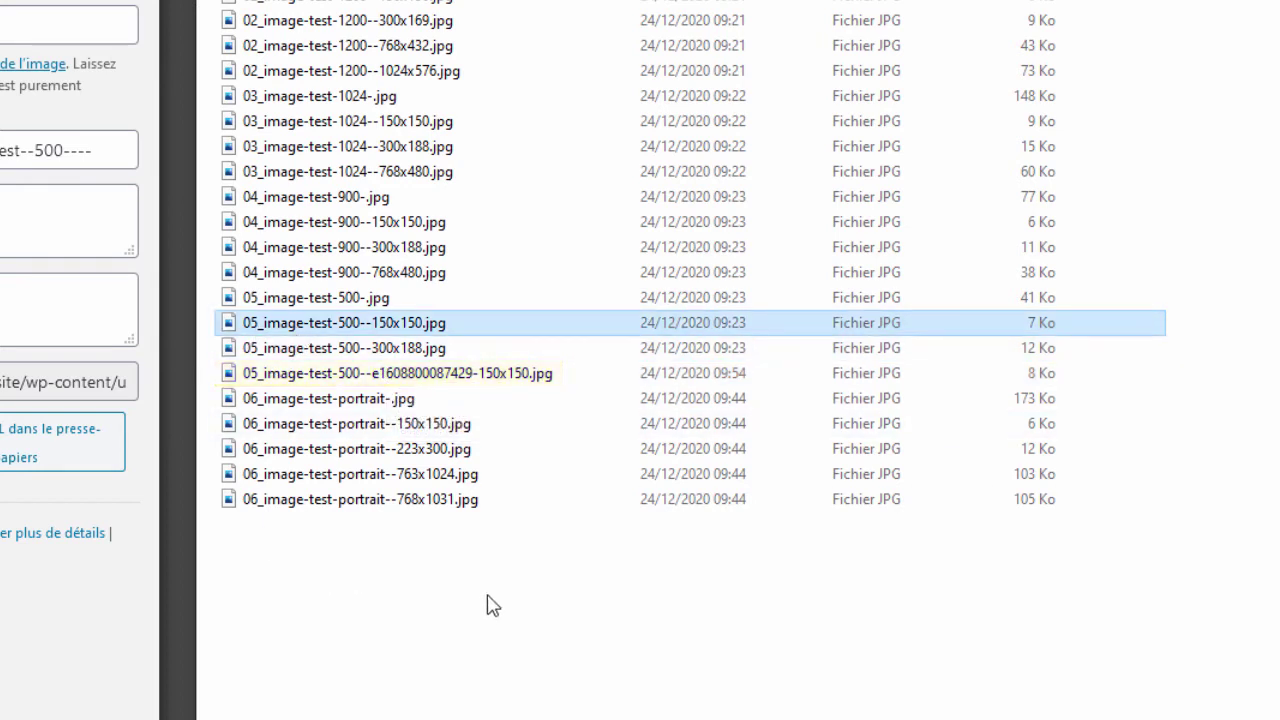
left_click(326, 375)
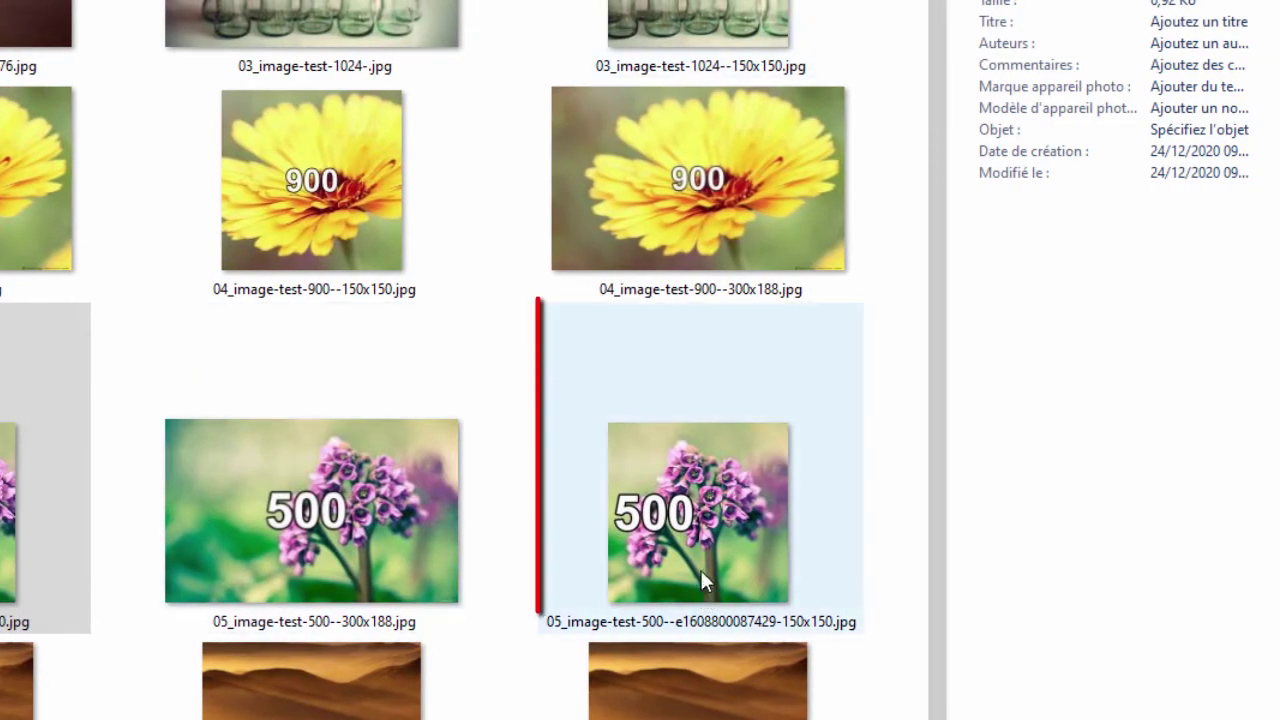
left_click(745, 532)
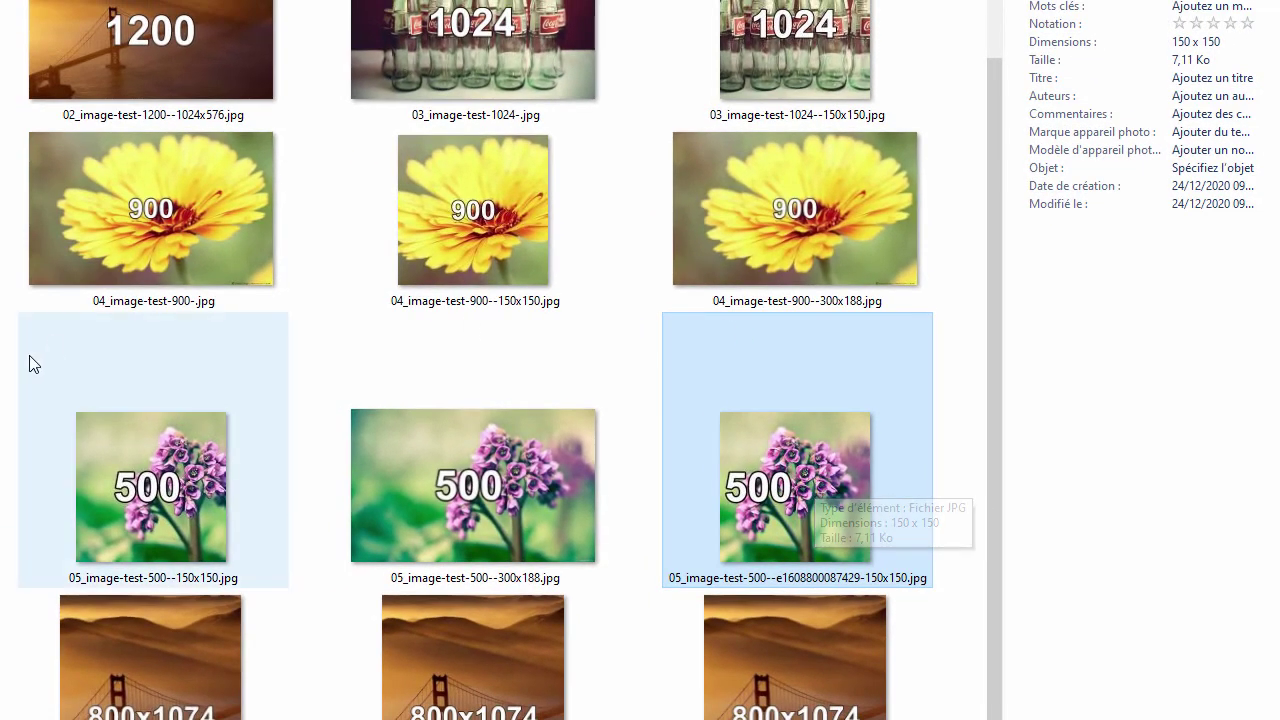
left_click(155, 528)
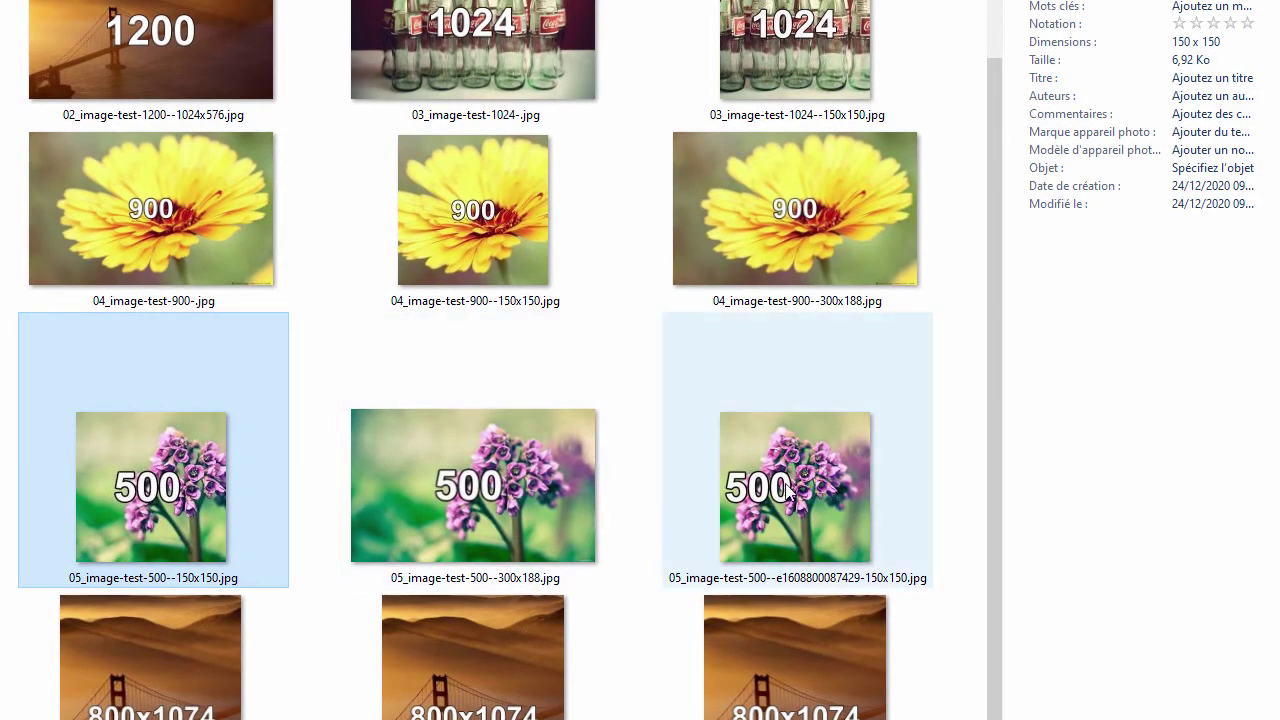
left_click(788, 483)
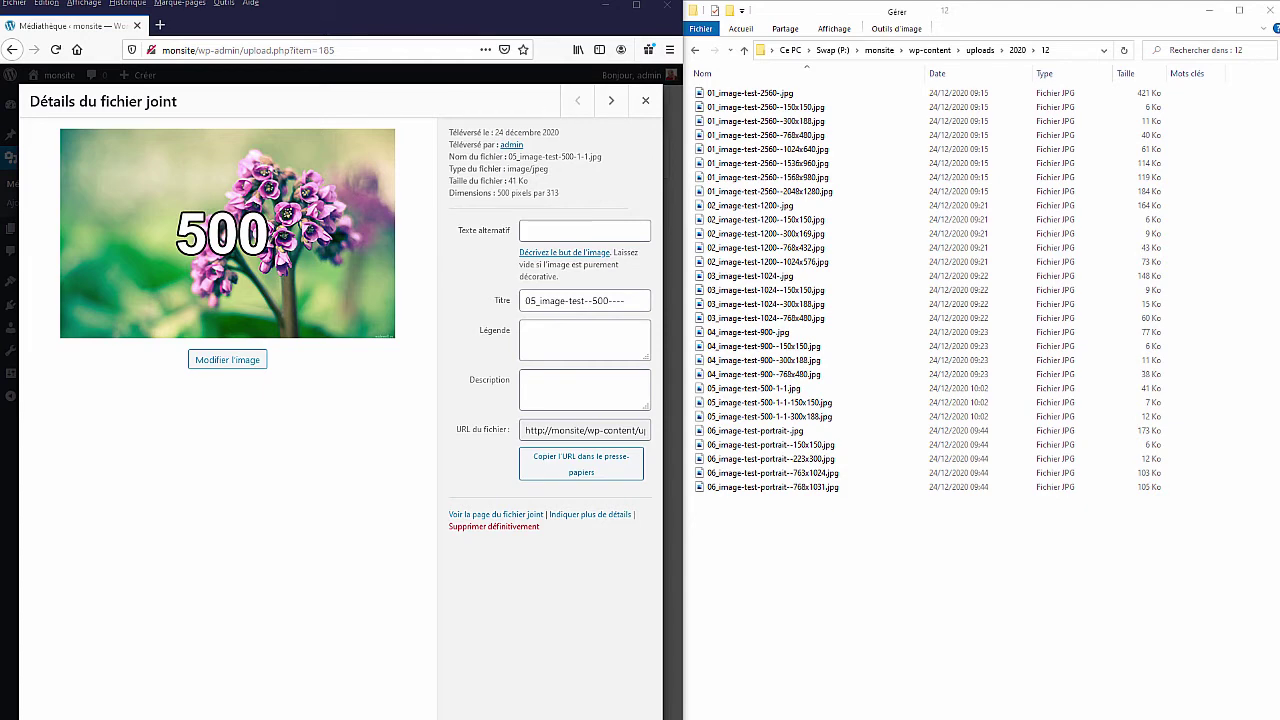
- Maximize the browser on the media library, highlight the title in the 2560 image's attachment details, and return to the library
left_click(645, 100)
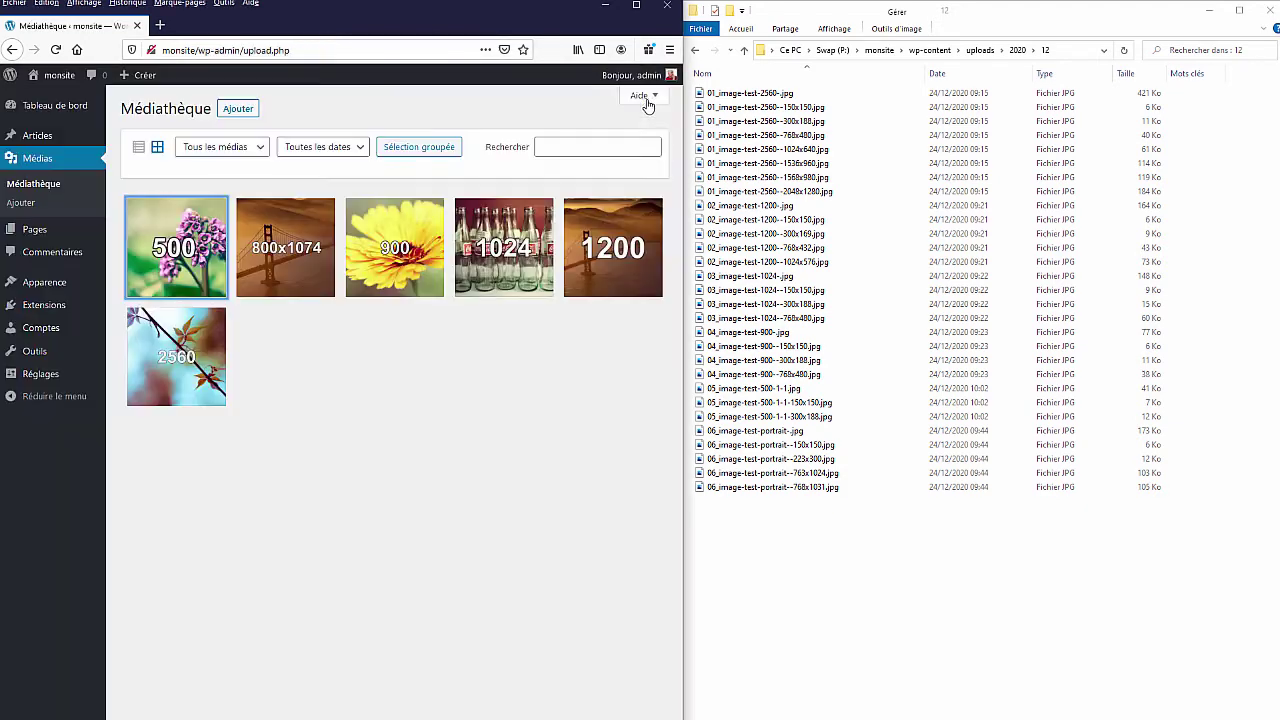
left_click(640, 8)
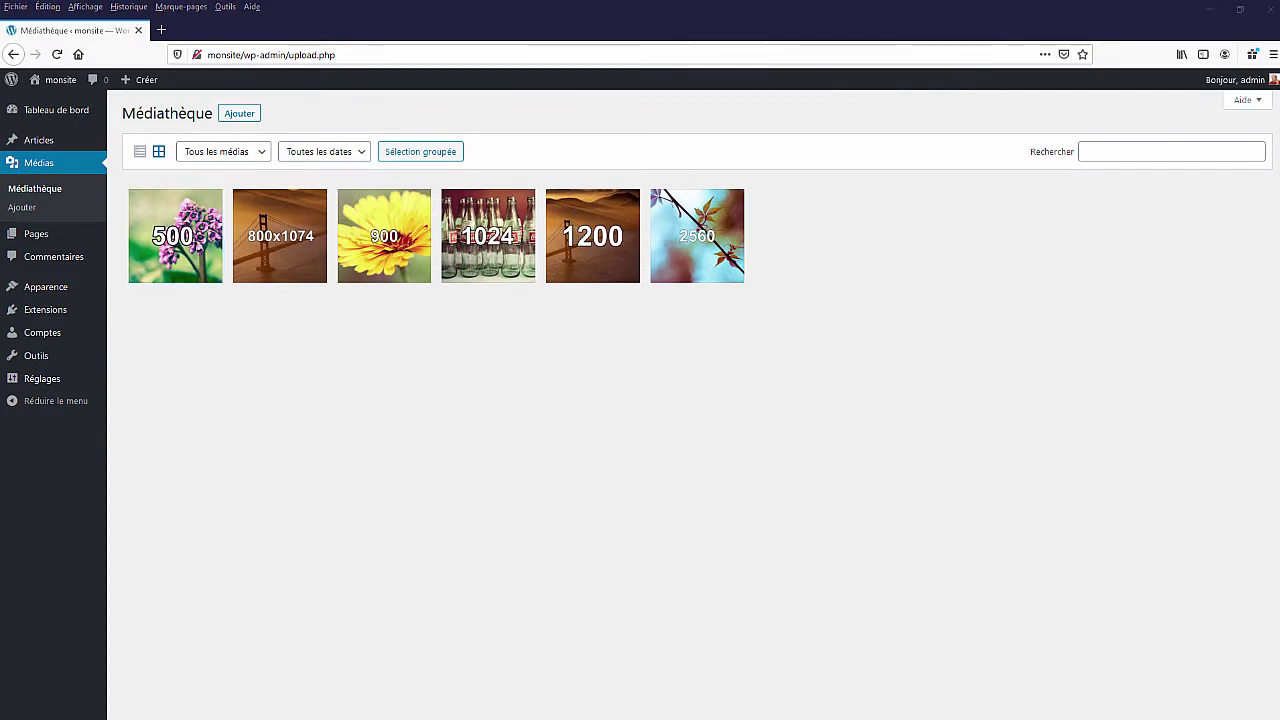
left_click(690, 261)
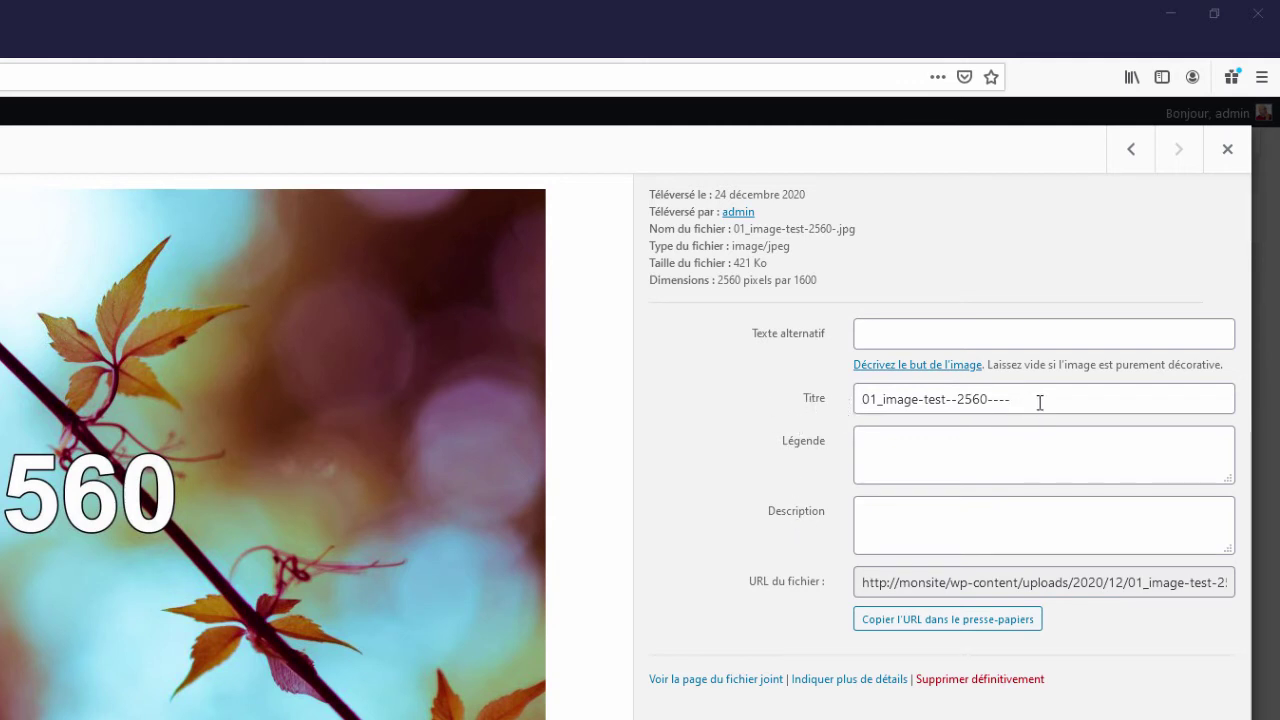
left_click_drag(1036, 400, 766, 390)
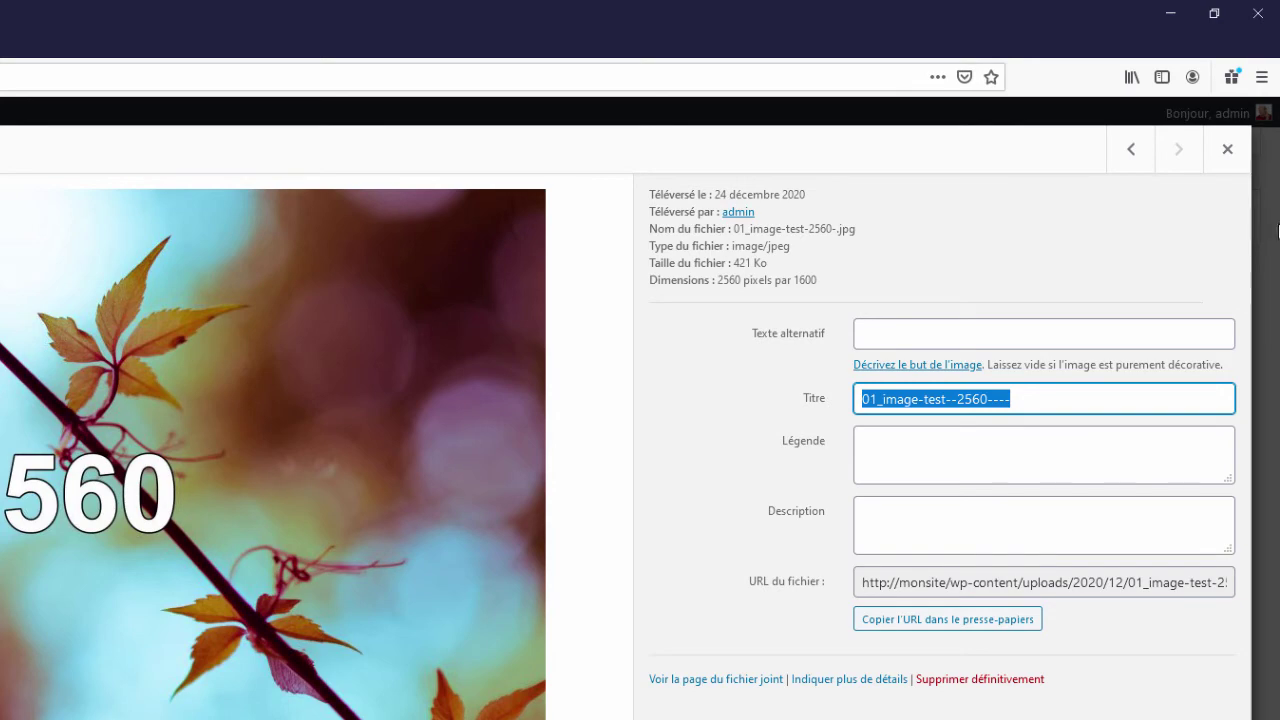
key("Escape")
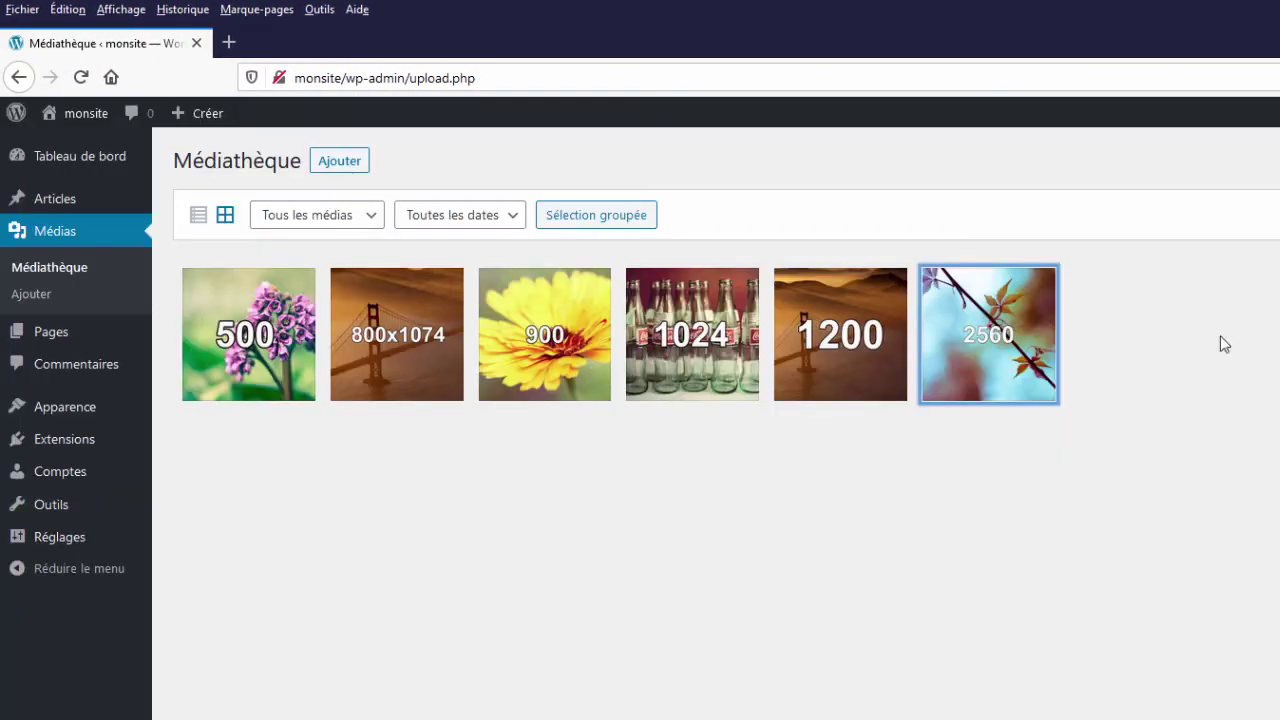
left_click(198, 216)
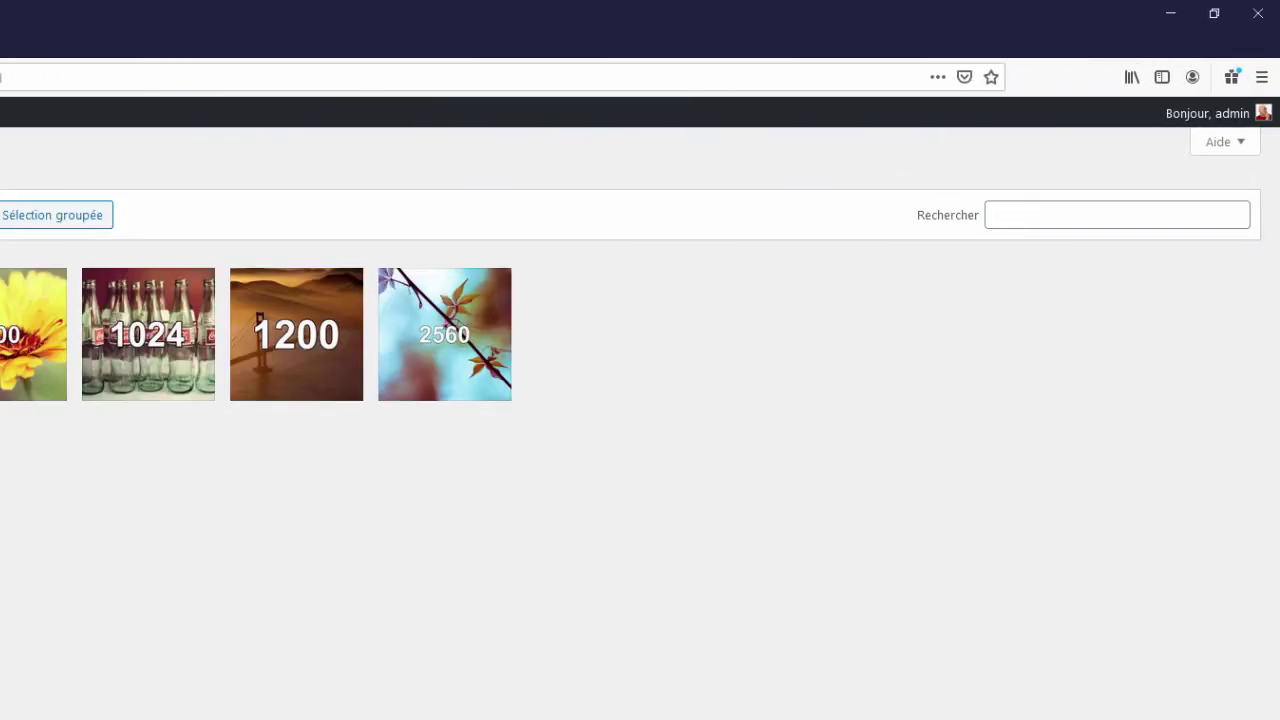
- Reopen the 2560 image's details and examine its title, alternative text, caption and description fields, without entering anything
left_click(443, 334)
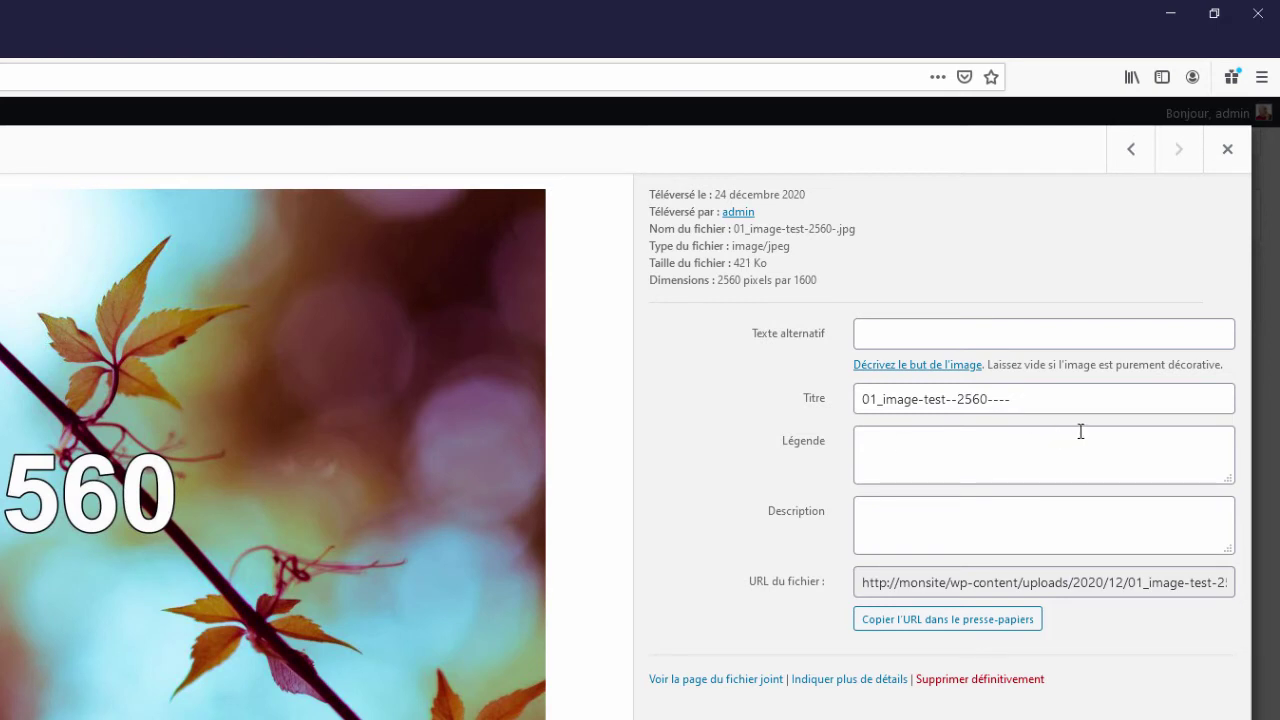
left_click_drag(1036, 400, 839, 405)
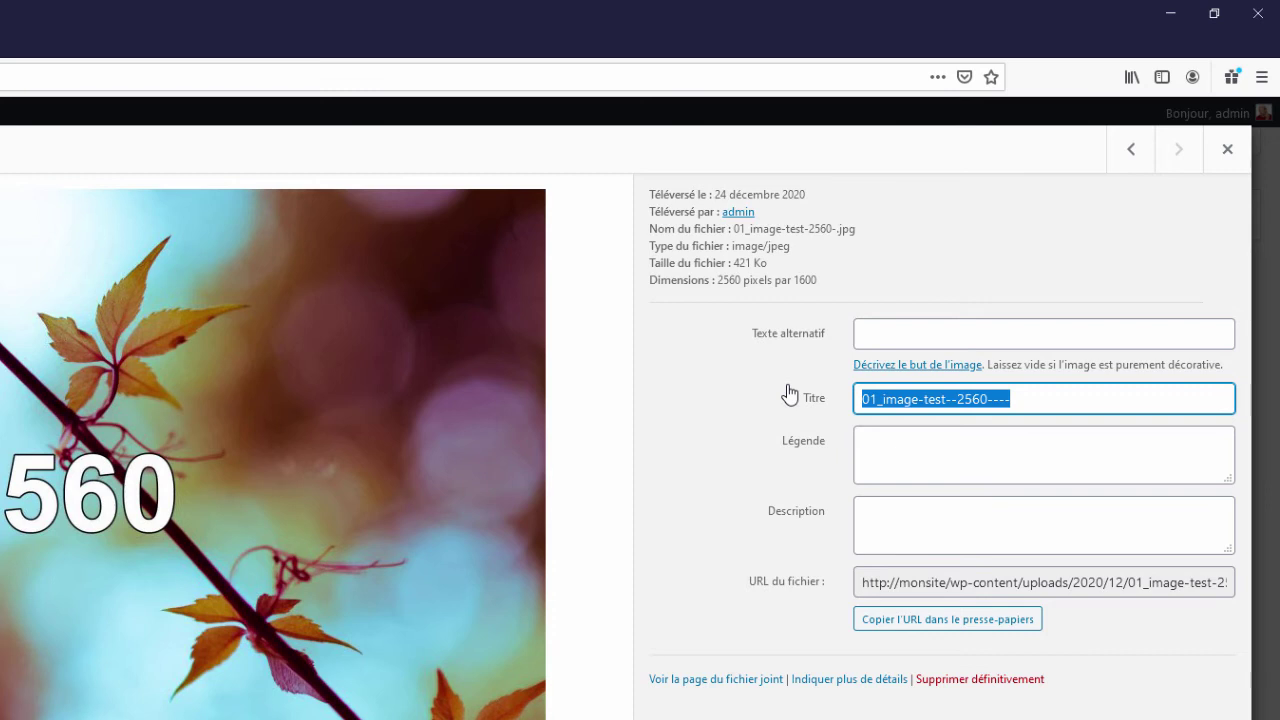
left_click(1072, 401)
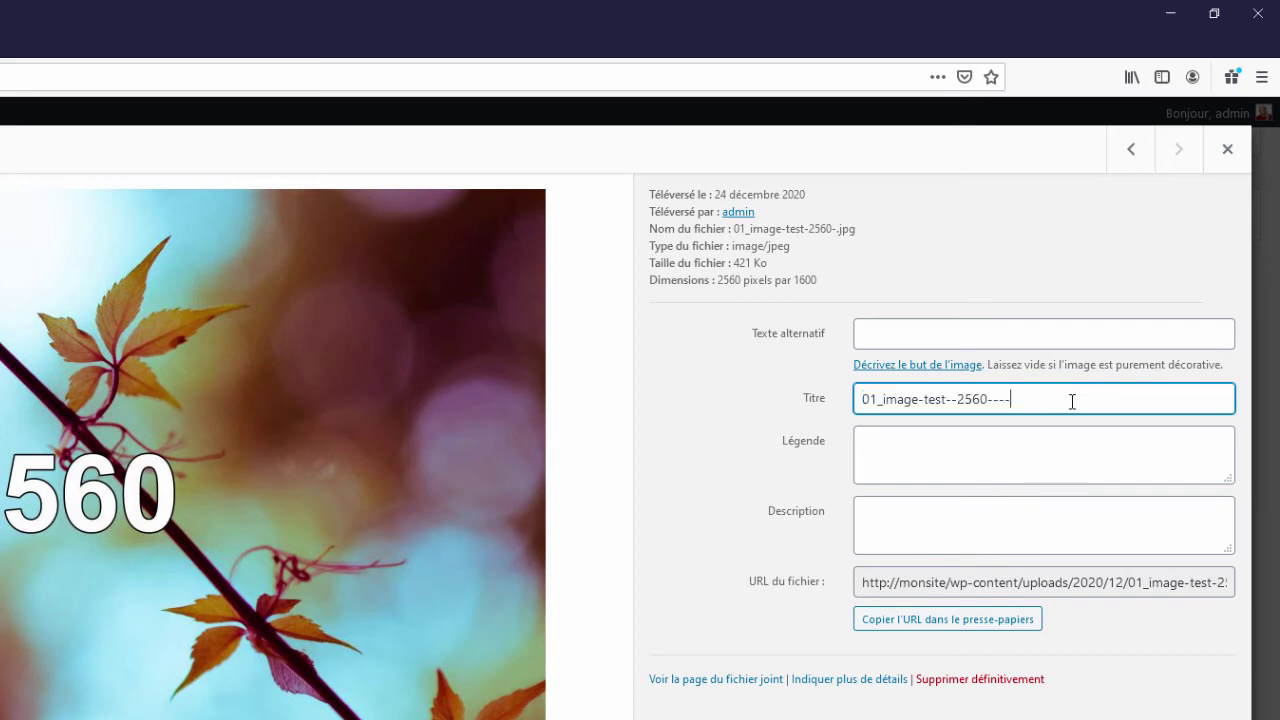
left_click(877, 338)
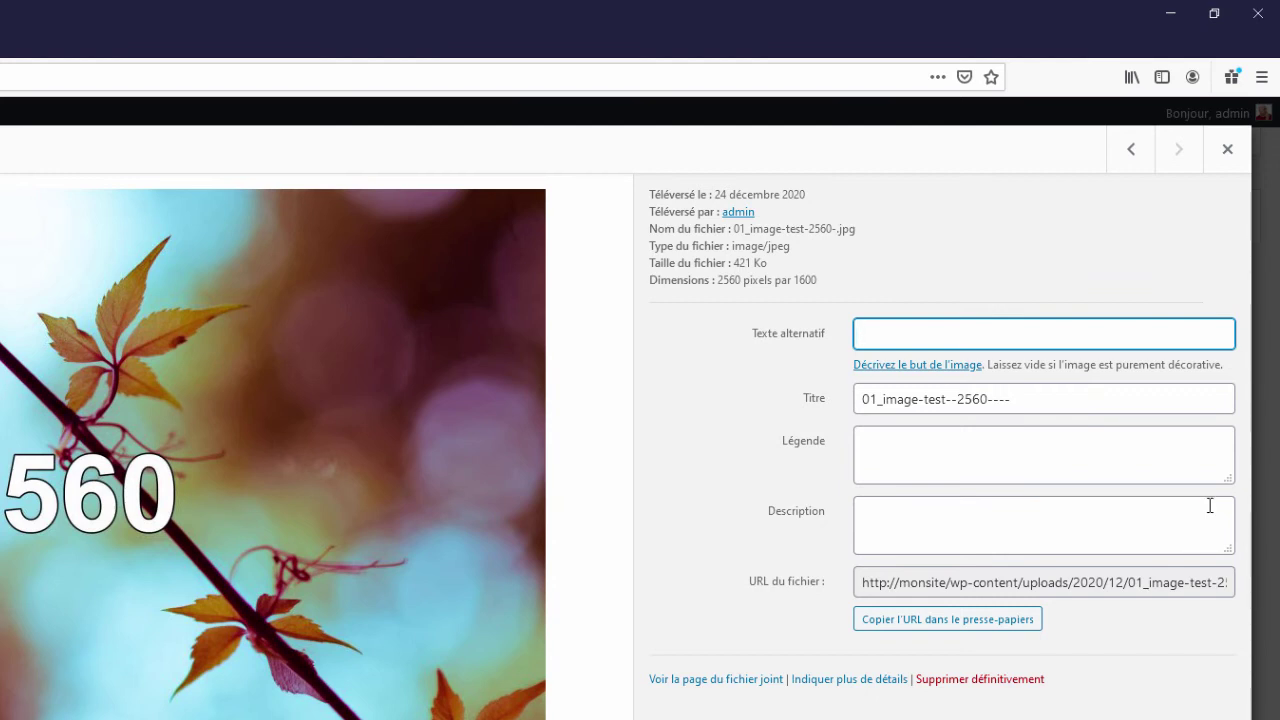
left_click(868, 450)
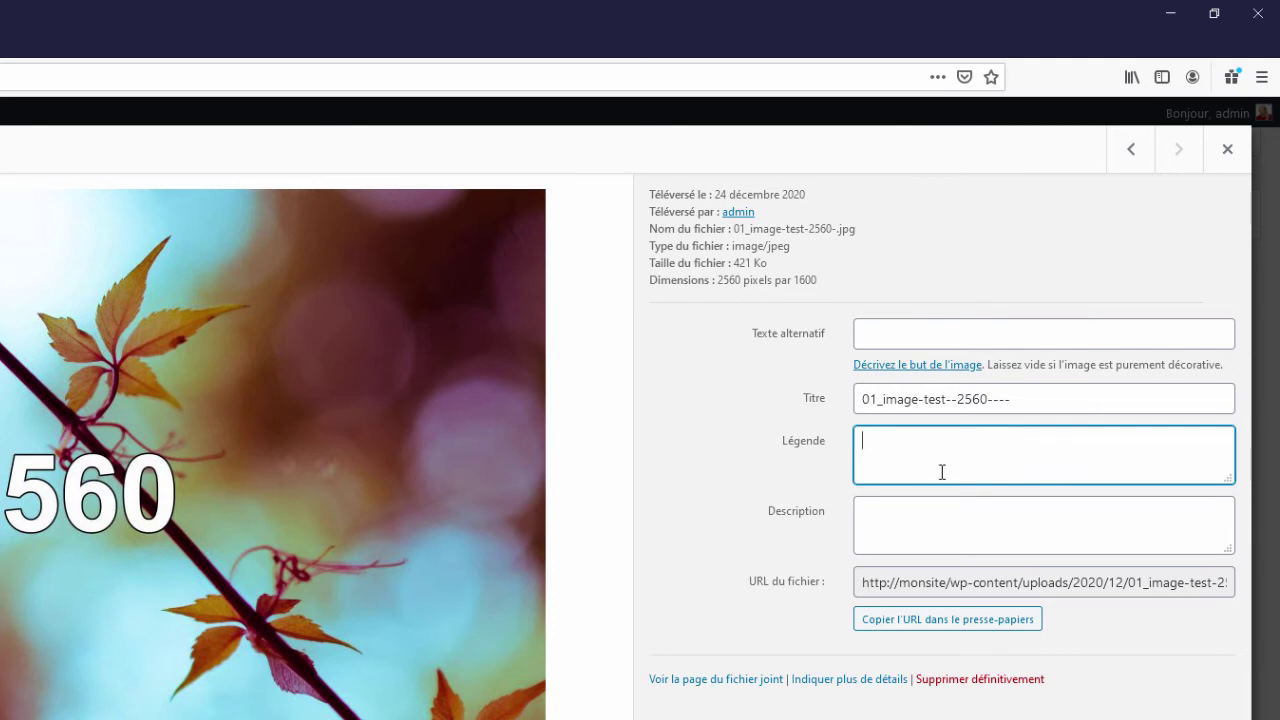
left_click(871, 516)
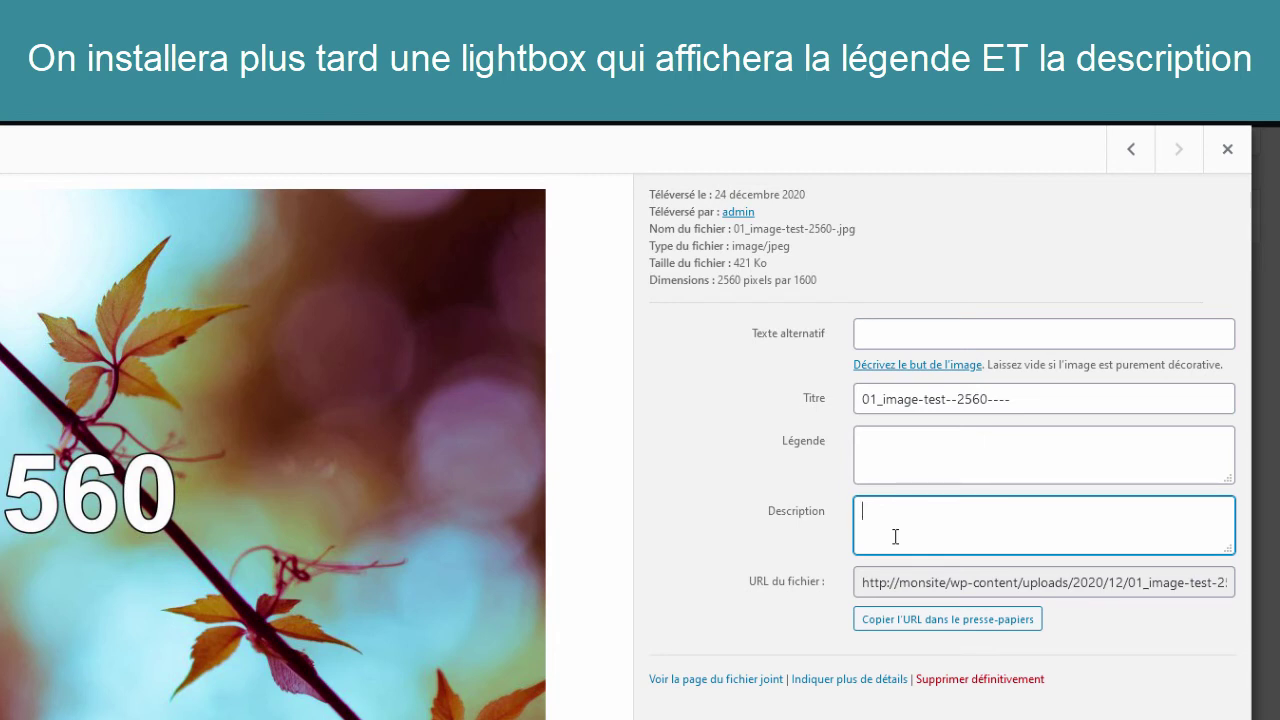
left_click(866, 339)
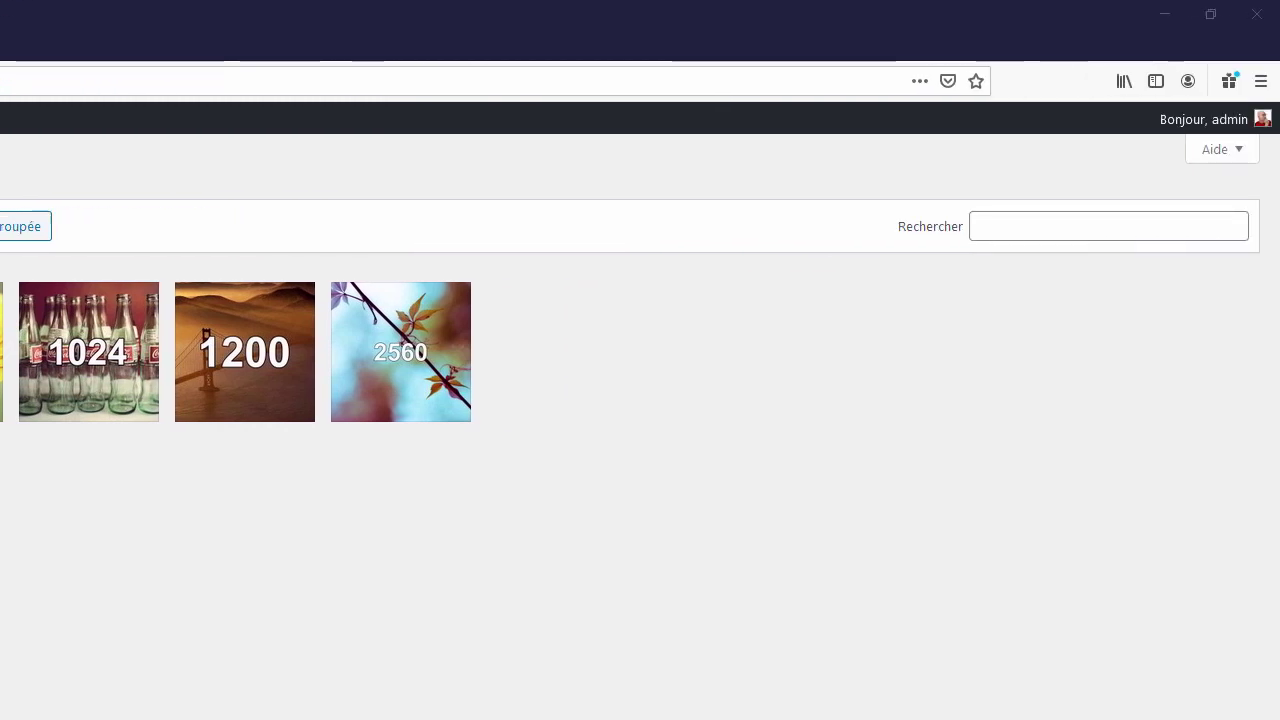
- Activate the media library search, and revisit the alternative text, caption and description fields in the 2560 image's details
left_click(1117, 228)
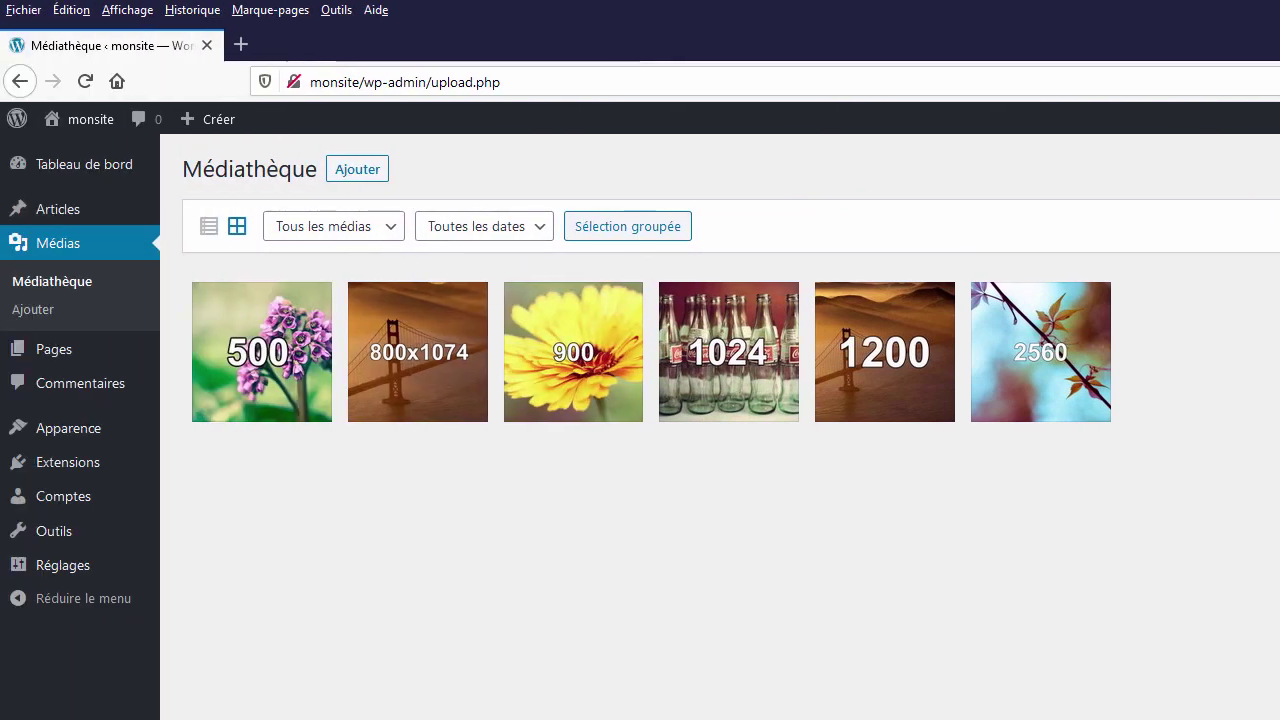
left_click(995, 360)
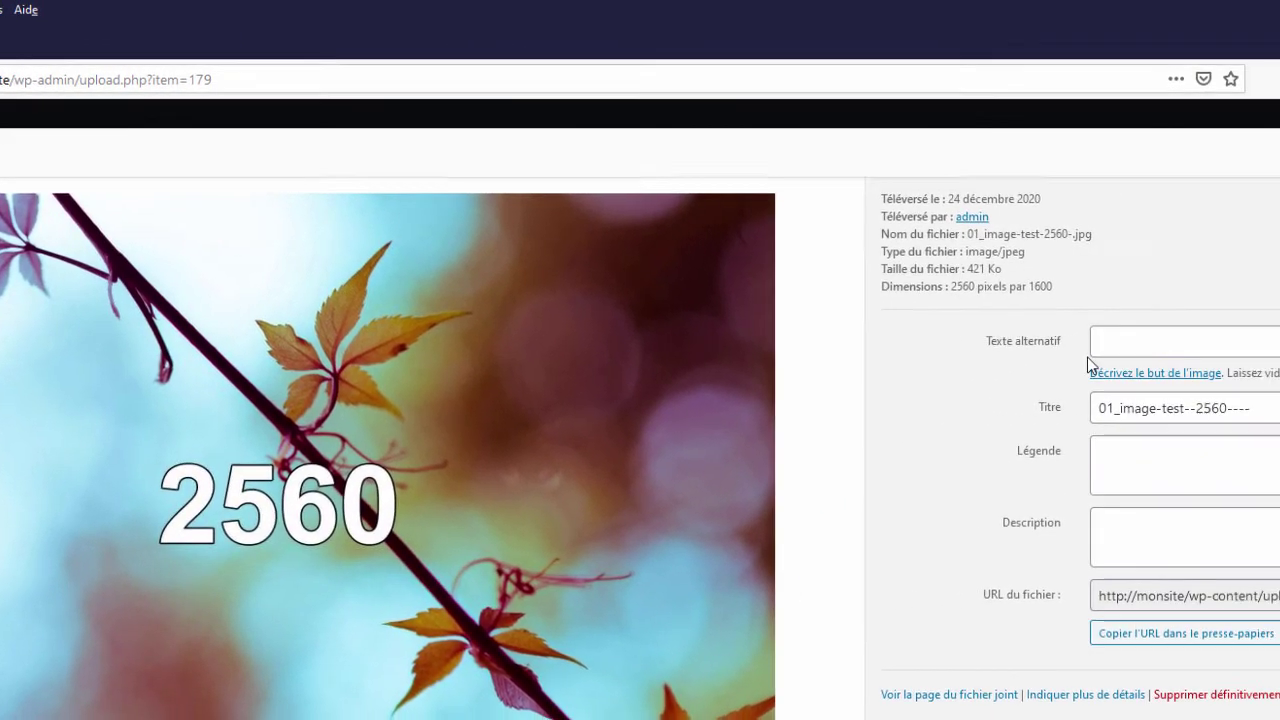
left_click(886, 334)
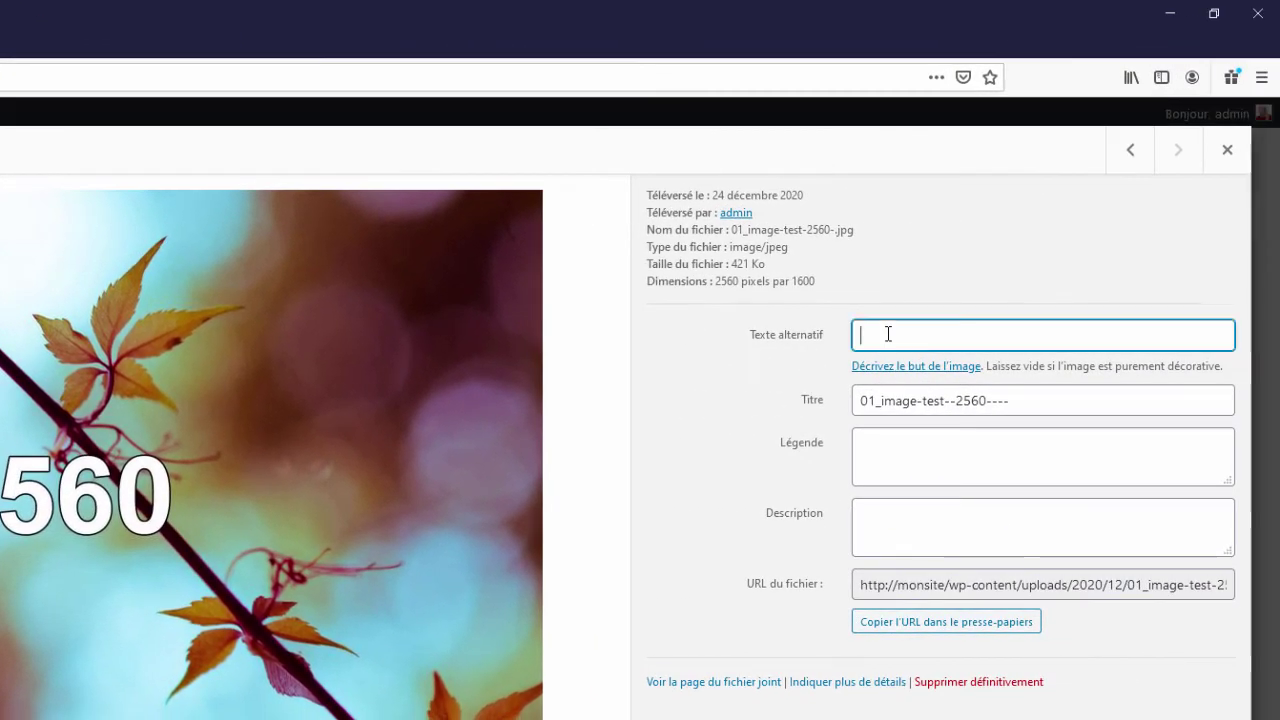
left_click(893, 443)
left_click(879, 538)
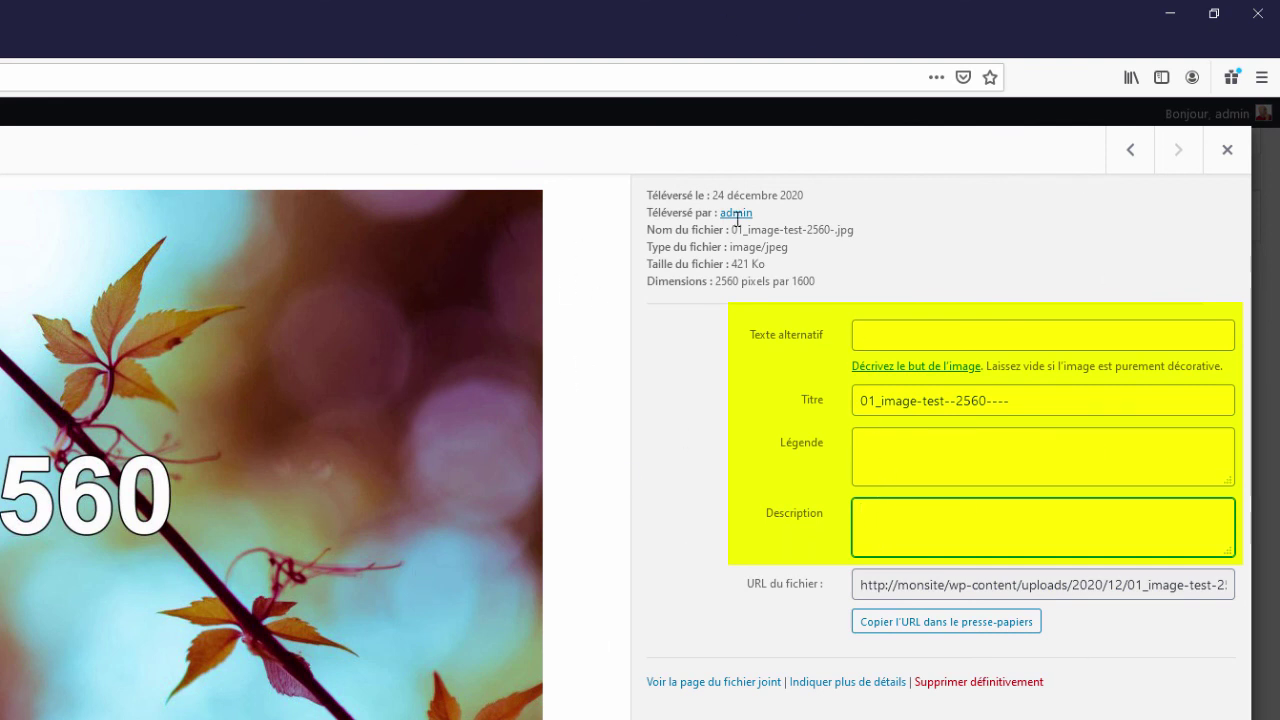
left_click(885, 335)
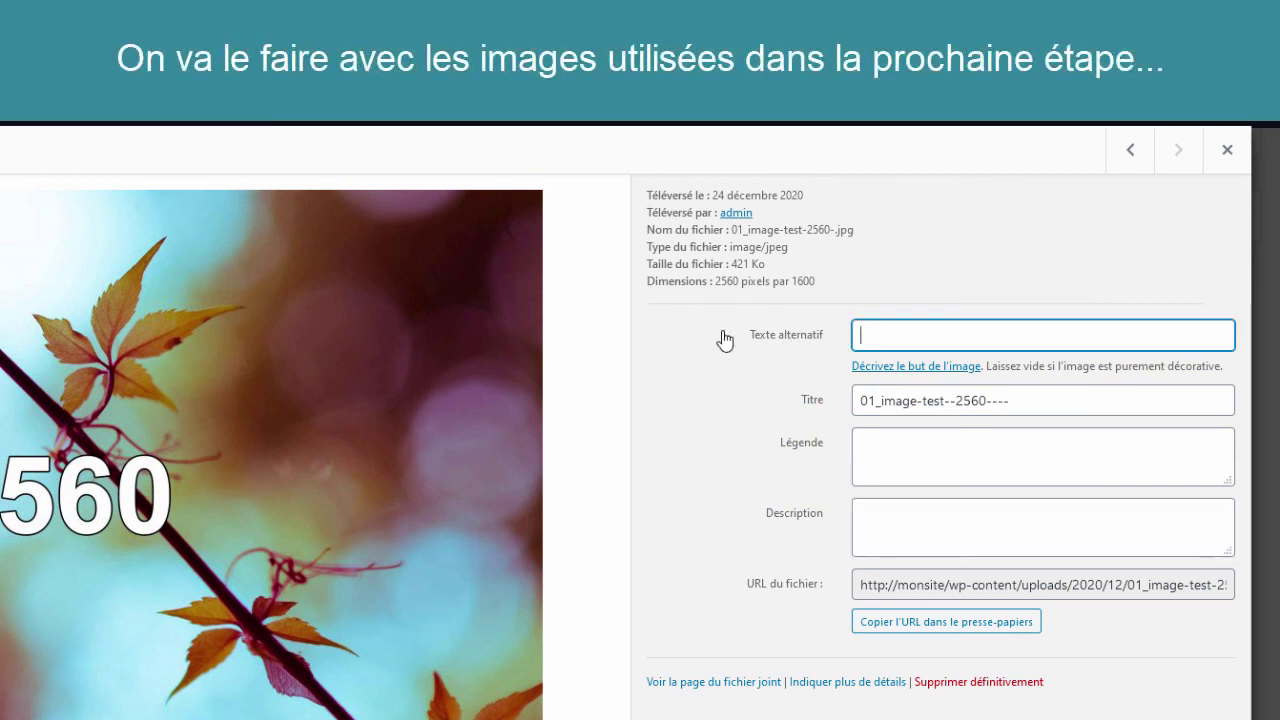